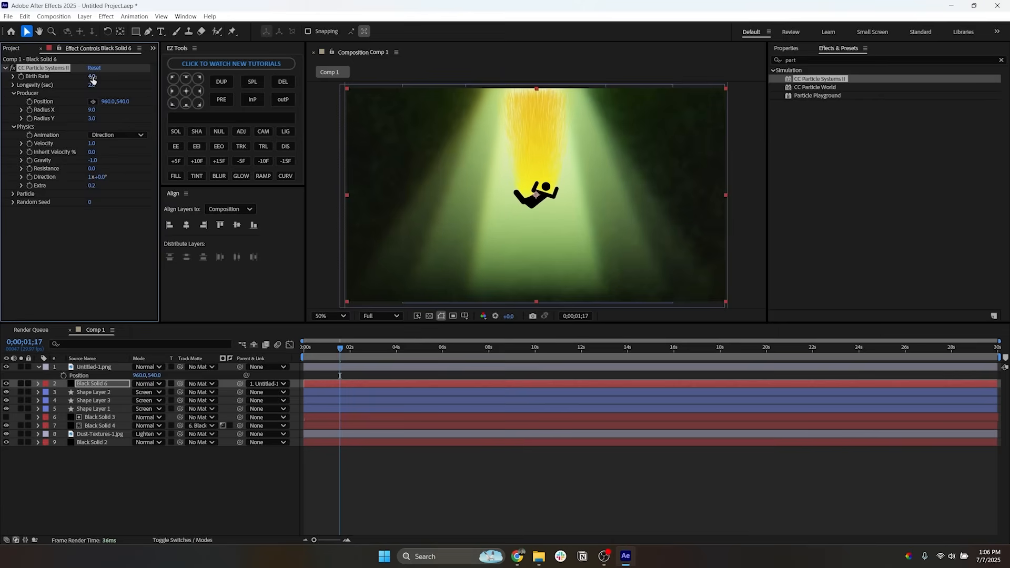
# Step: Set the particle system's birth rate to 0.2, longevity to 0.4 seconds and velocity to 0.2
pyautogui.moveTo(78, 76); pyautogui.dragTo(74, 76)
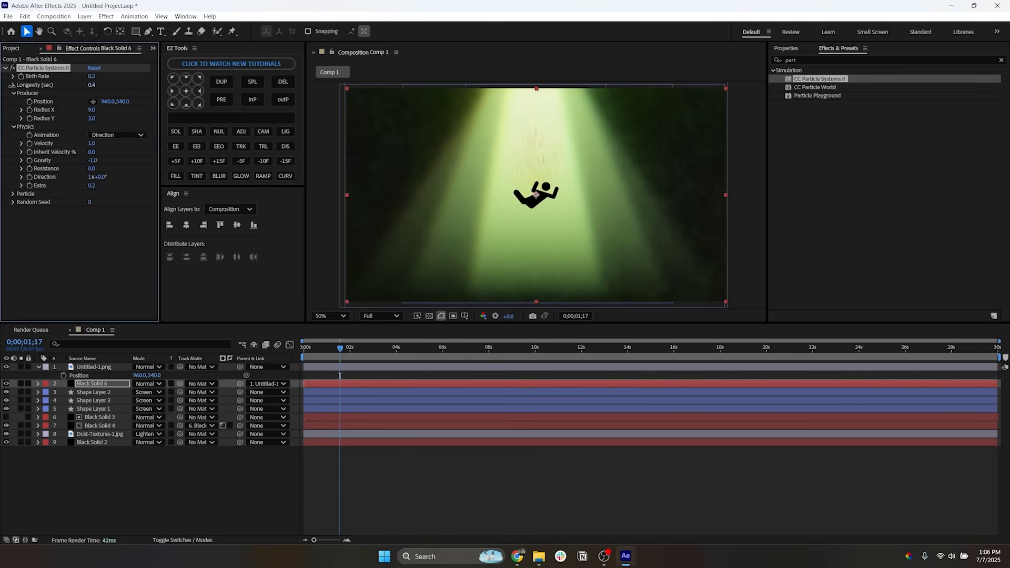
pyautogui.press('space')
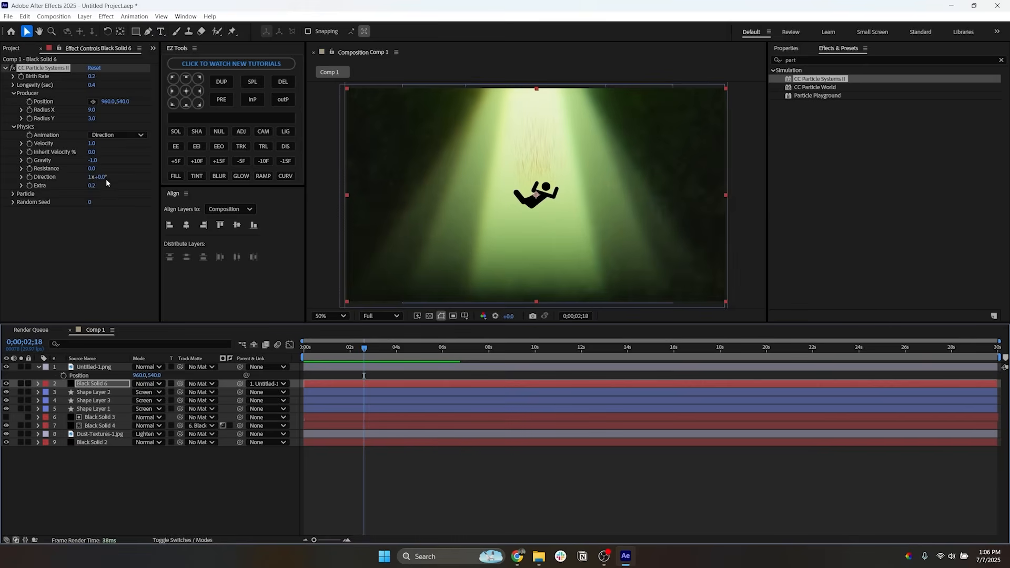
pyautogui.click(92, 143)
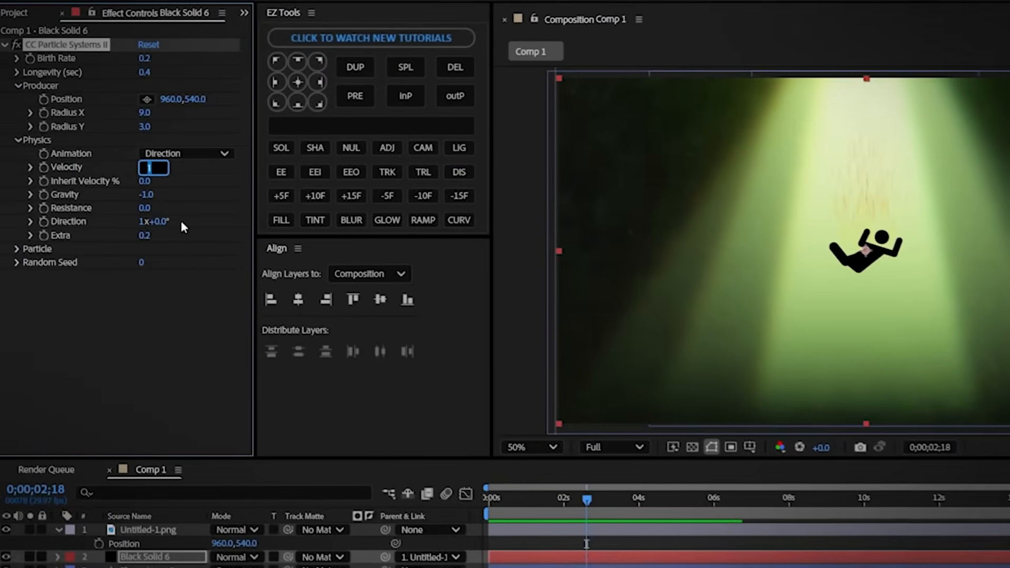
pyautogui.write('0.5')
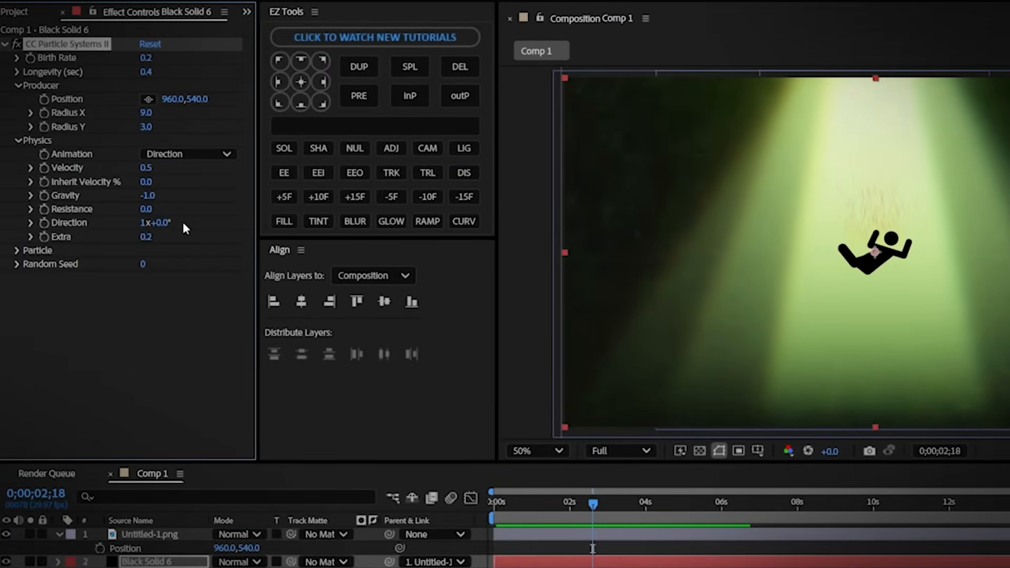
pyautogui.press('Return')
pyautogui.write('0.2')
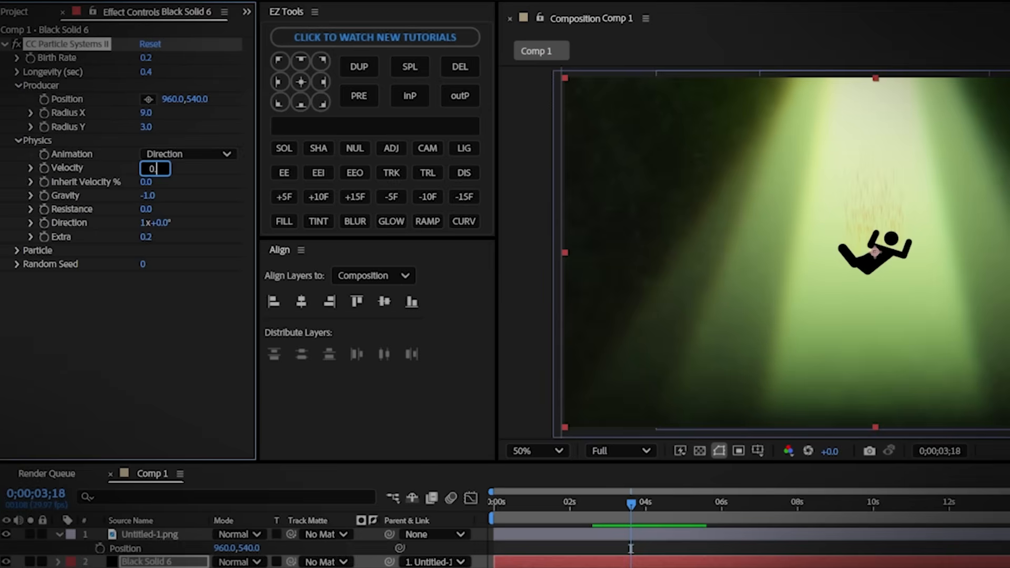
pyautogui.press('Return')
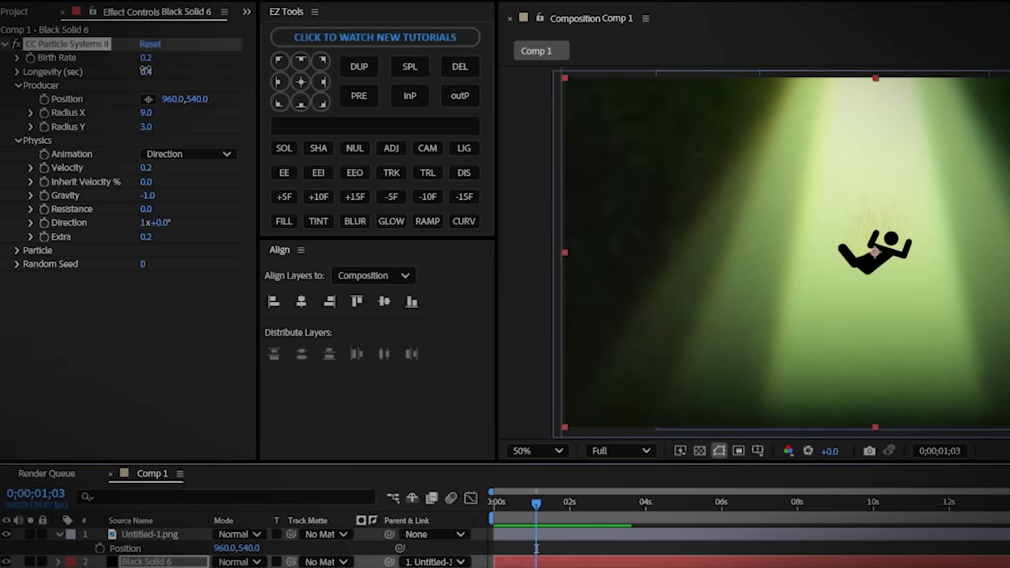
# Step: Set the particles' longevity to 0.6 seconds and their birth rate to 0.1
pyautogui.moveTo(145, 70); pyautogui.dragTo(157, 69)
pyautogui.click(148, 56)
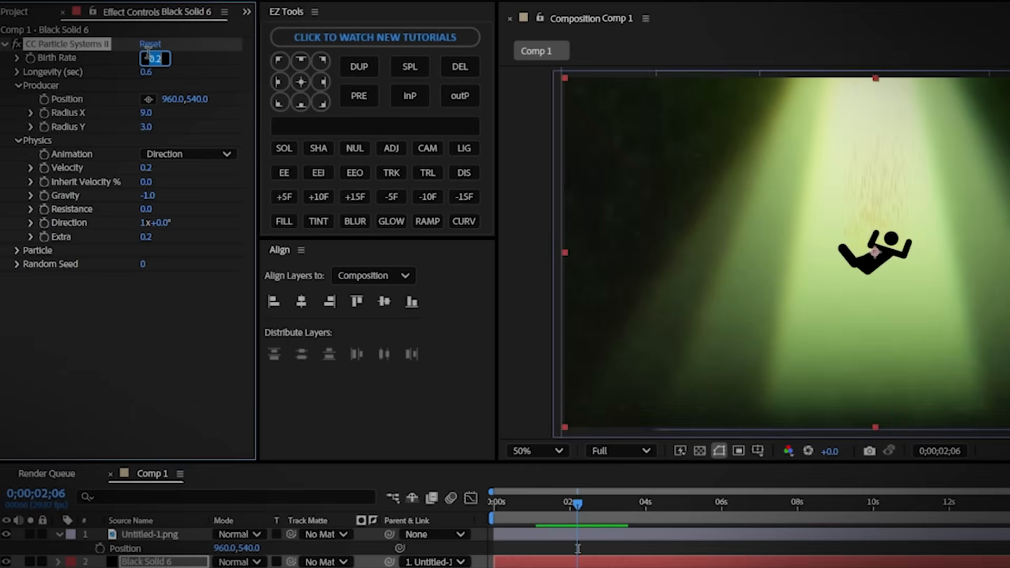
pyautogui.write('0.1')
pyautogui.press('Return')
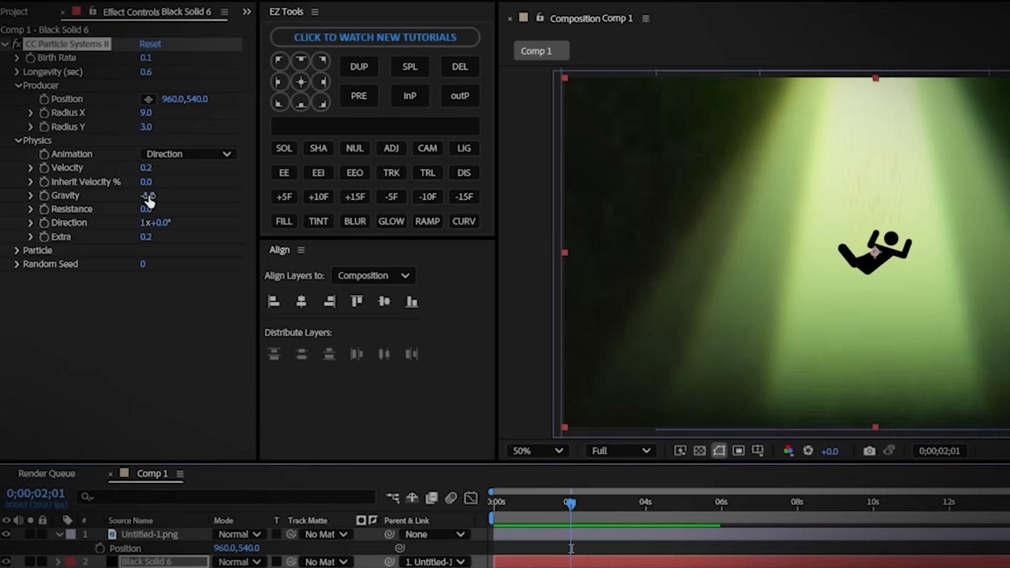
# Step: Set the particle gravity to -0.5 and extend the longevity to 0.9 seconds
pyautogui.click(149, 195)
pyautogui.write('-0.5')
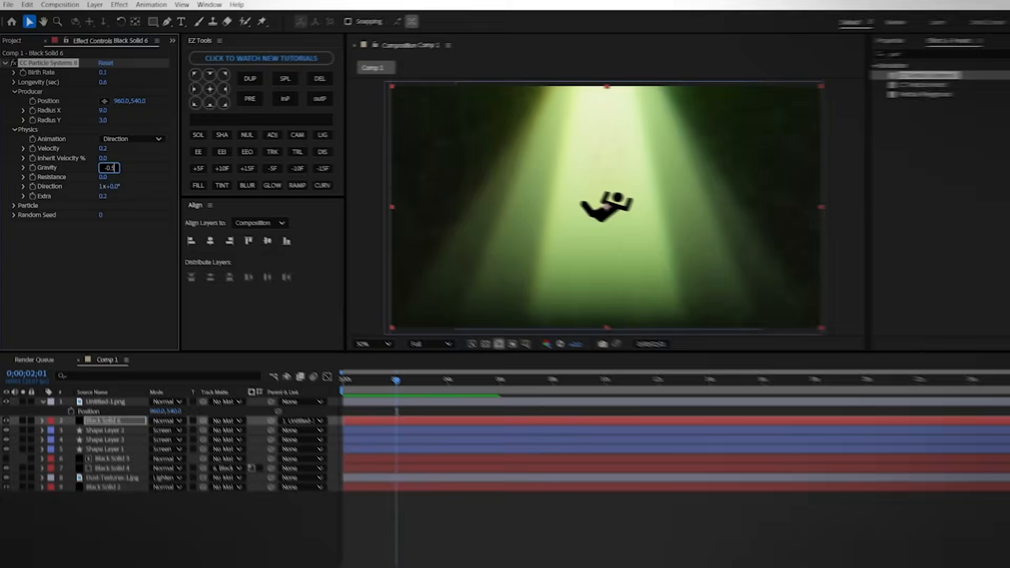
pyautogui.press('Return')
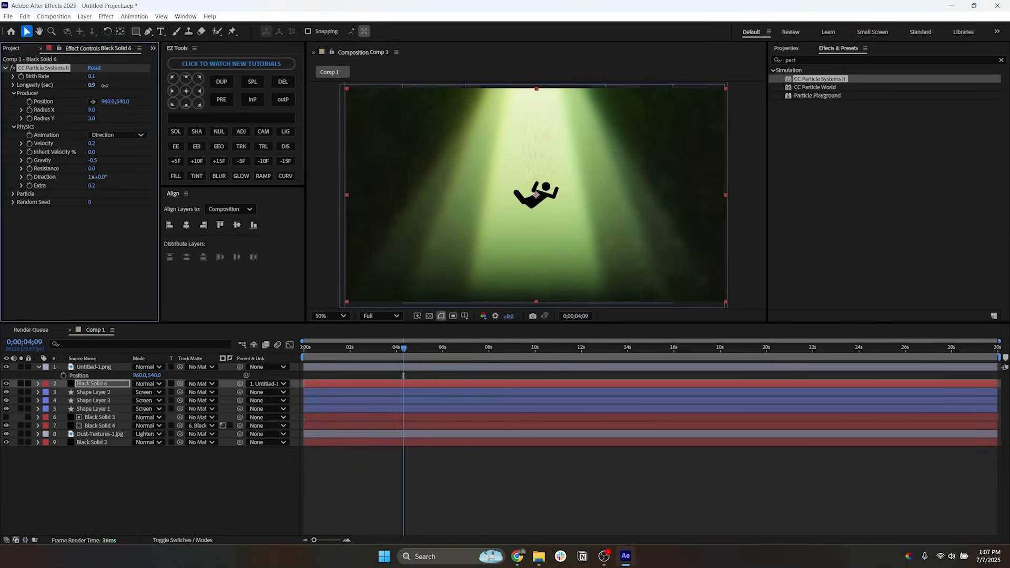
# Step: Set the particles' max opacity to 100% and their birth color to black
pyautogui.click(12, 193)
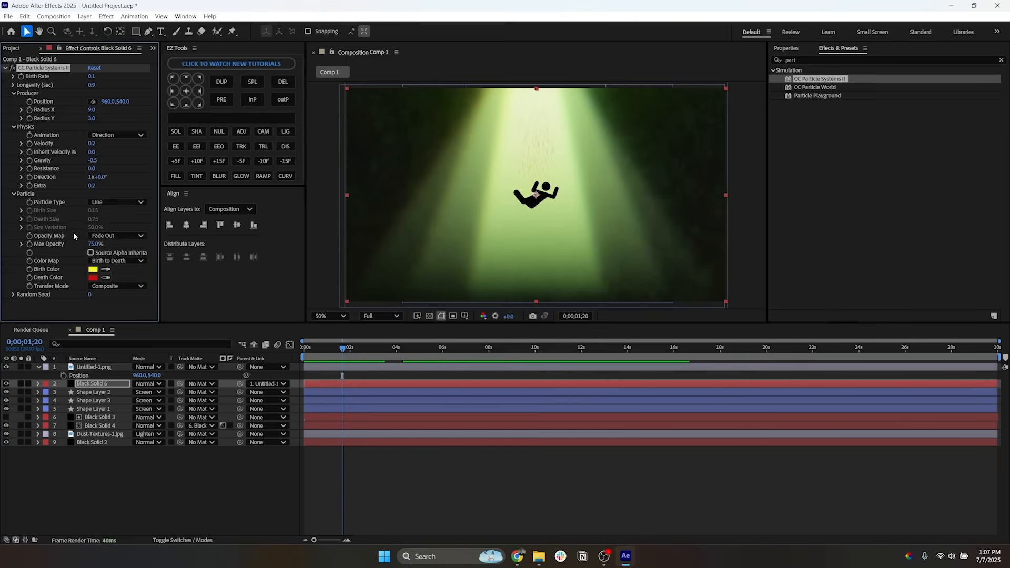
pyautogui.moveTo(93, 245); pyautogui.dragTo(183, 245)
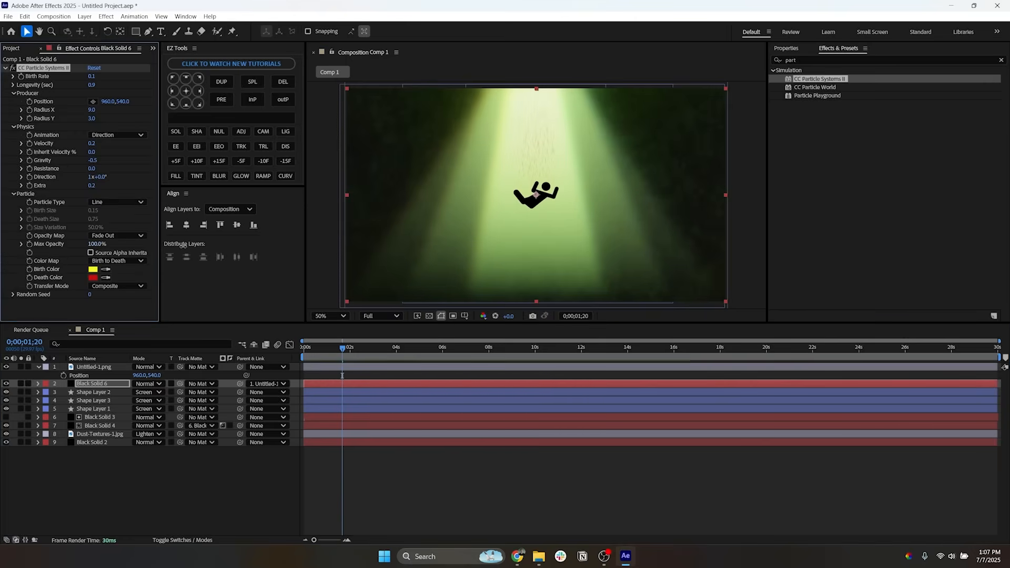
pyautogui.click(92, 269)
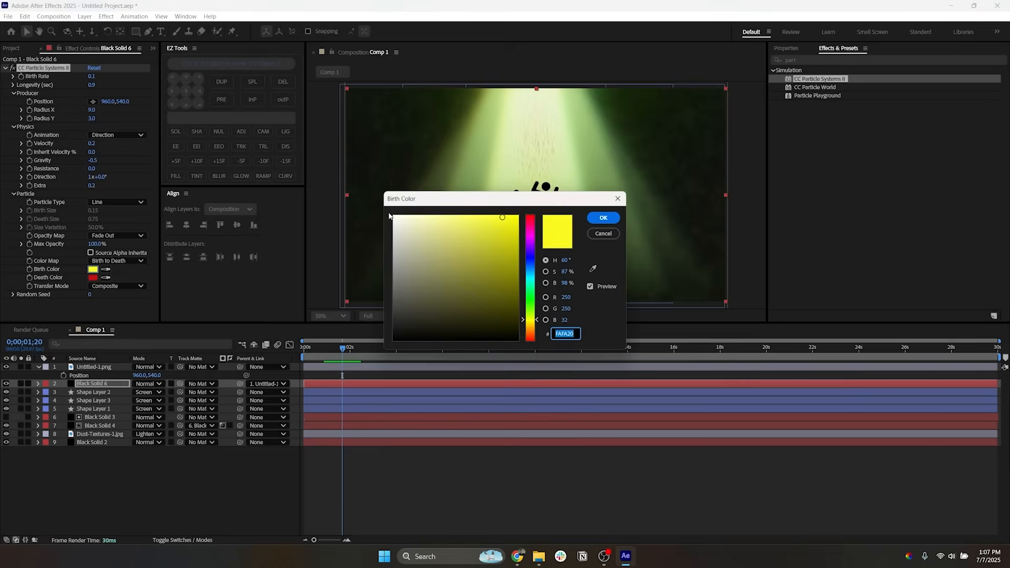
pyautogui.moveTo(415, 202); pyautogui.dragTo(353, 242)
pyautogui.moveTo(352, 345); pyautogui.dragTo(309, 383)
pyautogui.click(541, 259)
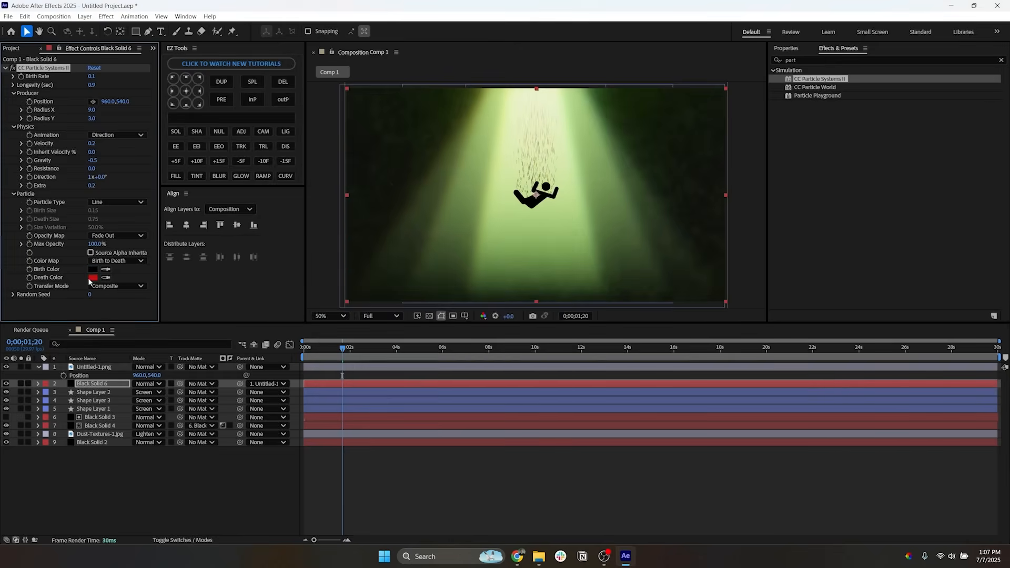
# Step: Set the particles' death color to white, FFFFFF
pyautogui.click(93, 277)
pyautogui.write('ffffff')
pyautogui.click(604, 219)
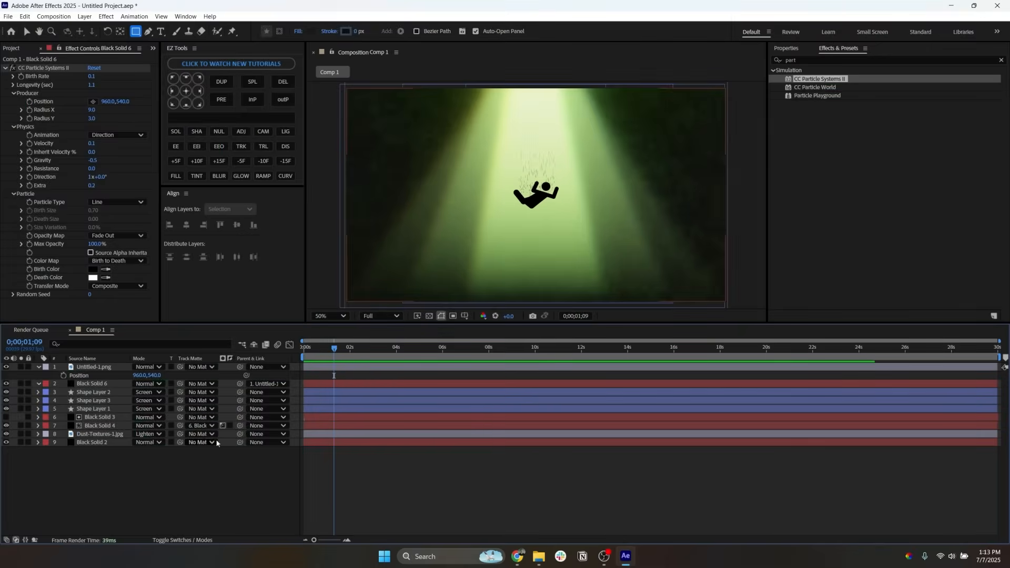
# Step: Add an Inner Glow layer style to the Untitled-1.png figure layer
pyautogui.rightClick(103, 369)
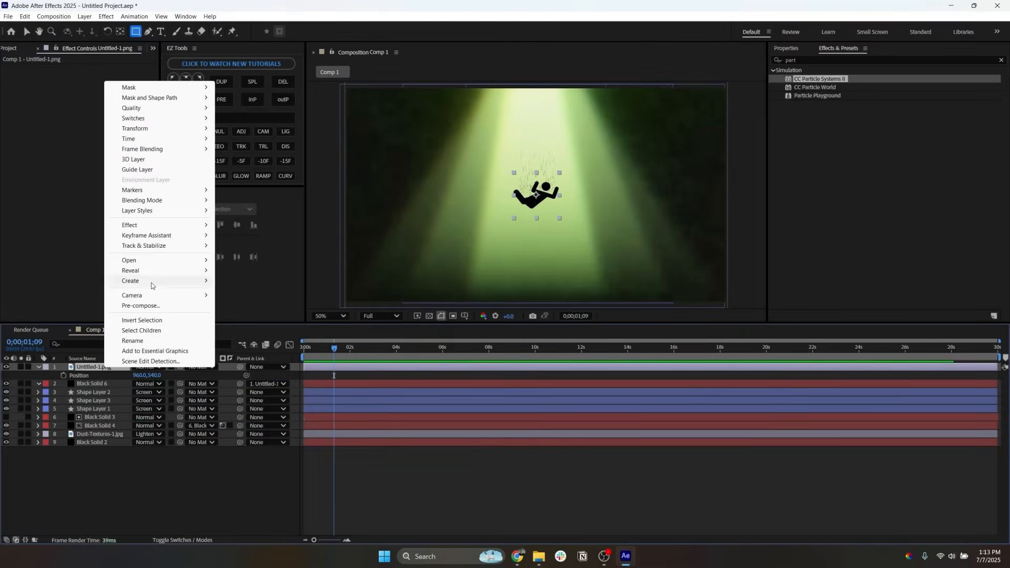
pyautogui.moveTo(160, 216)
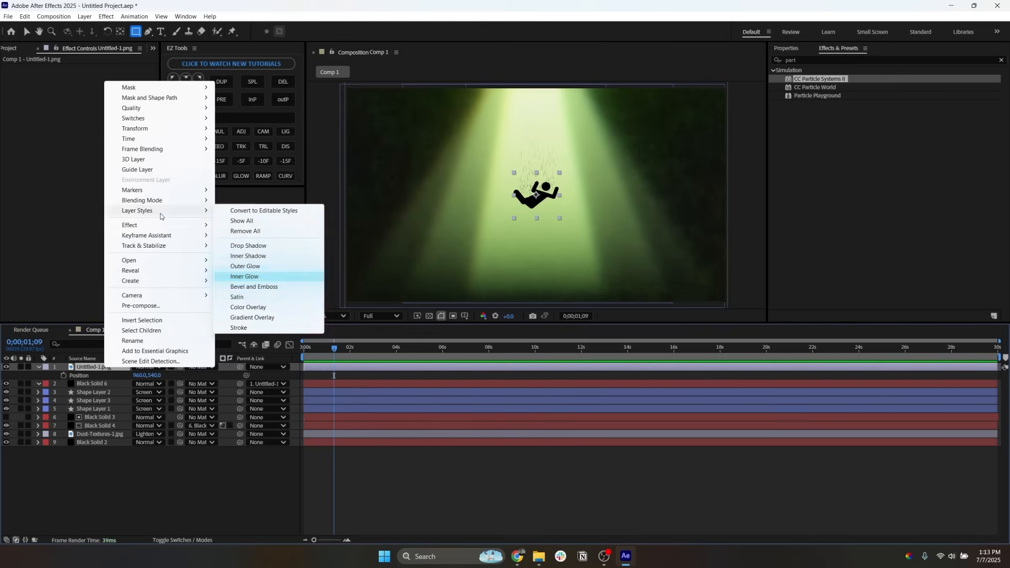
pyautogui.click(261, 276)
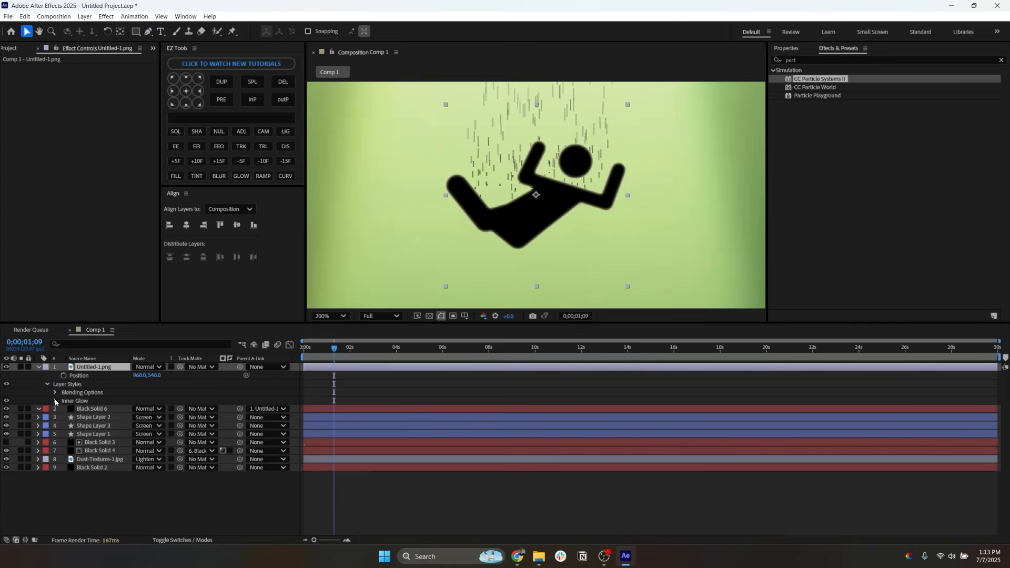
# Step: Set the figure's inner glow to 100% opacity and a size of 18
pyautogui.click(55, 401)
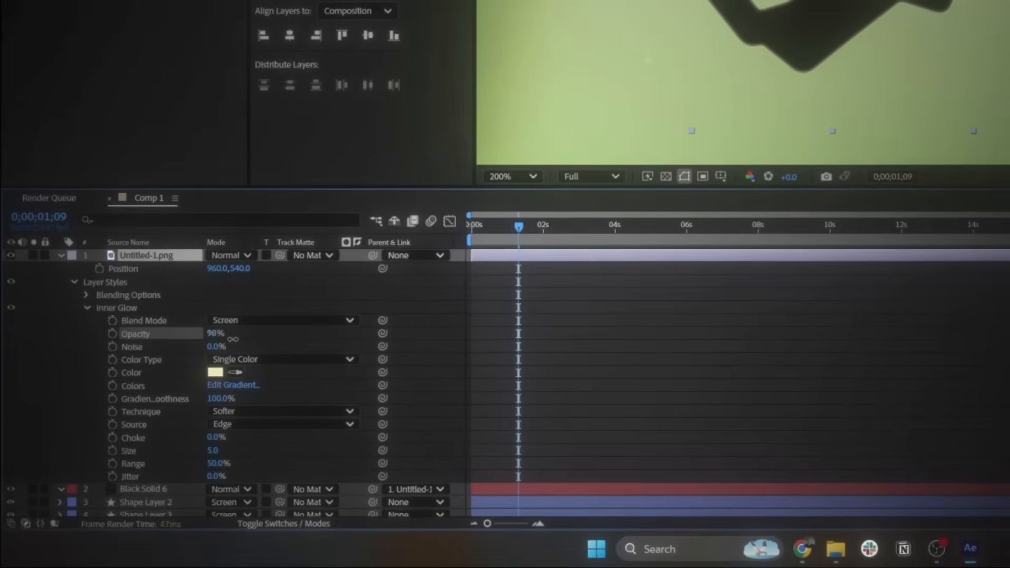
pyautogui.moveTo(233, 339); pyautogui.dragTo(247, 340)
pyautogui.scroll(-3, 269, 389)
pyautogui.moveTo(210, 413); pyautogui.dragTo(220, 411)
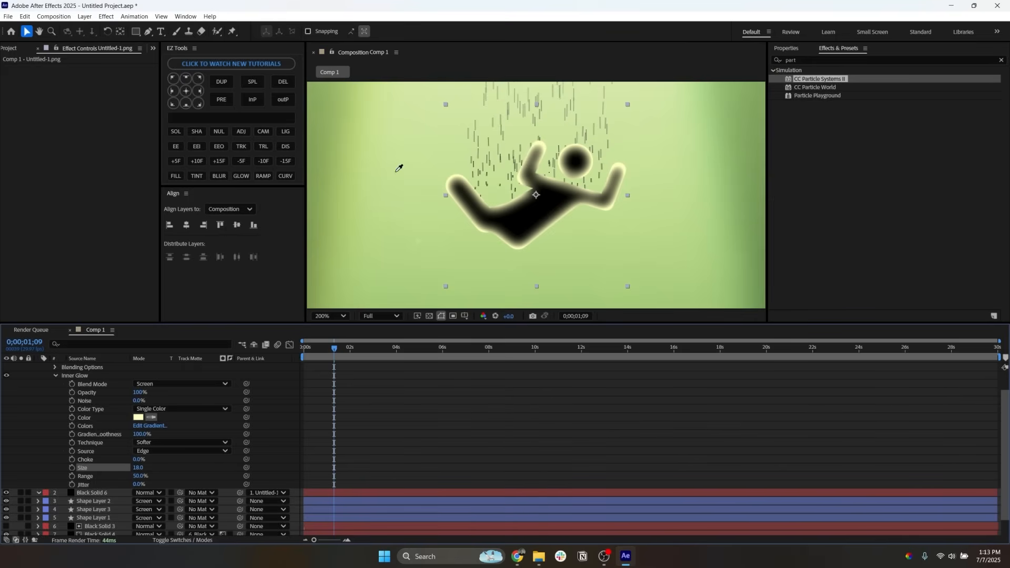
# Step: Sample the green background as the inner glow color and brighten it to D4FF83
pyautogui.click(399, 168)
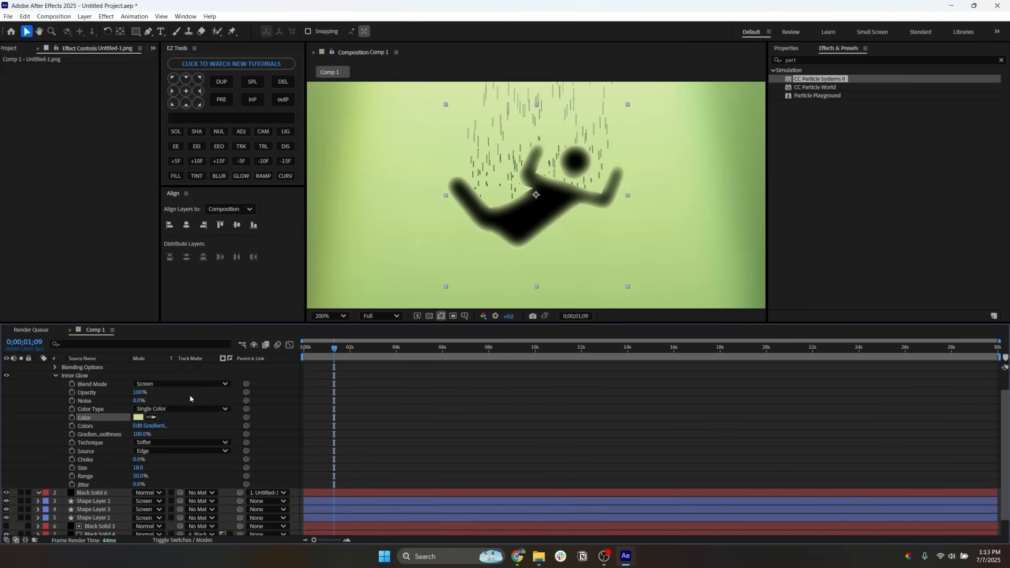
pyautogui.click(140, 417)
pyautogui.moveTo(508, 218); pyautogui.dragTo(453, 209)
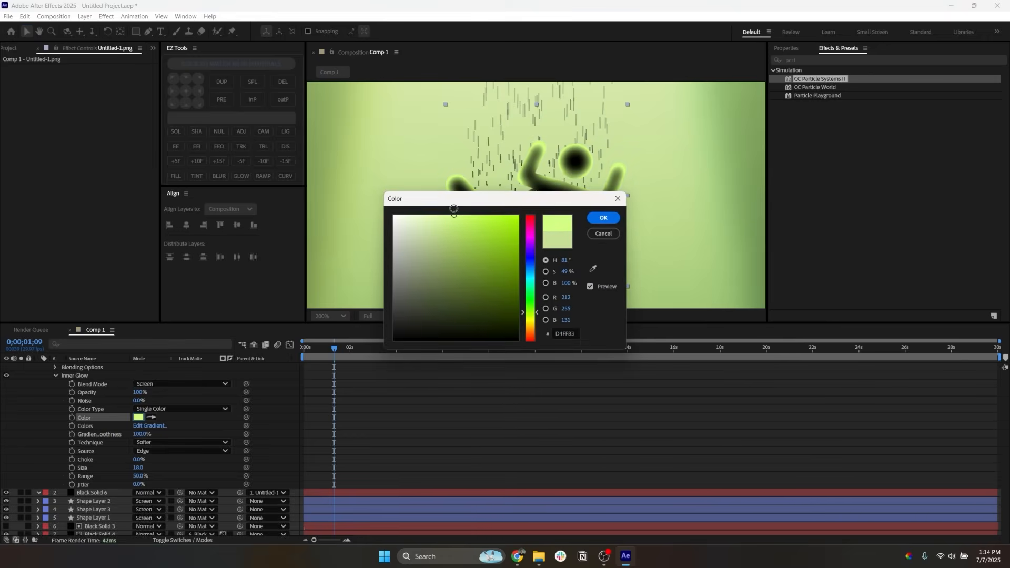
pyautogui.click(603, 218)
# Step: Refine the figure's inner glow to a range of 100%, a size of 19 and an opacity of 70%
pyautogui.moveTo(138, 468); pyautogui.dragTo(160, 476)
pyautogui.moveTo(277, 475); pyautogui.dragTo(555, 472)
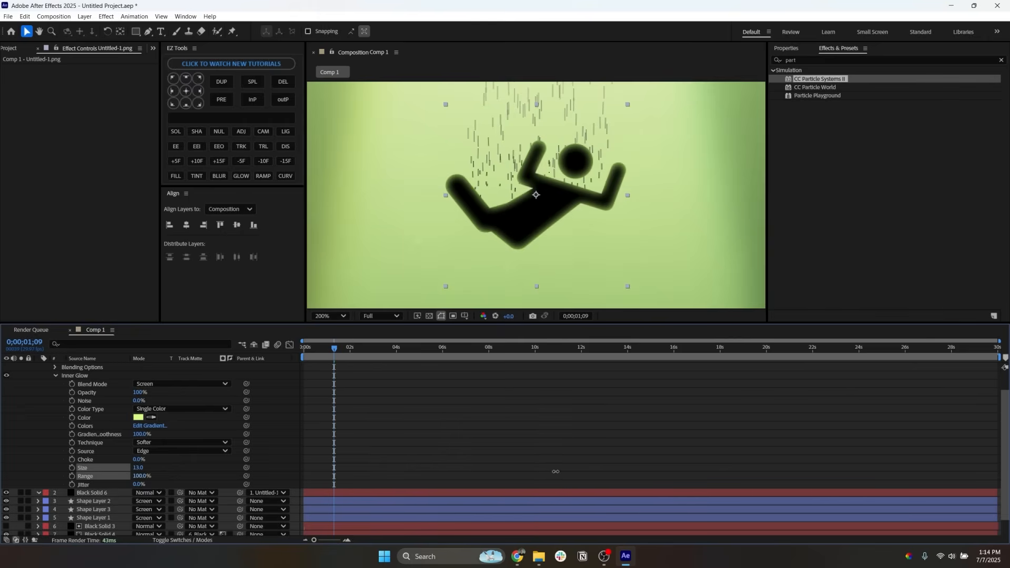
pyautogui.moveTo(867, 453); pyautogui.dragTo(868, 454)
pyautogui.scroll(-2, 491, 253)
pyautogui.scroll(2, 491, 253)
pyautogui.moveTo(139, 468); pyautogui.dragTo(143, 468)
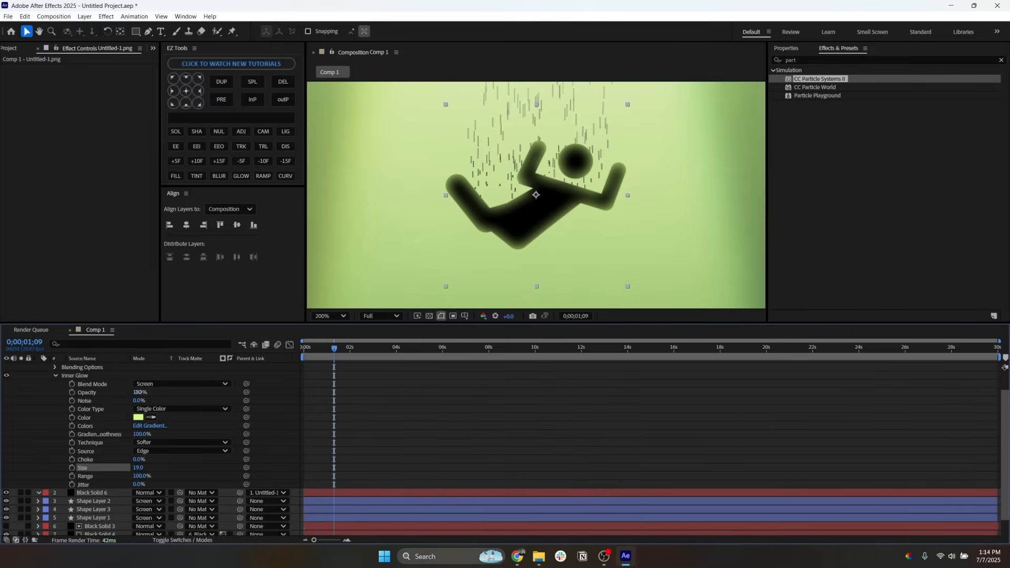
pyautogui.moveTo(138, 392); pyautogui.dragTo(128, 394)
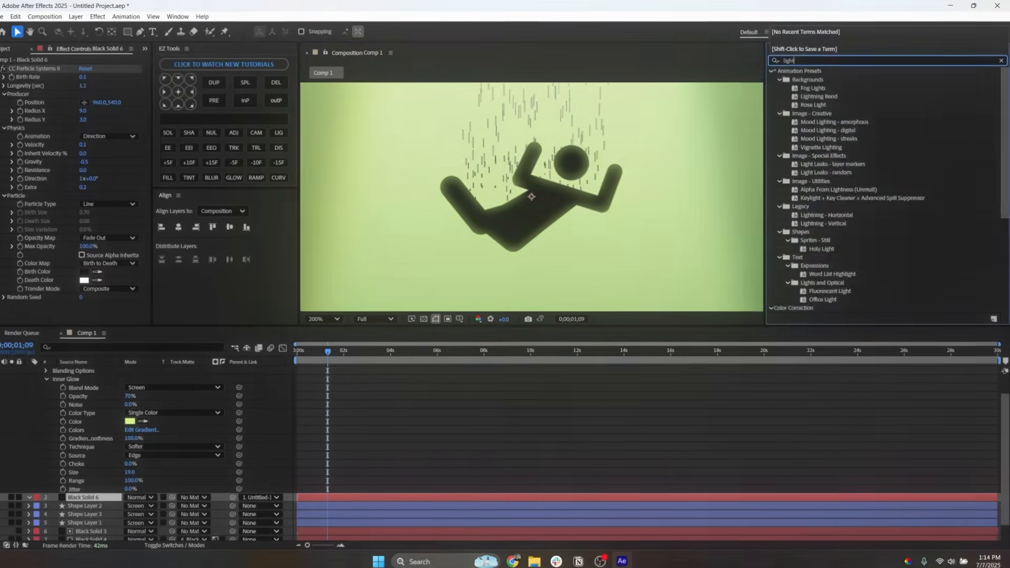
# Step: Apply CC Light Sweep to the Untitled-1.png layer and place its center on the figure's middle, at about 251.6, 259.3
pyautogui.write('light swee')
pyautogui.click(841, 79)
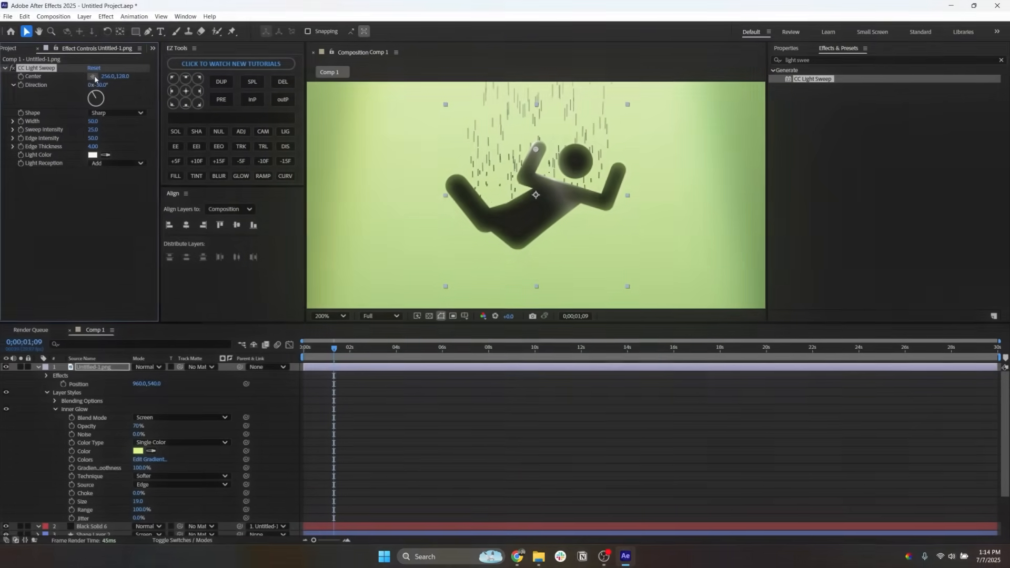
pyautogui.click(93, 77)
pyautogui.click(535, 196)
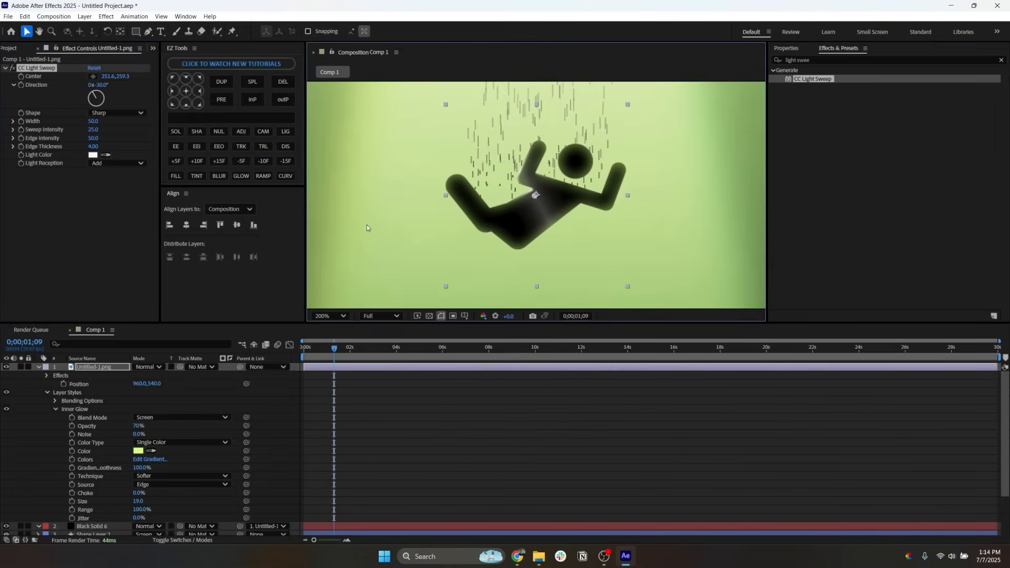
# Step: Set the light sweep's direction to -14°, width to 239 and sweep intensity to 0
pyautogui.moveTo(93, 121); pyautogui.dragTo(102, 123)
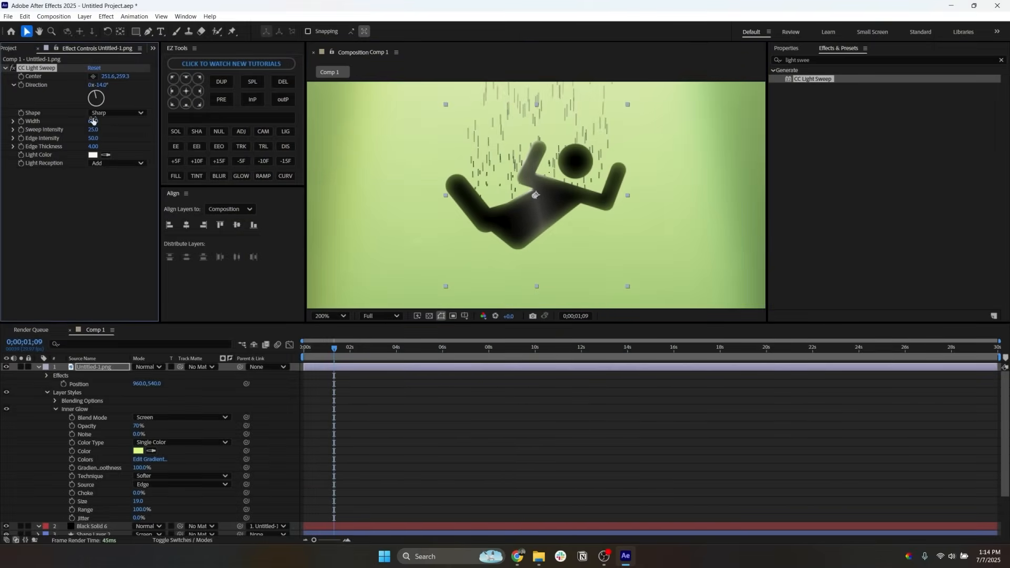
pyautogui.moveTo(106, 121); pyautogui.dragTo(147, 120)
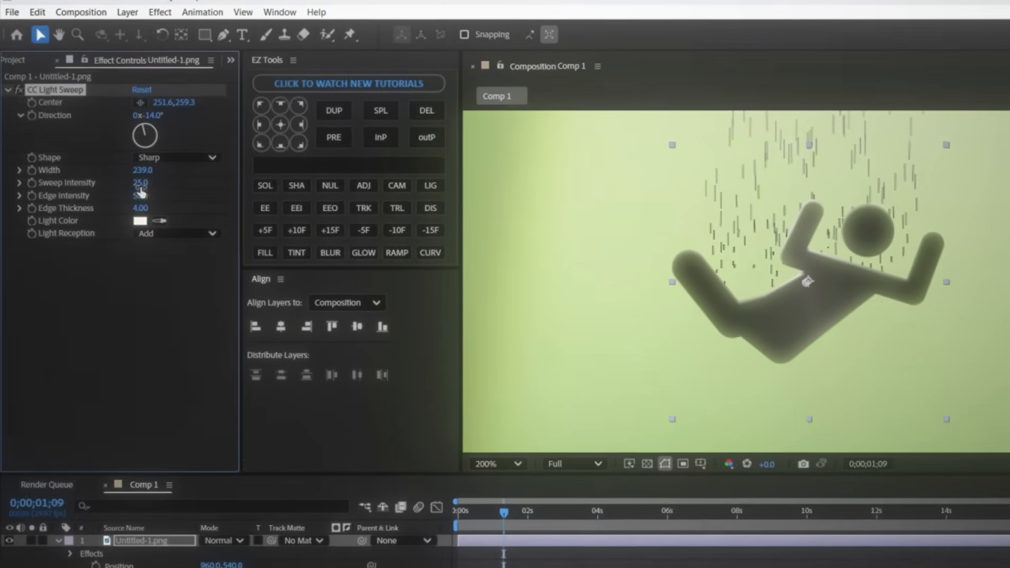
pyautogui.moveTo(140, 190); pyautogui.dragTo(1, 191)
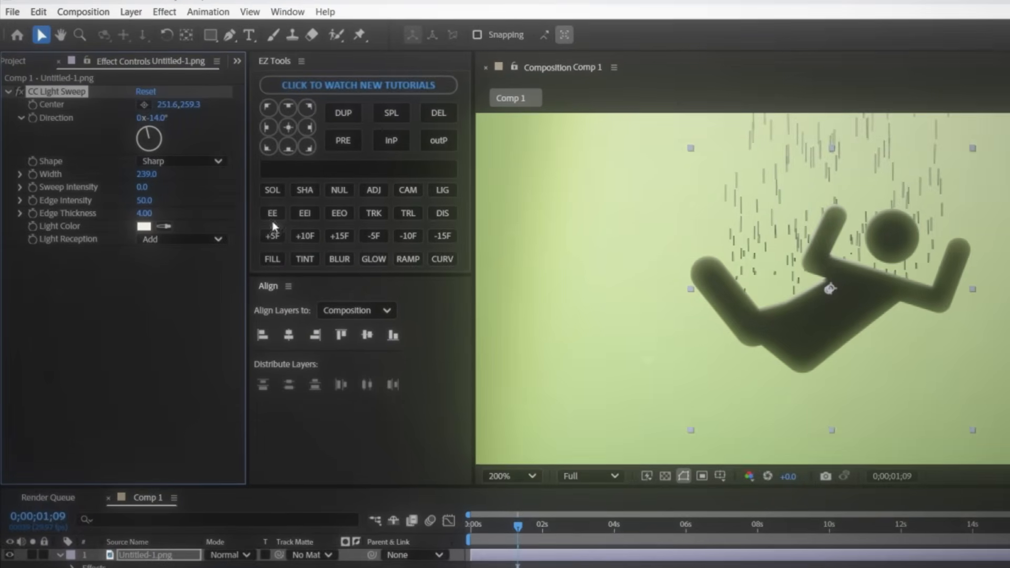
# Step: Change the light sweep's light color to the yellowish green CAFF79
pyautogui.click(144, 226)
pyautogui.moveTo(643, 294); pyautogui.dragTo(302, 340)
pyautogui.click(482, 501)
pyautogui.moveTo(420, 379); pyautogui.dragTo(374, 343)
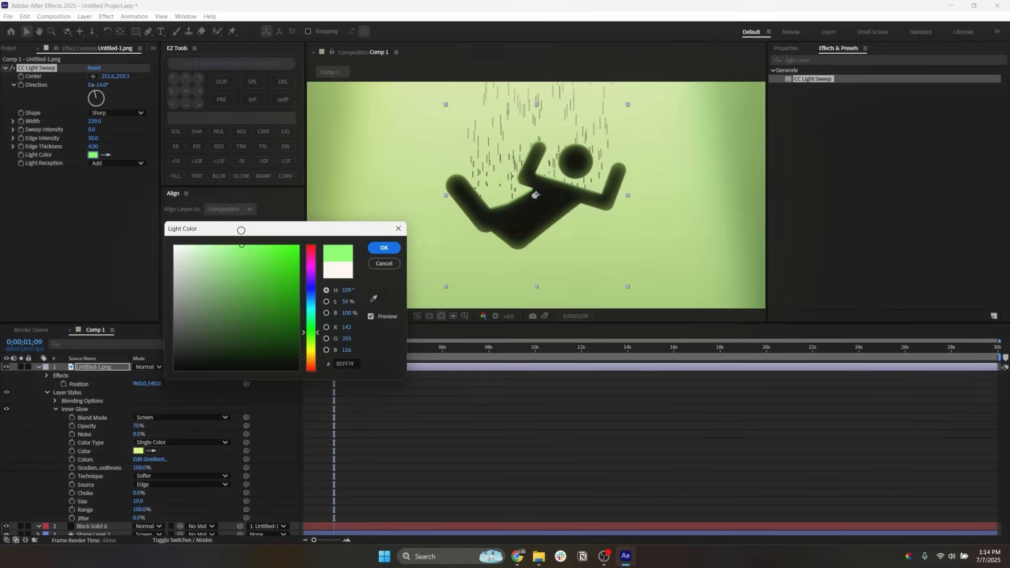
pyautogui.click(312, 342)
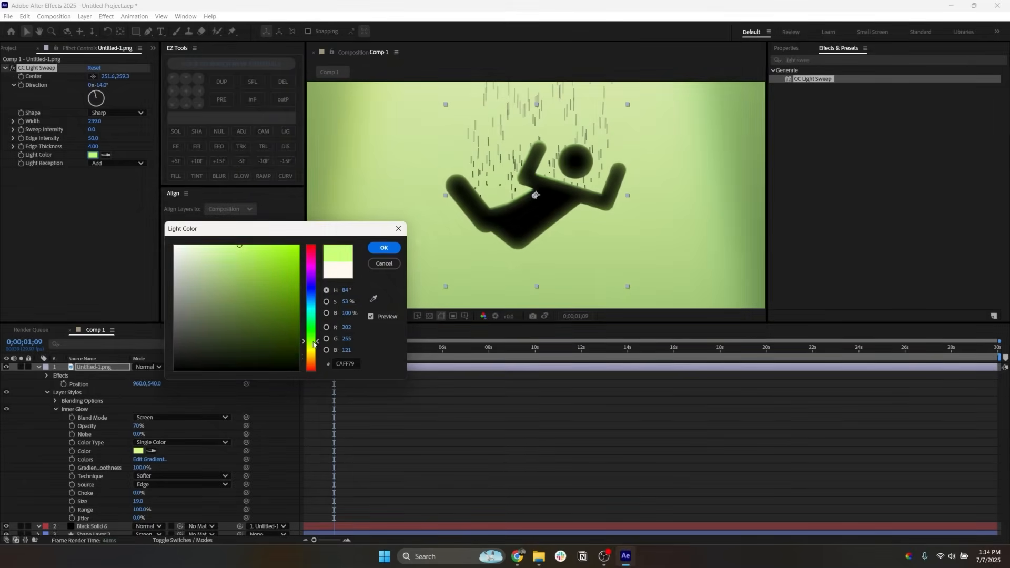
pyautogui.click(384, 248)
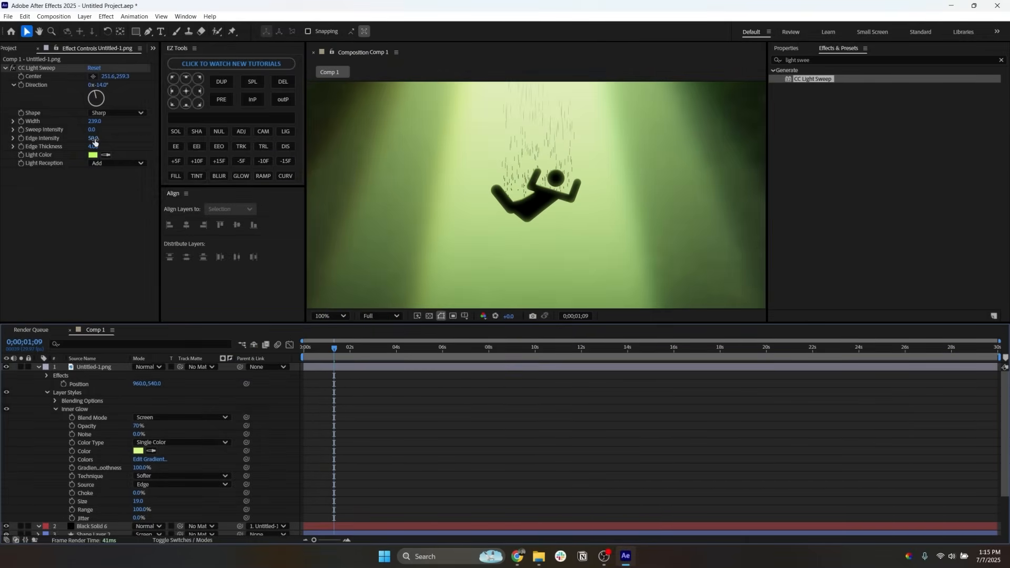
# Step: Set the light sweep's edge intensity to 75, edge thickness to 5.3 and sweep intensity to 22
pyautogui.moveTo(95, 139); pyautogui.dragTo(133, 141)
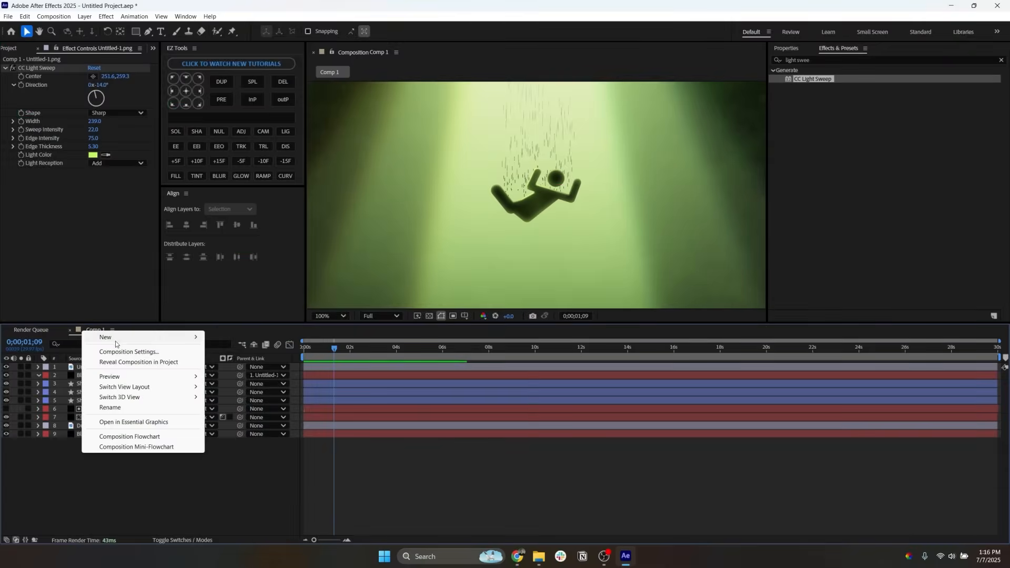
# Step: Add an adjustment layer to Comp 1 and apply the Deep Glow effect to it
pyautogui.moveTo(117, 340)
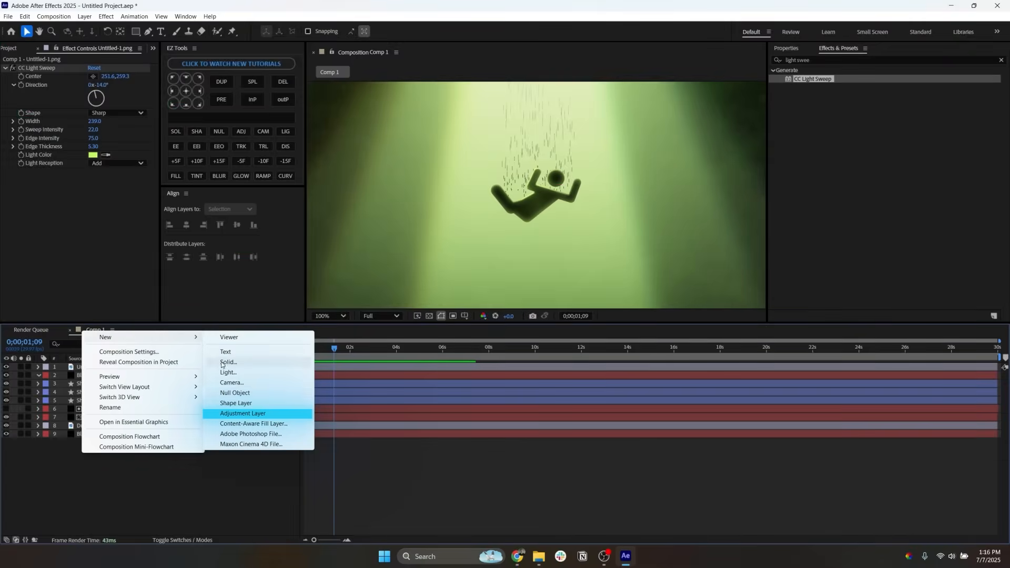
pyautogui.click(239, 412)
pyautogui.click(806, 61)
pyautogui.write('dee')
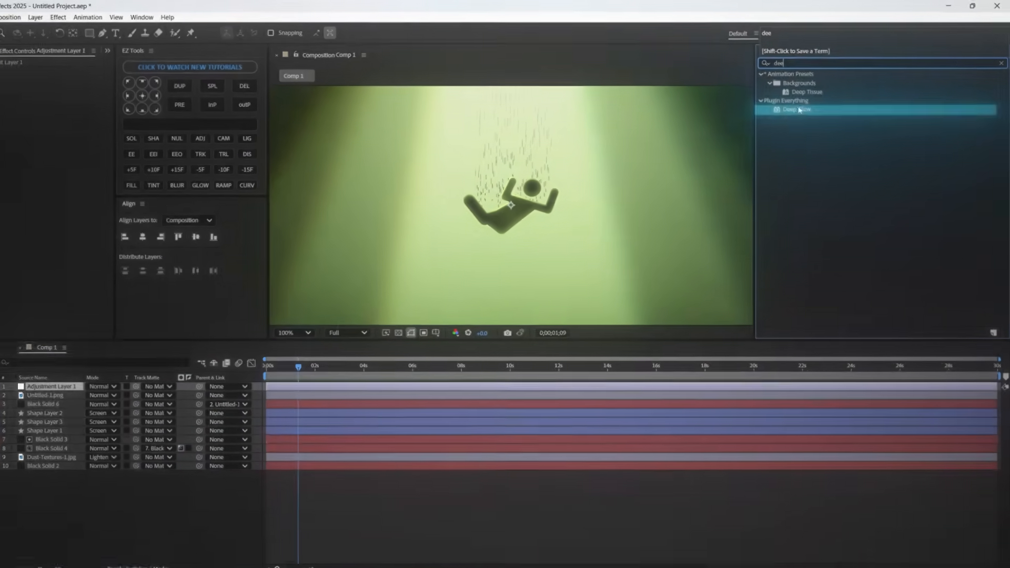
pyautogui.doubleClick(799, 109)
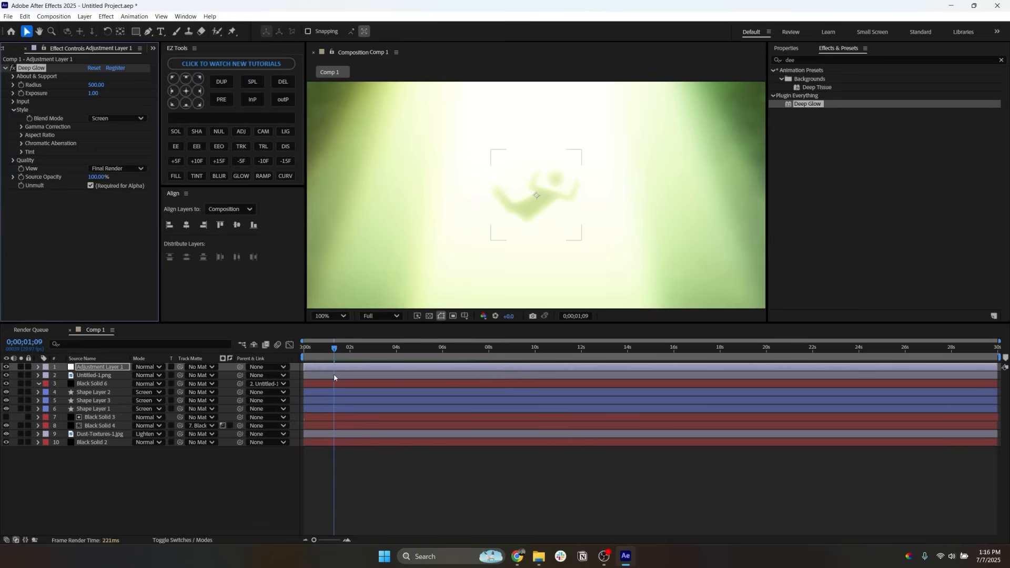
# Step: Pre-compose the adjustment layer together with the Untitled-1.png layer as Pre-comp 1
pyautogui.keyDown('shift'); pyautogui.click(334, 376); pyautogui.keyUp('shift')
pyautogui.rightClick(334, 376)
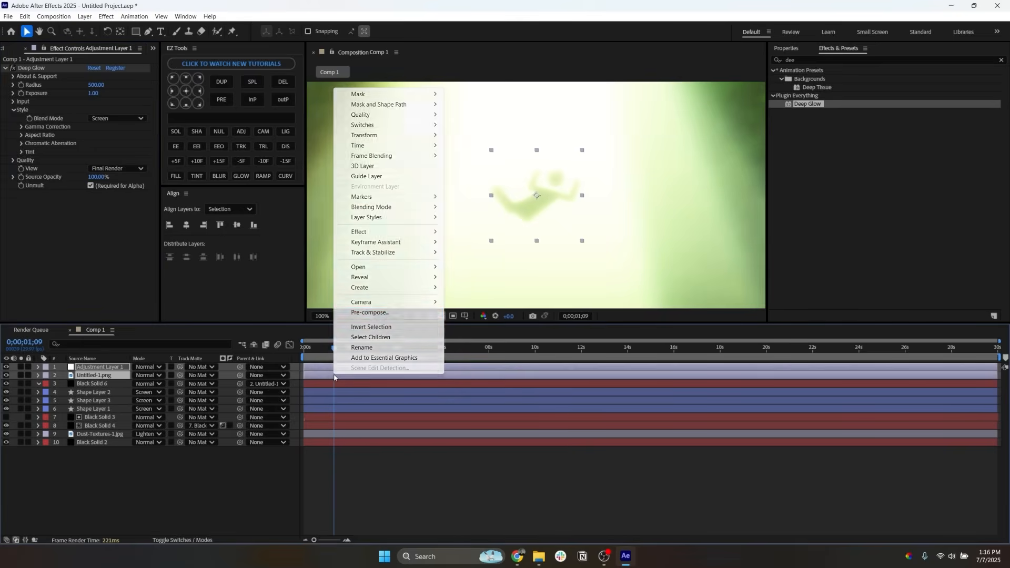
pyautogui.click(368, 313)
pyautogui.press('Return')
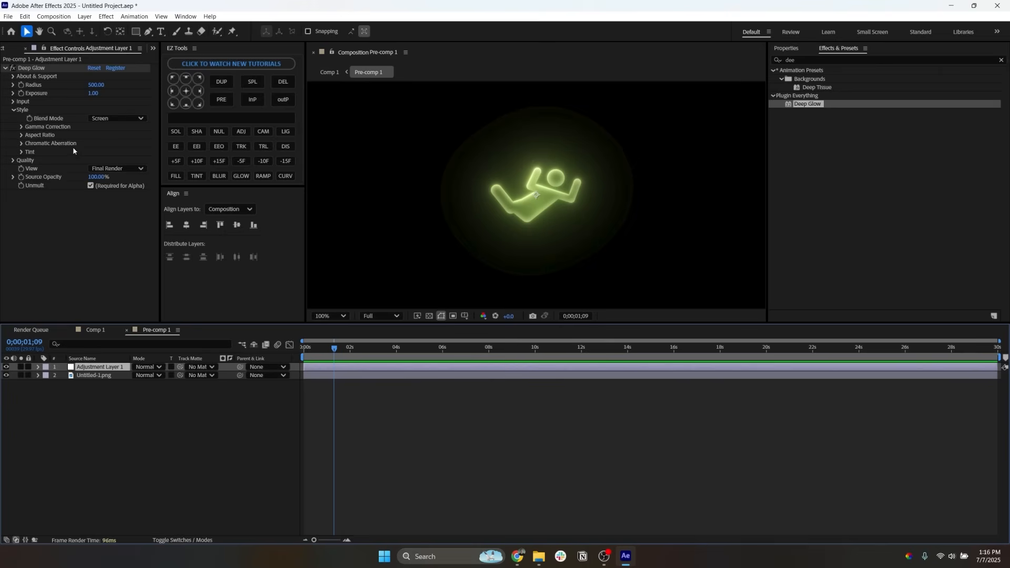
# Step: Set the Deep Glow exposure to 0.3 on the adjustment layer inside Pre-comp 1
pyautogui.click(93, 93)
pyautogui.write('0.5')
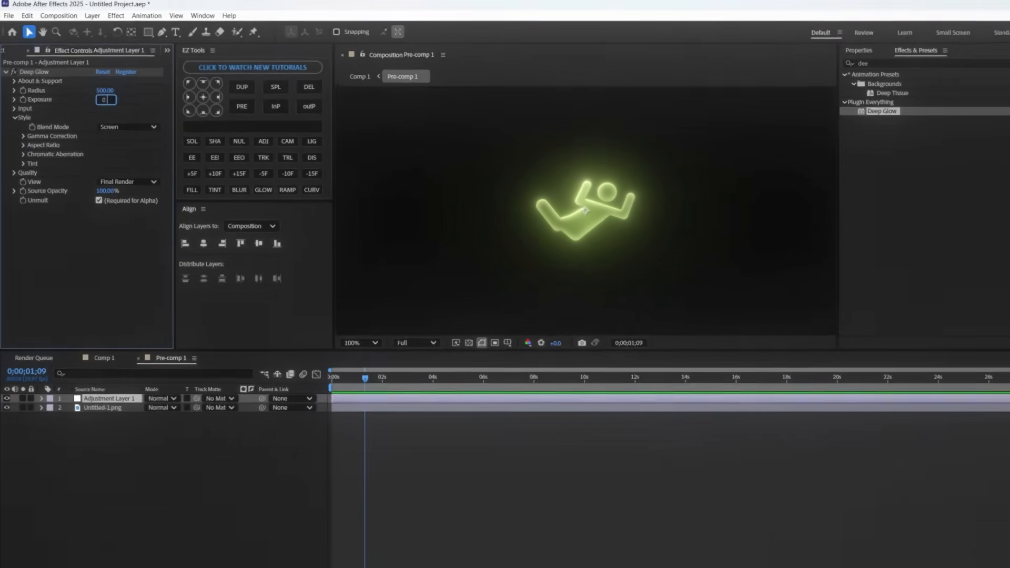
pyautogui.press('Return')
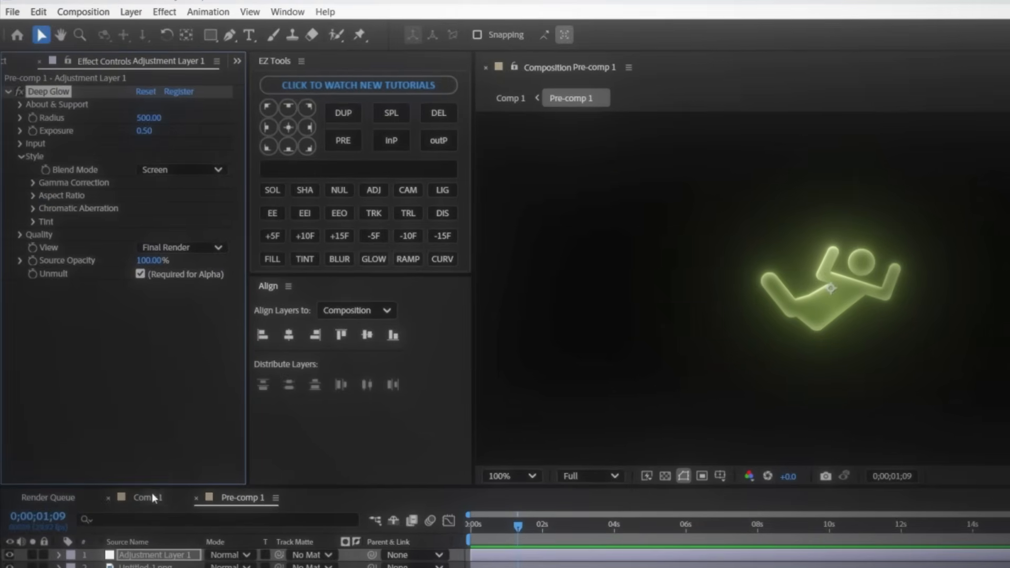
pyautogui.click(139, 114)
pyautogui.click(142, 129)
pyautogui.write('0.')
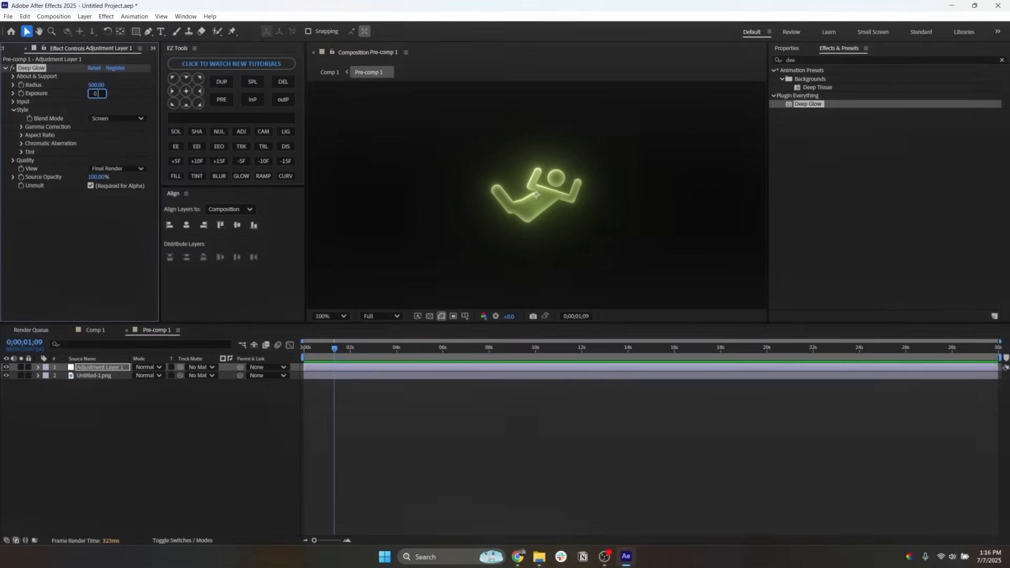
pyautogui.write('3')
pyautogui.press('Return')
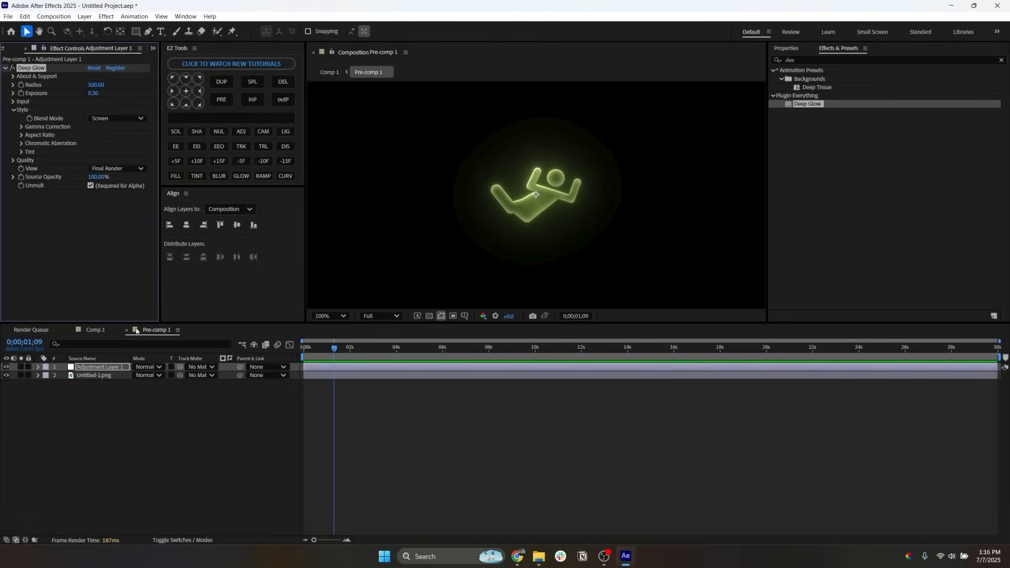
# Step: Parent the Black Solid 6 particle layer to Pre-comp 1 in Comp 1
pyautogui.click(104, 330)
pyautogui.click(105, 375)
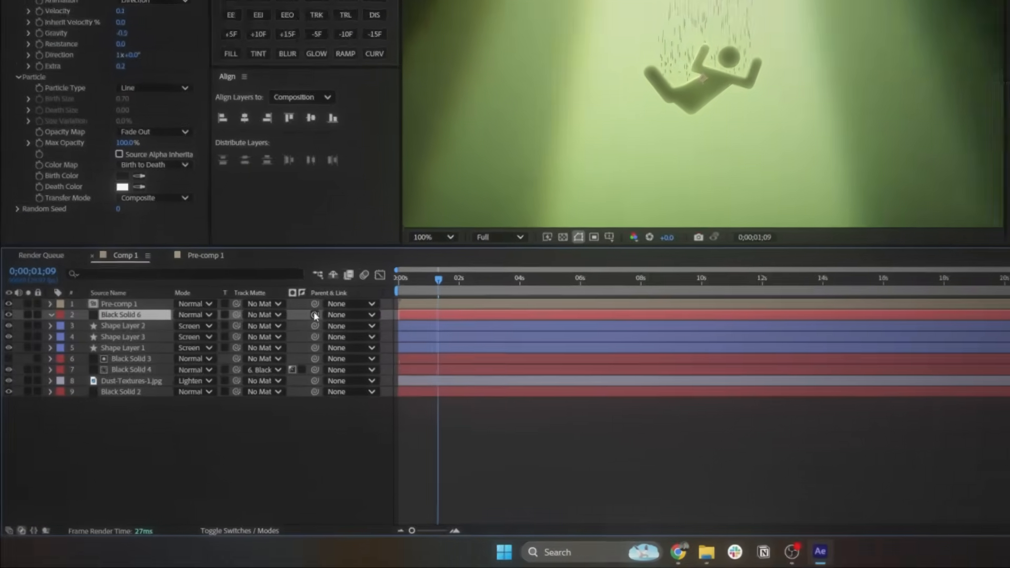
pyautogui.moveTo(315, 316); pyautogui.dragTo(120, 316)
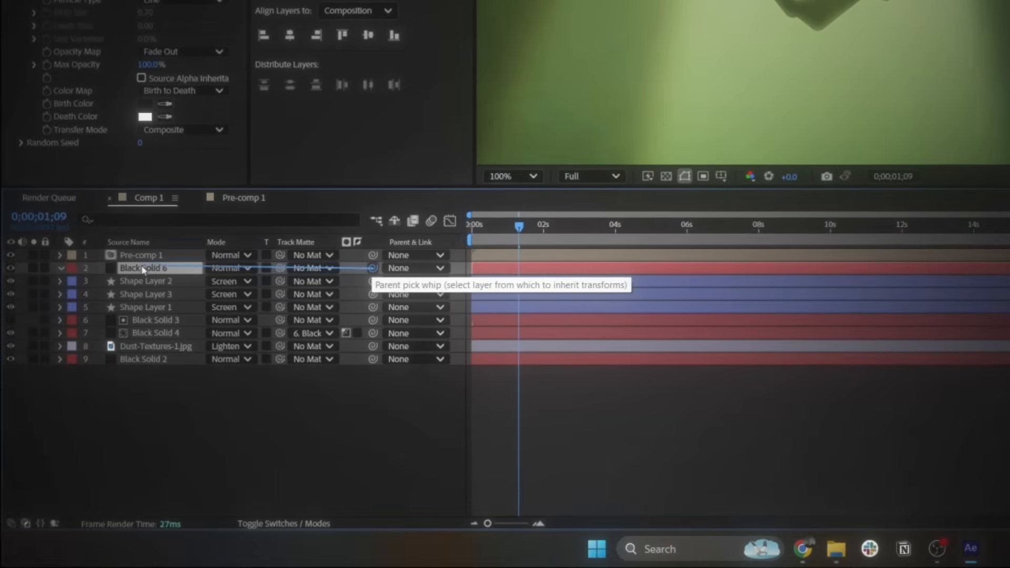
pyautogui.moveTo(142, 269); pyautogui.dragTo(129, 257)
# Step: Try shifting the position of Pre-comp 1 in Comp 1, and undo the change
pyautogui.click(129, 258)
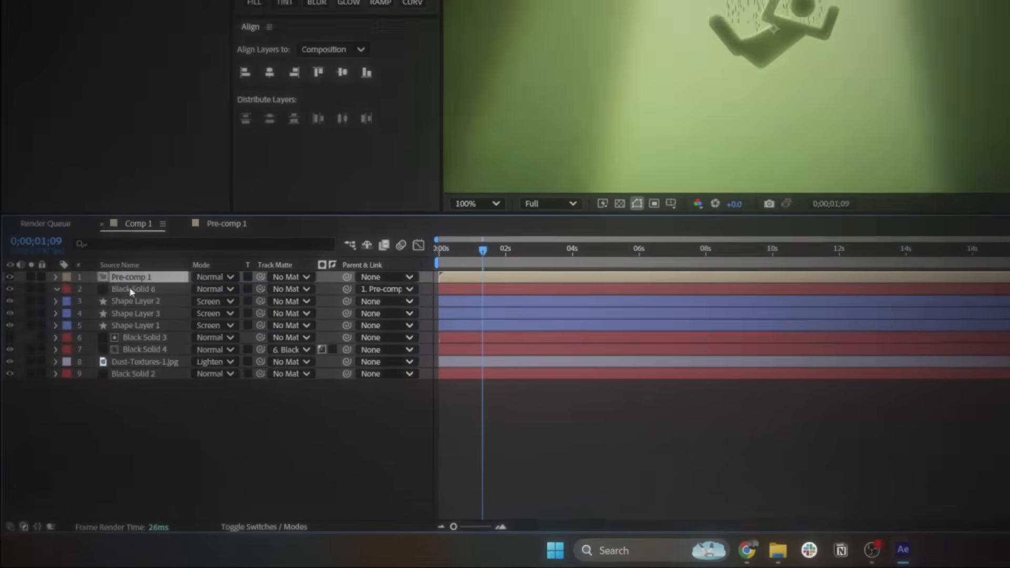
pyautogui.press('p')
pyautogui.moveTo(216, 268); pyautogui.dragTo(194, 284)
pyautogui.moveTo(125, 384); pyautogui.dragTo(106, 390)
pyautogui.hotkey('ctrl', 'z')
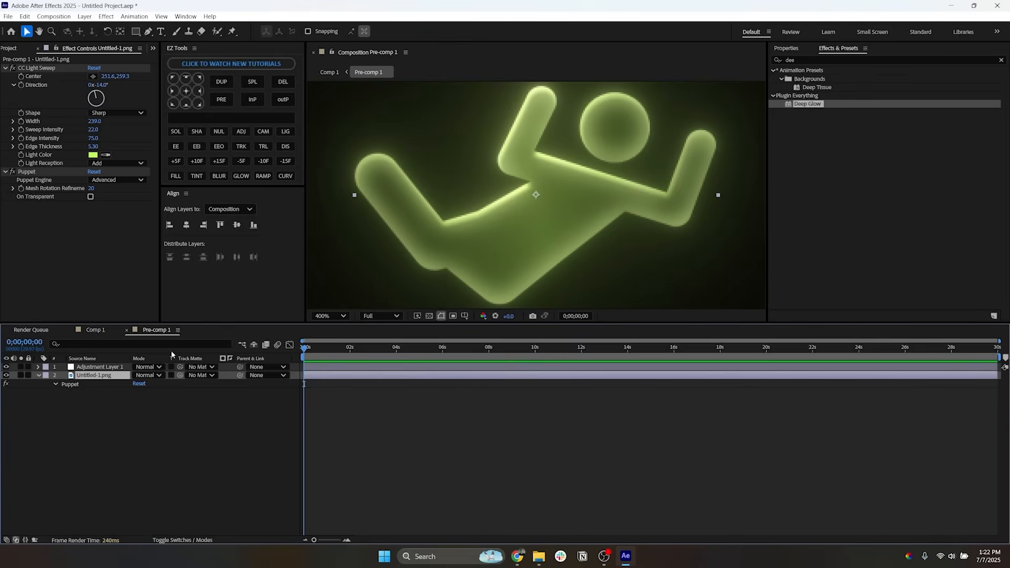
# Step: Place Puppet pins on the figure's head, both hands, foot, hips and torso in Pre-comp 1, and reveal their keyframes
pyautogui.scroll(-1, 514, 212)
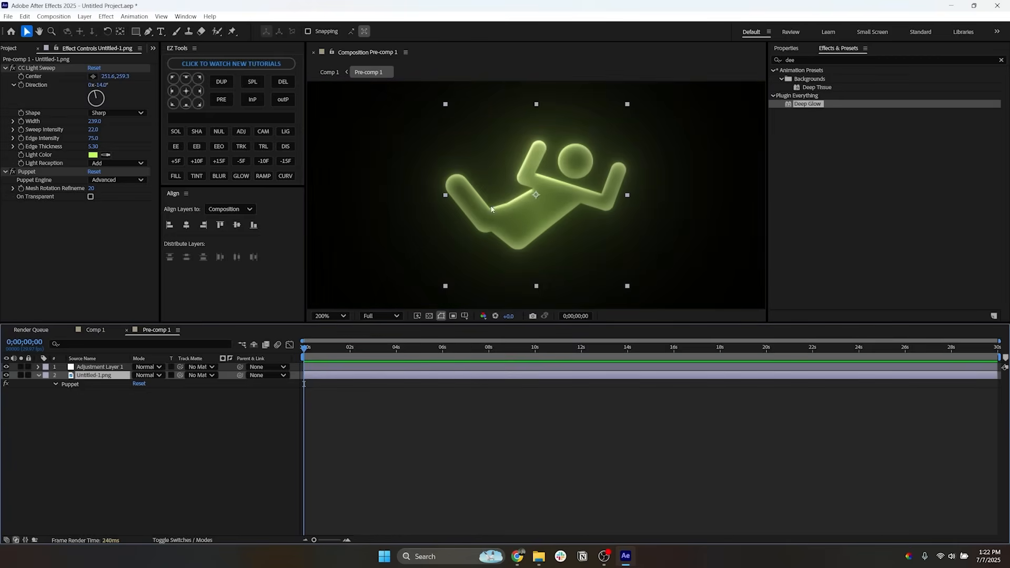
pyautogui.click(232, 31)
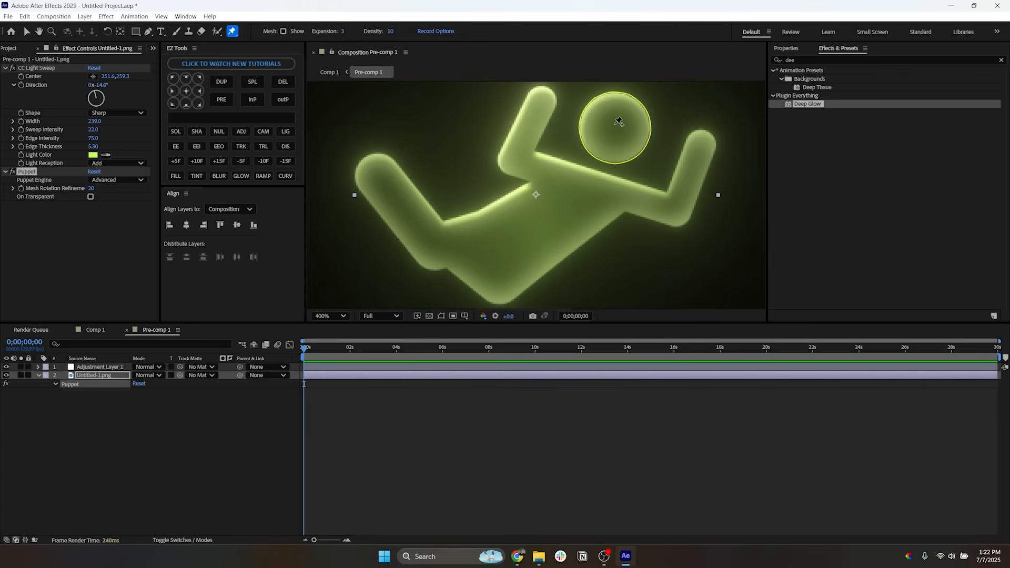
pyautogui.click(616, 123)
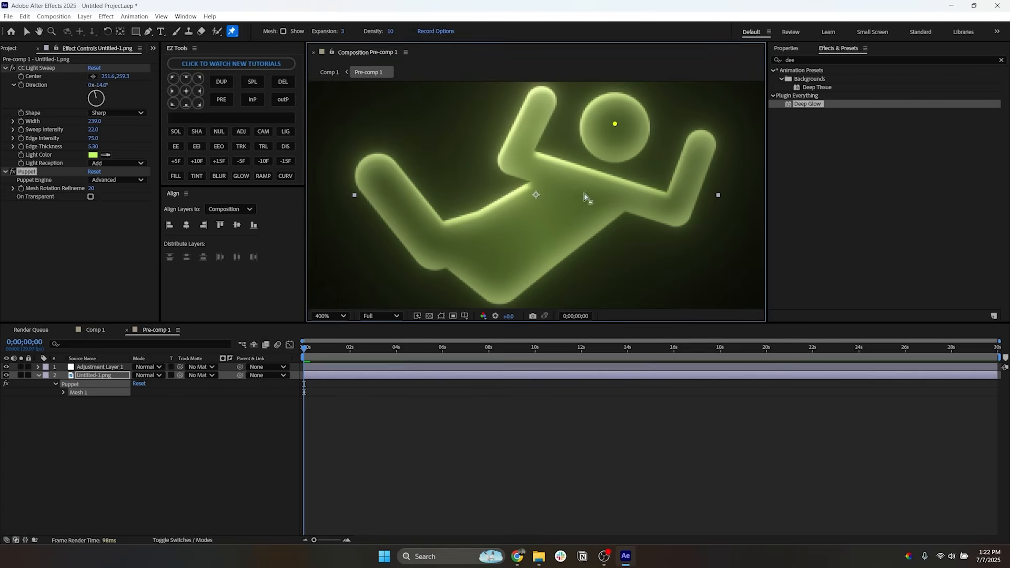
pyautogui.click(539, 101)
pyautogui.click(376, 171)
pyautogui.click(501, 293)
pyautogui.click(538, 213)
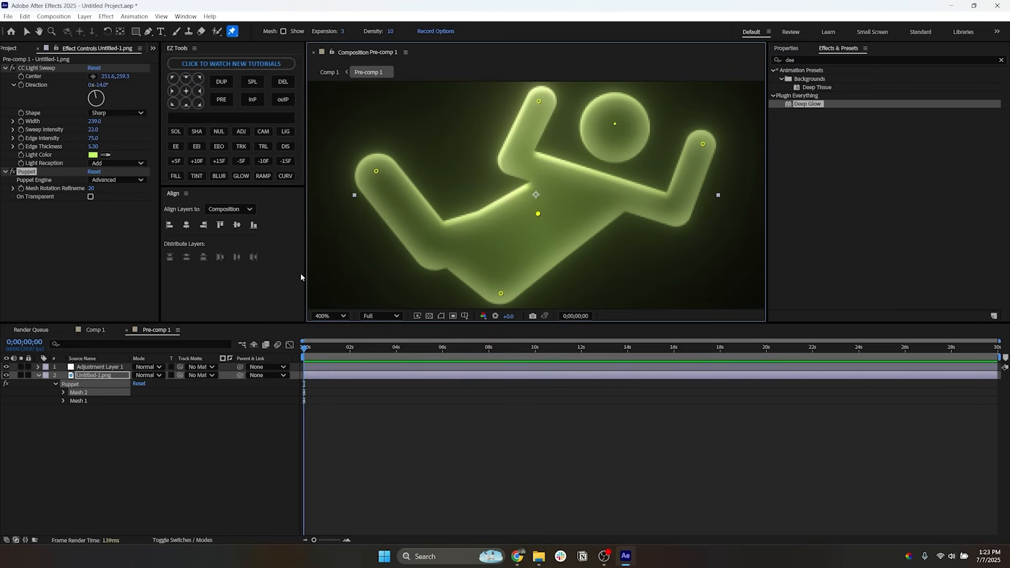
pyautogui.press('v')
pyautogui.press('u')
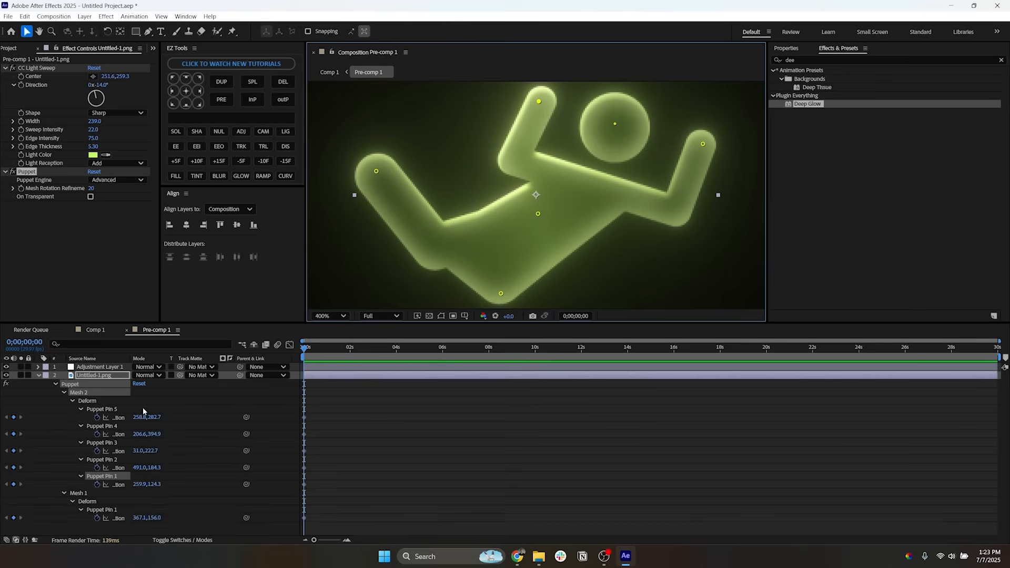
# Step: Try nudging the Puppet pin on the raised hand at the first frame, and undo the move
pyautogui.moveTo(329, 402); pyautogui.dragTo(289, 542)
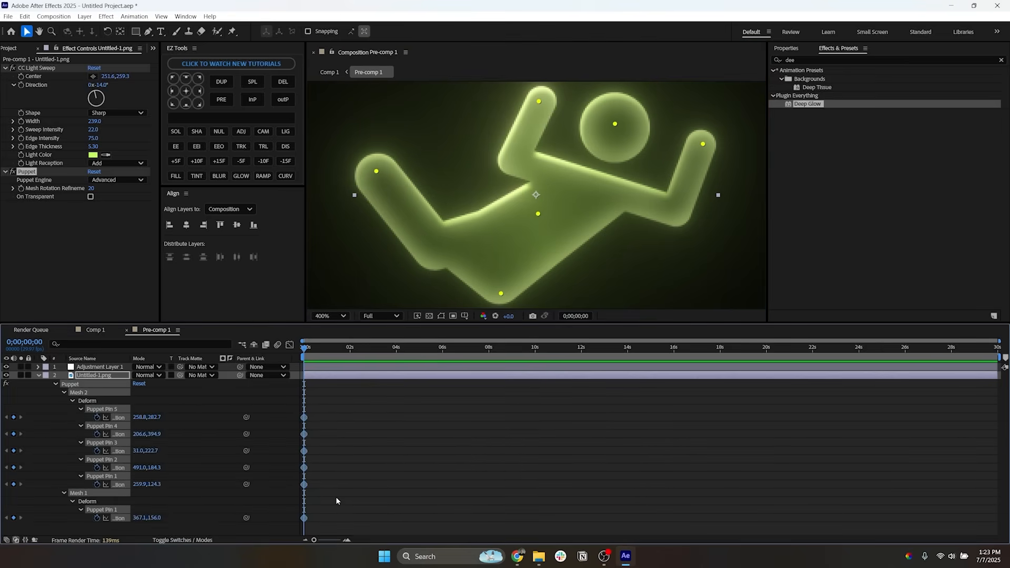
pyautogui.click(336, 496)
pyautogui.moveTo(538, 101)
pyautogui.mouseDown()
pyautogui.moveTo(532, 97)
pyautogui.moveTo(535, 106)
pyautogui.mouseUp()
pyautogui.hotkey('ctrl', 'z')
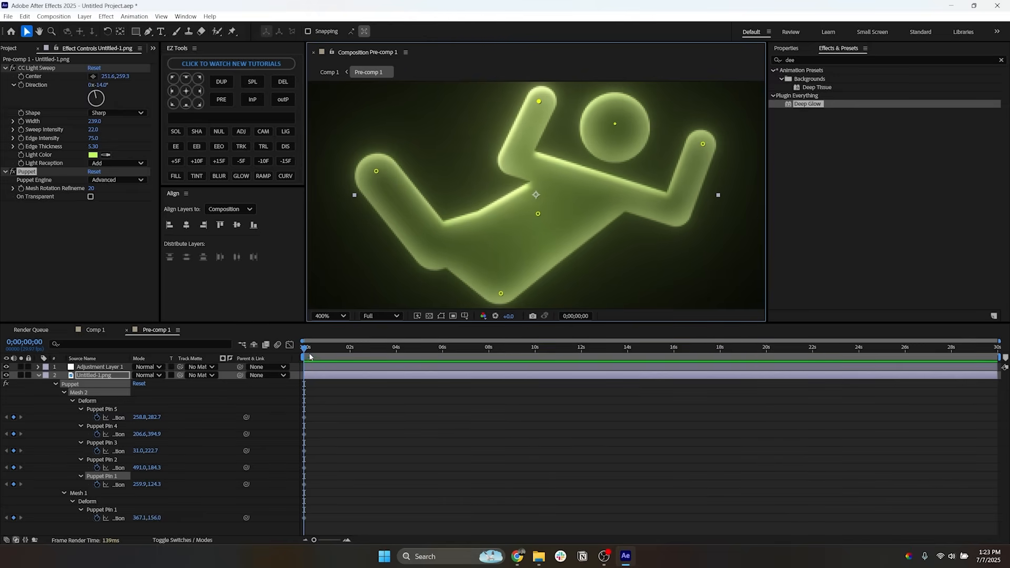
# Step: At 0;00;00;10, keyframe a slight pose change by nudging the head, both hands, torso, foot and hip pins
pyautogui.moveTo(305, 353); pyautogui.dragTo(314, 356)
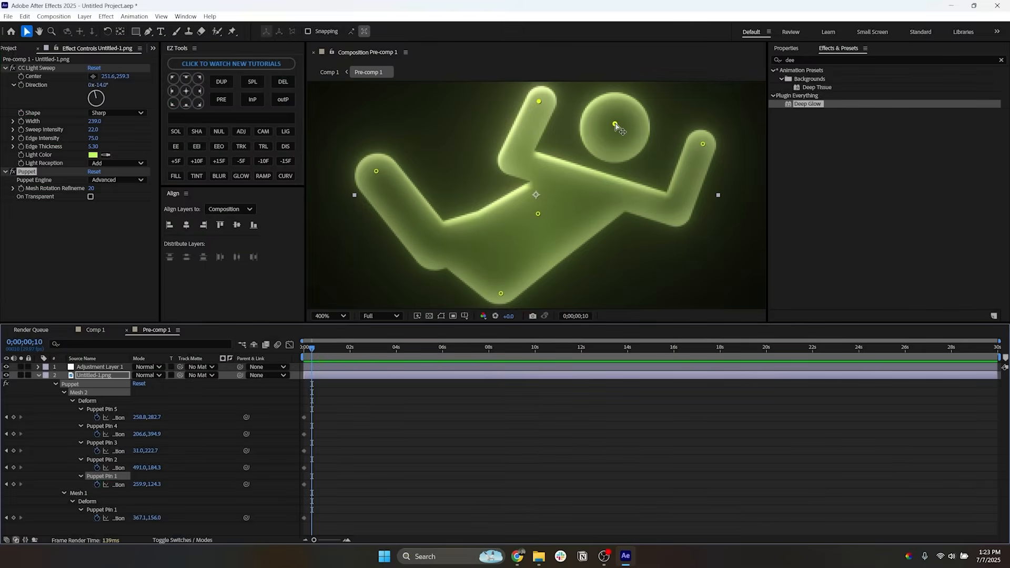
pyautogui.moveTo(616, 125); pyautogui.dragTo(618, 127)
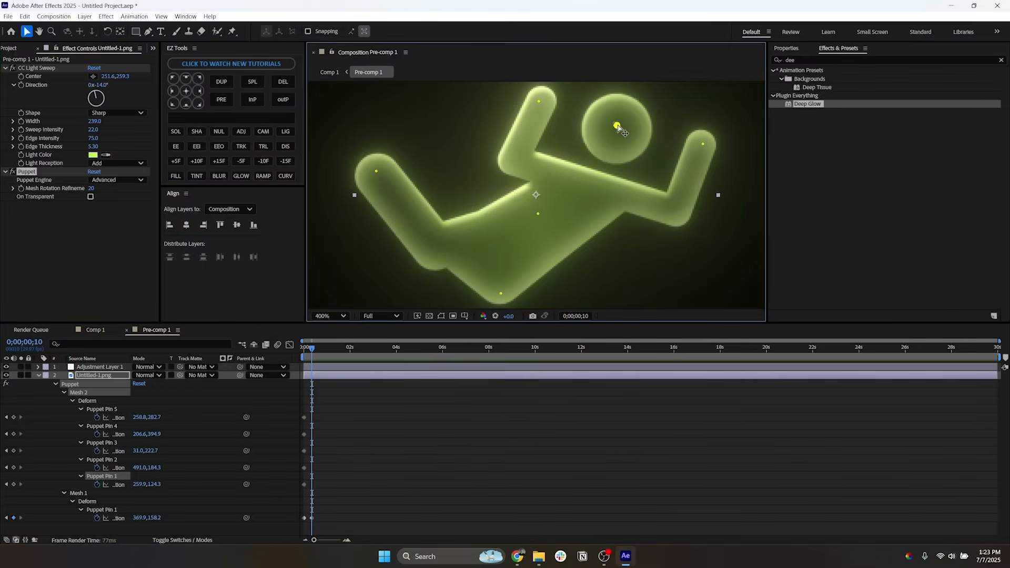
pyautogui.moveTo(539, 101); pyautogui.dragTo(533, 101)
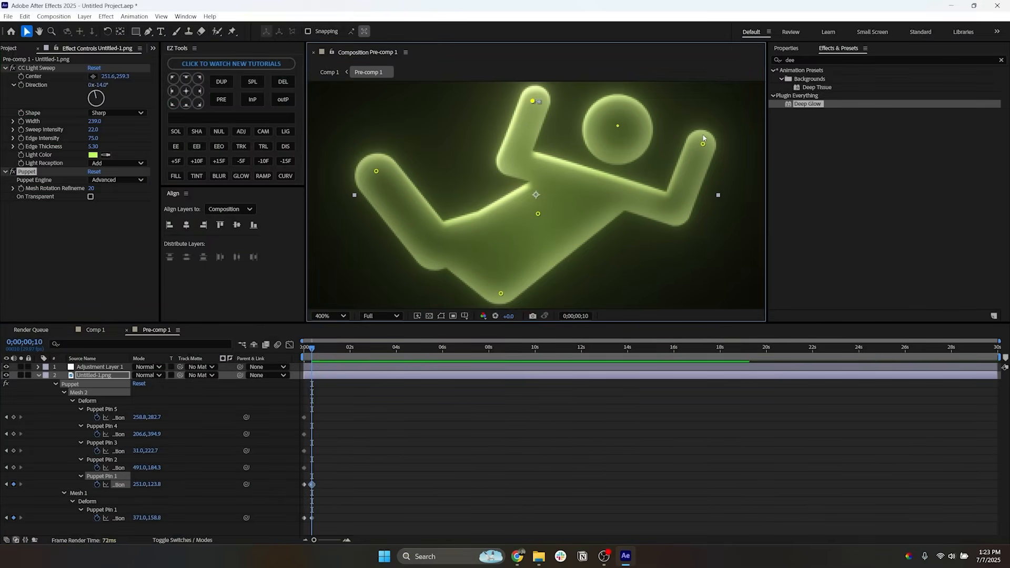
pyautogui.moveTo(693, 144); pyautogui.dragTo(690, 152)
pyautogui.moveTo(537, 214); pyautogui.dragTo(540, 218)
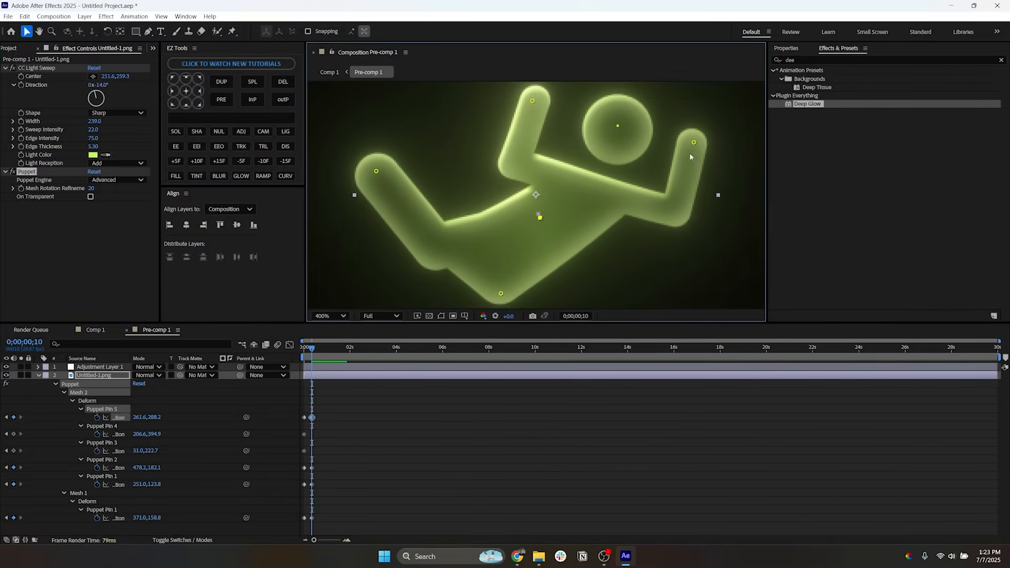
pyautogui.moveTo(689, 152); pyautogui.dragTo(697, 139)
pyautogui.moveTo(377, 172); pyautogui.dragTo(381, 168)
pyautogui.moveTo(502, 296); pyautogui.dragTo(499, 291)
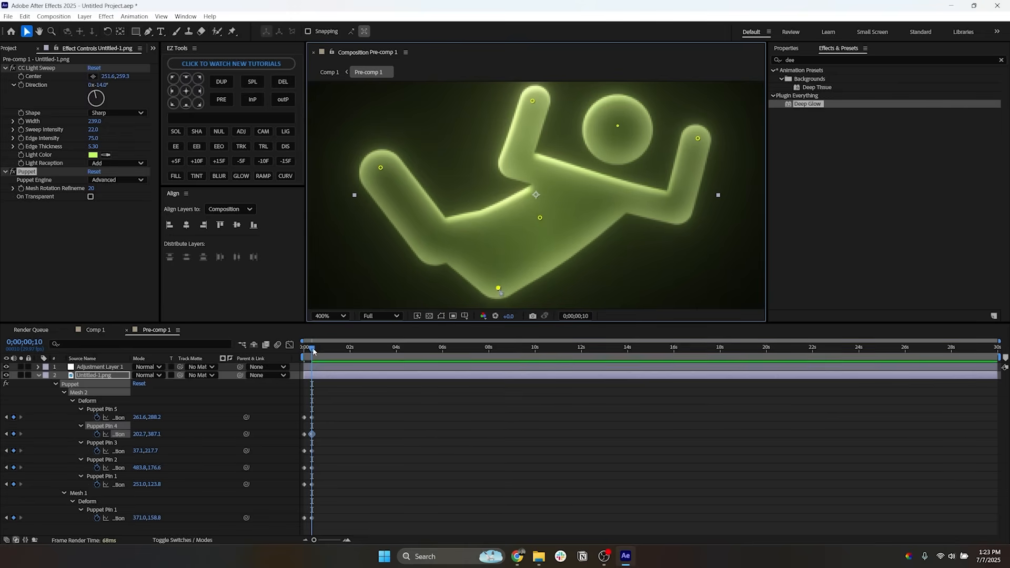
# Step: At 0;00;00;20, nudge the foot, both hands, head and torso pins slightly to keyframe another pose
pyautogui.click(320, 353)
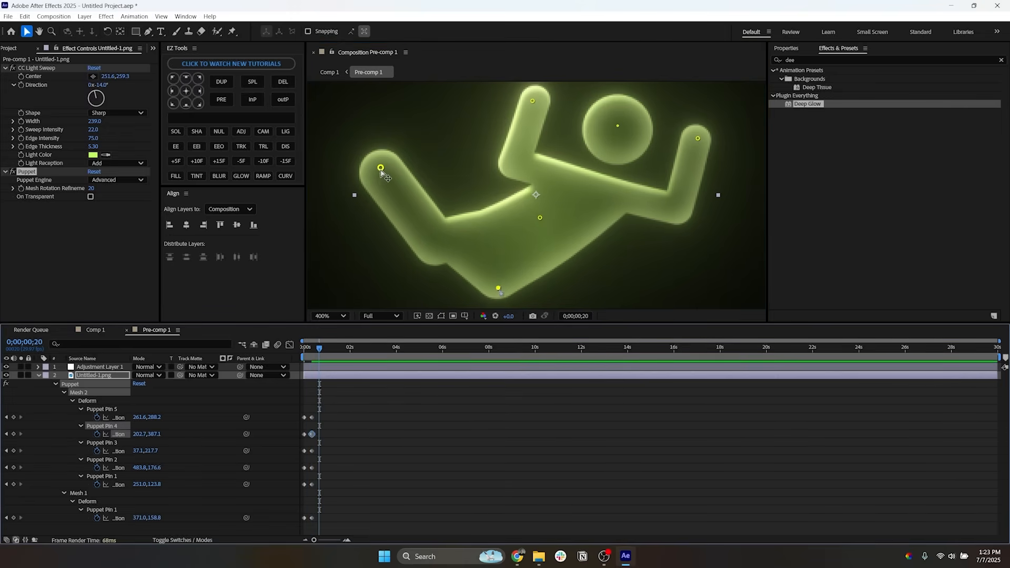
pyautogui.moveTo(381, 169); pyautogui.dragTo(386, 168)
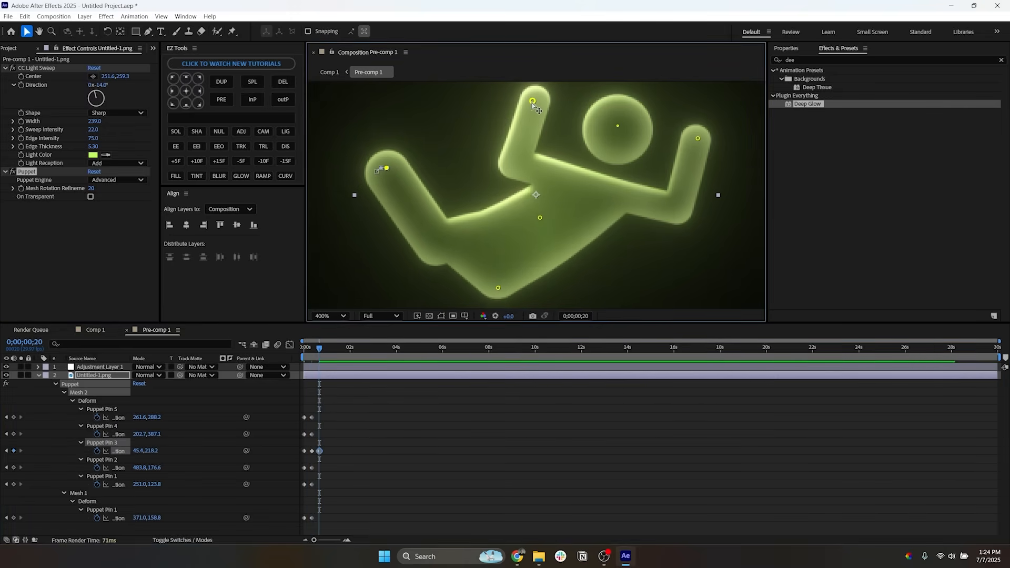
pyautogui.moveTo(534, 105); pyautogui.dragTo(539, 111)
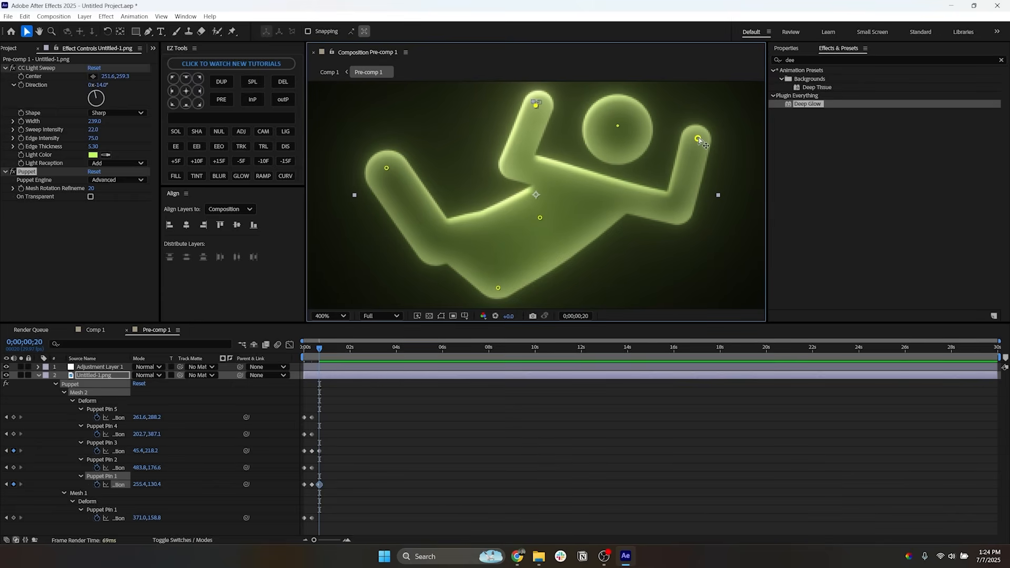
pyautogui.moveTo(699, 139); pyautogui.dragTo(703, 138)
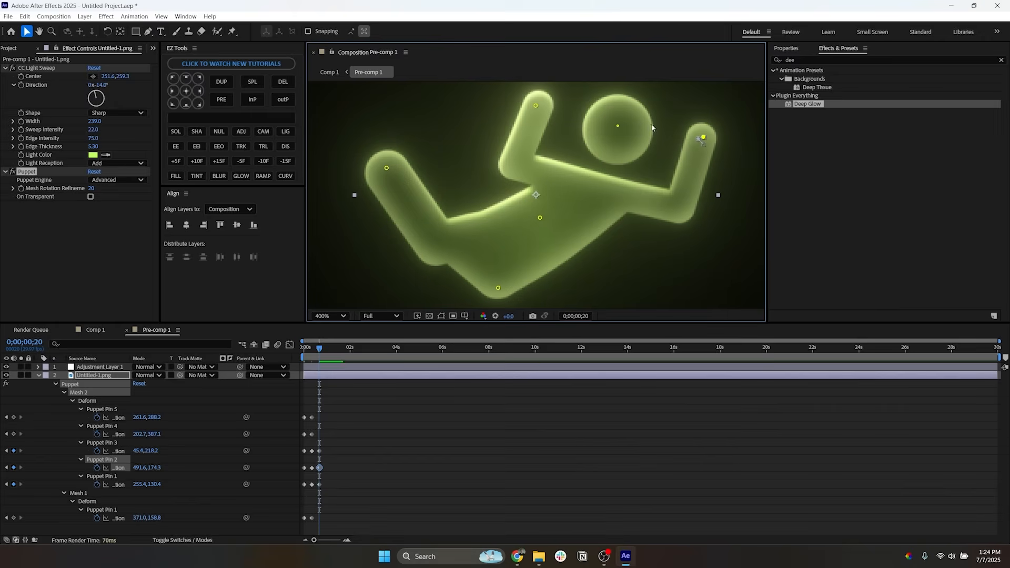
pyautogui.moveTo(617, 126); pyautogui.dragTo(618, 129)
pyautogui.moveTo(540, 217); pyautogui.dragTo(540, 219)
# Step: At 0;00;00;28, nudge both hands, head, foot and hip pins to keyframe the pose, and preview the motion in Comp 1
pyautogui.moveTo(536, 106); pyautogui.dragTo(537, 106)
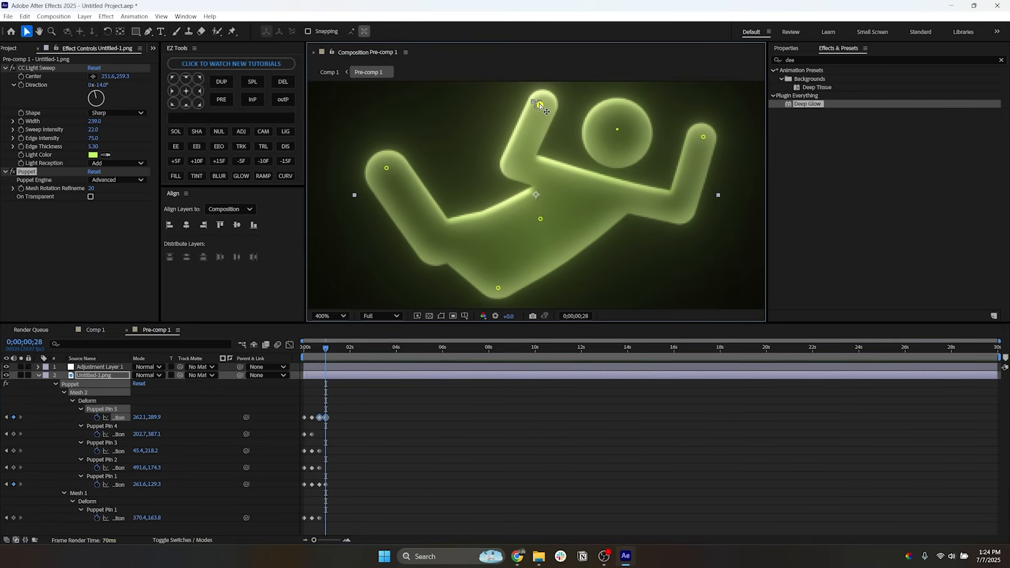
pyautogui.click(539, 104)
pyautogui.moveTo(617, 128); pyautogui.dragTo(613, 128)
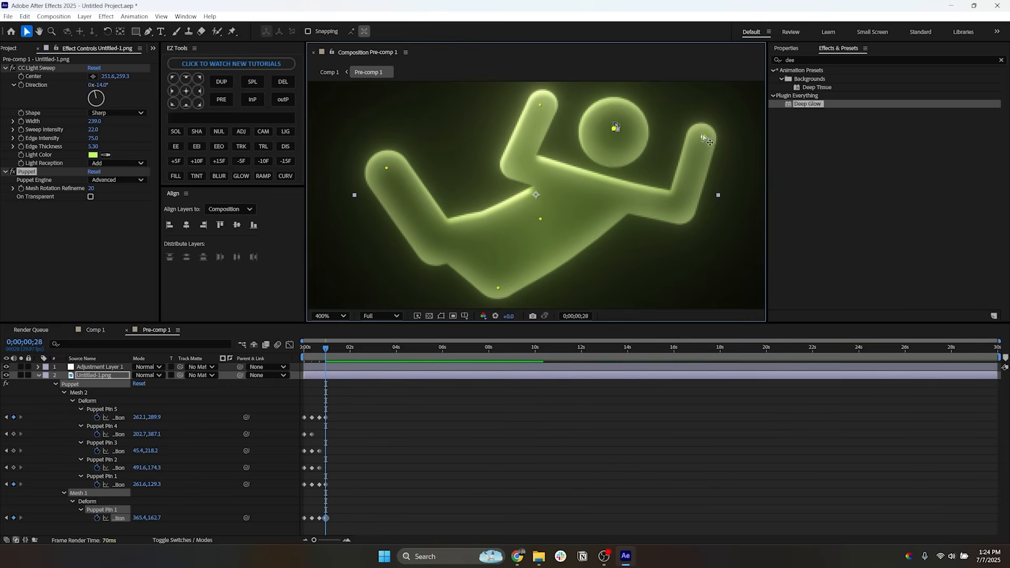
pyautogui.moveTo(702, 138); pyautogui.dragTo(704, 141)
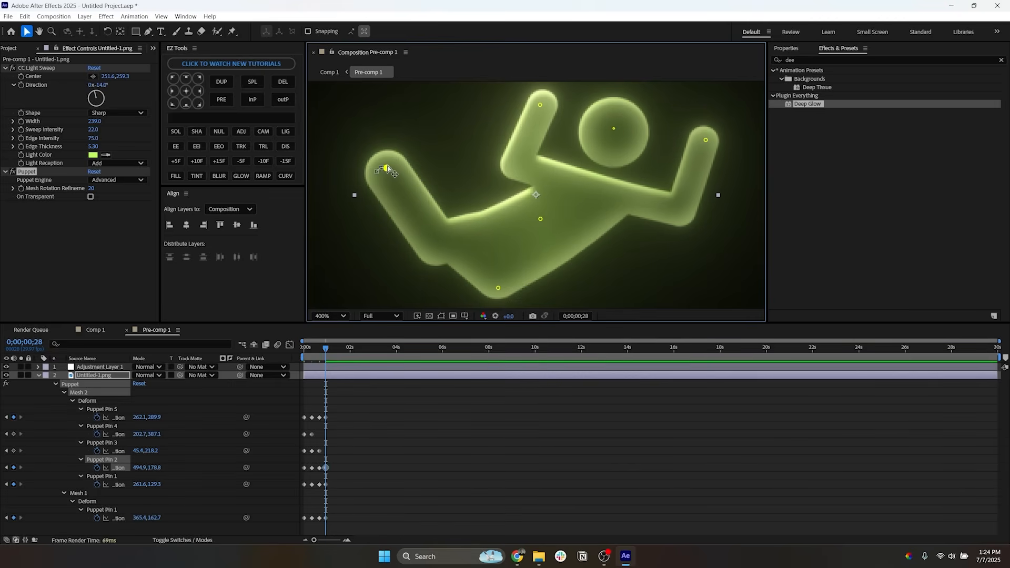
pyautogui.moveTo(386, 168); pyautogui.dragTo(384, 171)
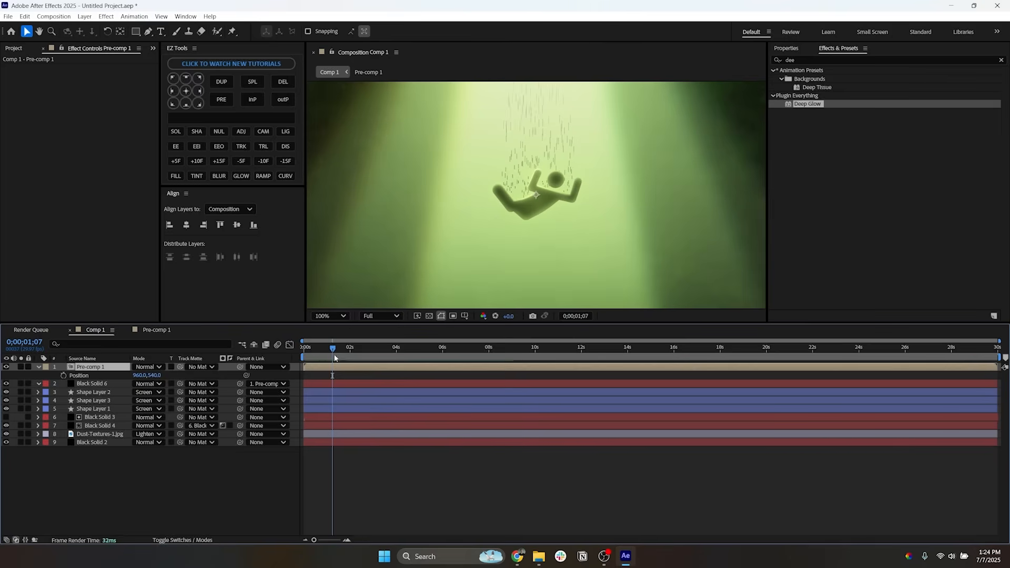
pyautogui.press('space')
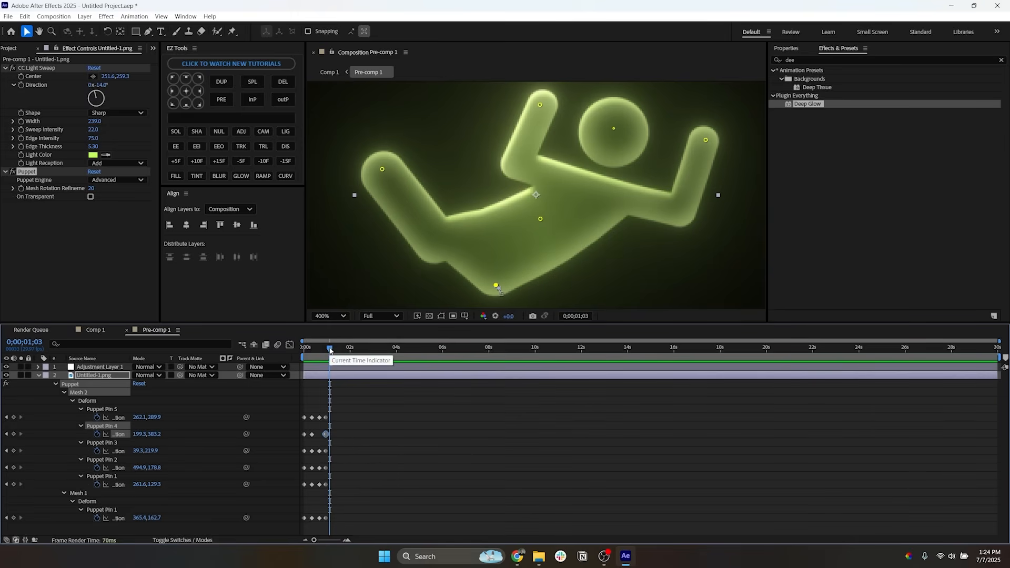
# Step: At 0;00;01;06, nudge the foot, torso, hip, head and both hand pins slightly to keyframe another pose
pyautogui.moveTo(384, 170); pyautogui.dragTo(384, 174)
pyautogui.moveTo(540, 218); pyautogui.dragTo(534, 220)
pyautogui.moveTo(496, 287); pyautogui.dragTo(500, 287)
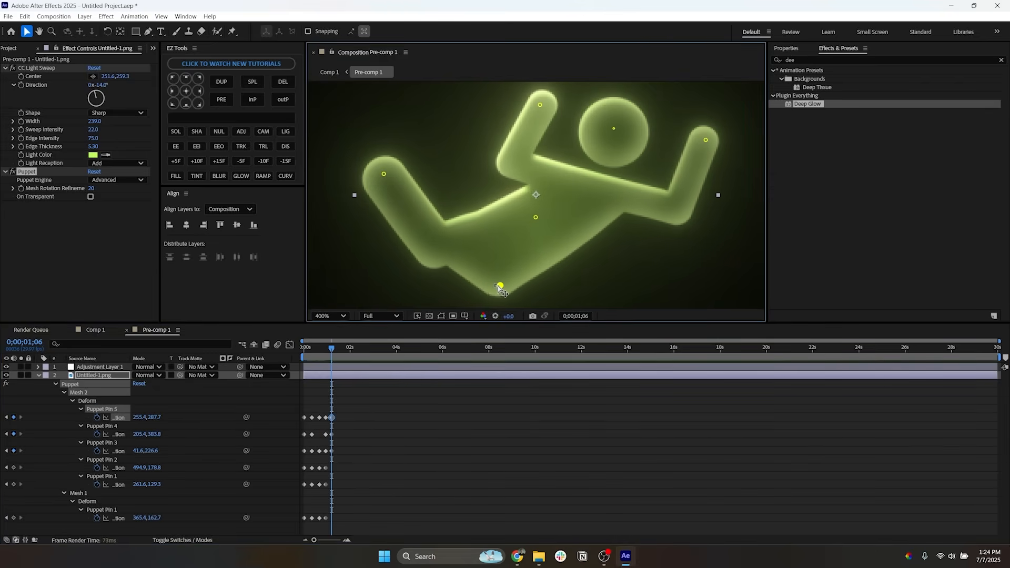
pyautogui.moveTo(613, 128); pyautogui.dragTo(609, 130)
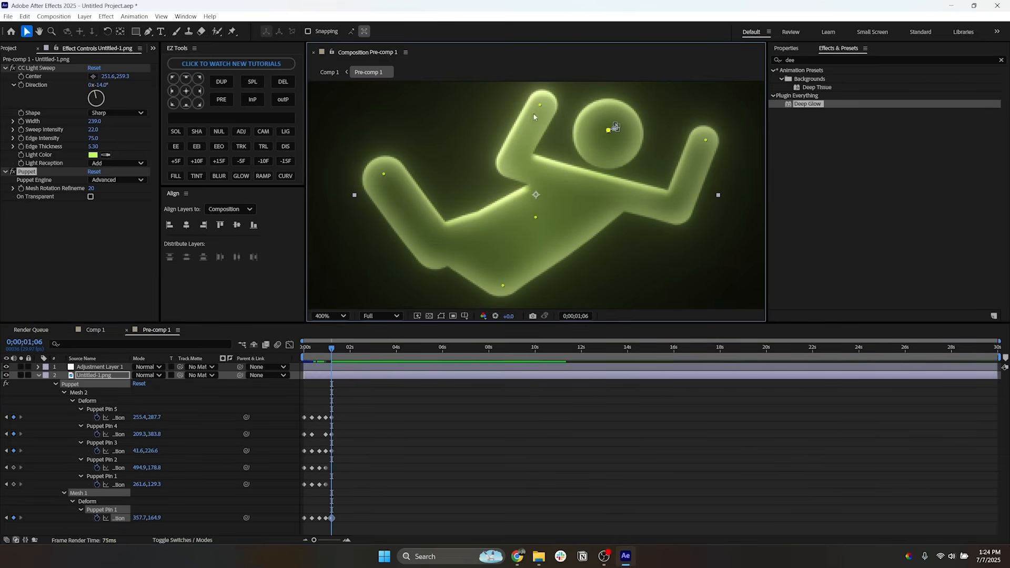
pyautogui.moveTo(539, 105); pyautogui.dragTo(538, 103)
pyautogui.moveTo(705, 140); pyautogui.dragTo(698, 141)
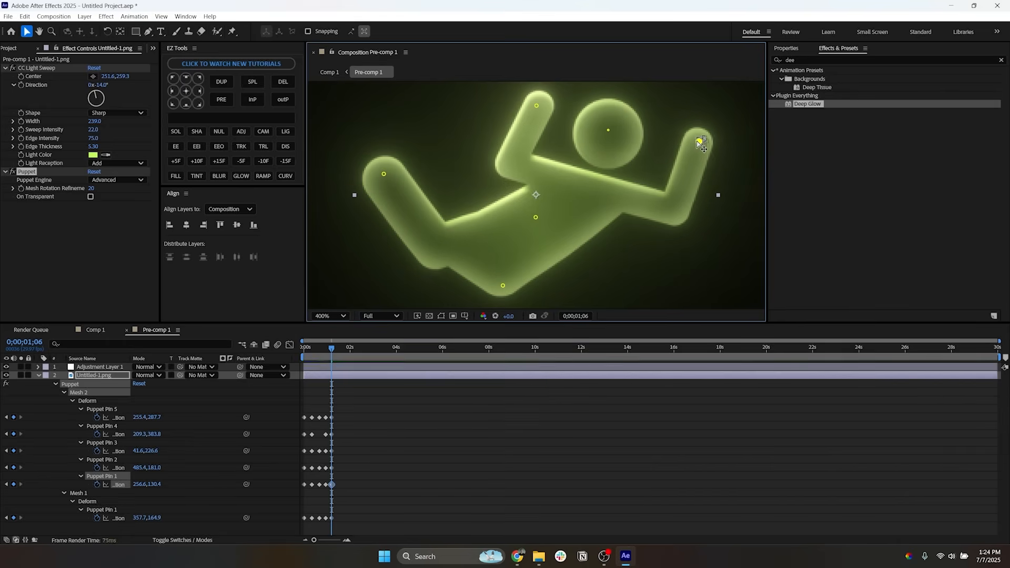
# Step: At 0;00;01;15, keyframe a further pose by nudging both hands, head, torso, hip and foot pins slightly
pyautogui.click(338, 348)
pyautogui.moveTo(537, 106); pyautogui.dragTo(543, 111)
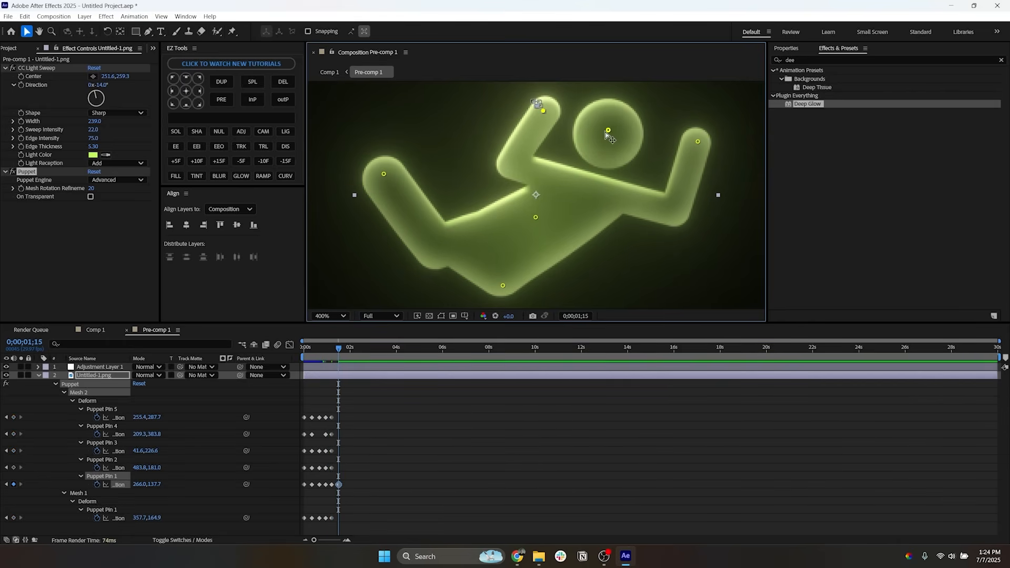
pyautogui.moveTo(608, 130); pyautogui.dragTo(610, 135)
pyautogui.moveTo(698, 142); pyautogui.dragTo(698, 137)
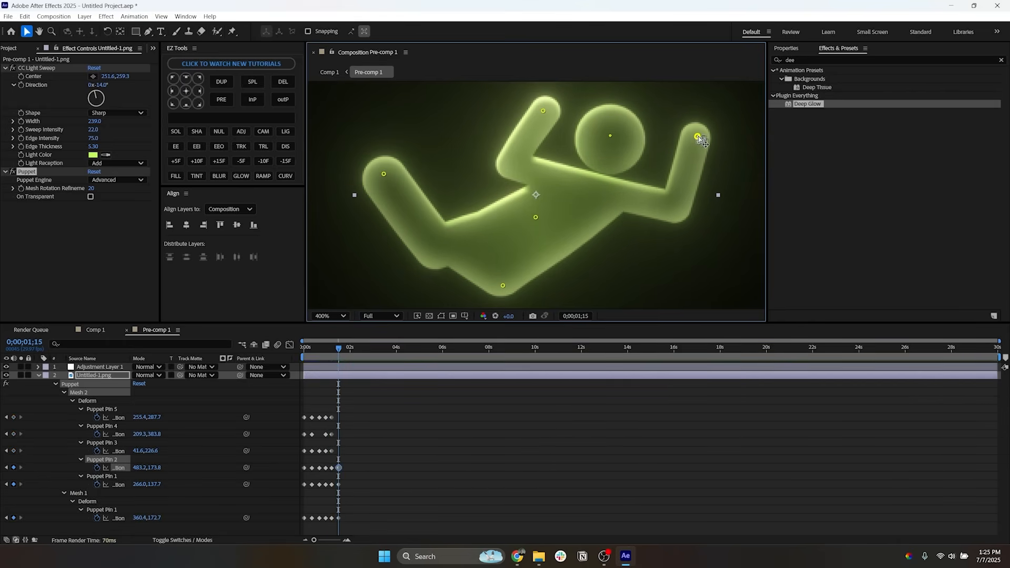
pyautogui.moveTo(536, 218); pyautogui.dragTo(541, 216)
pyautogui.moveTo(502, 286); pyautogui.dragTo(510, 285)
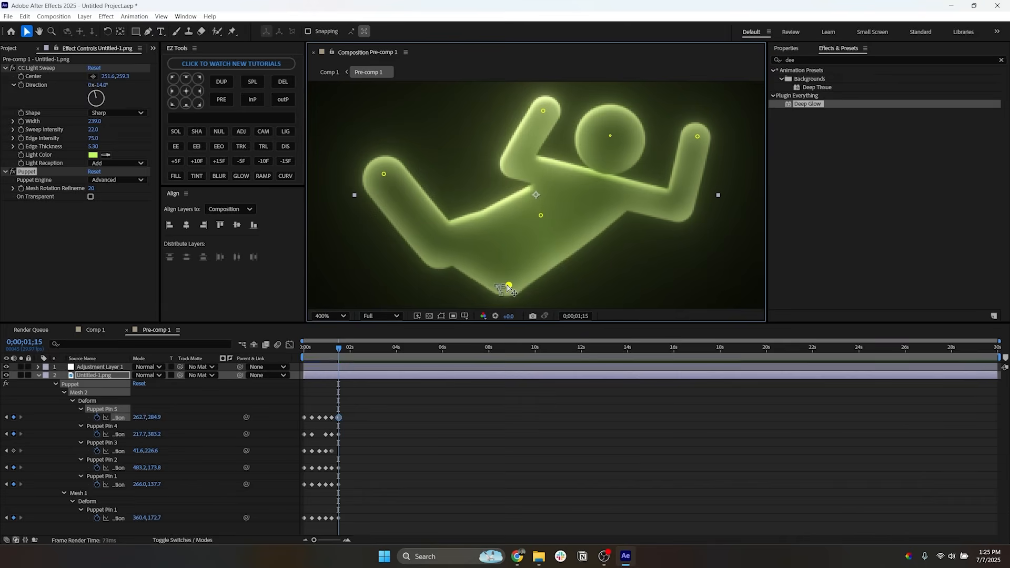
pyautogui.moveTo(384, 173); pyautogui.dragTo(384, 178)
# Step: Copy all Puppet pin keyframes and paste them after the last pose, then repeat with the extended set at 0;00;03;21
pyautogui.moveTo(368, 413); pyautogui.dragTo(268, 543)
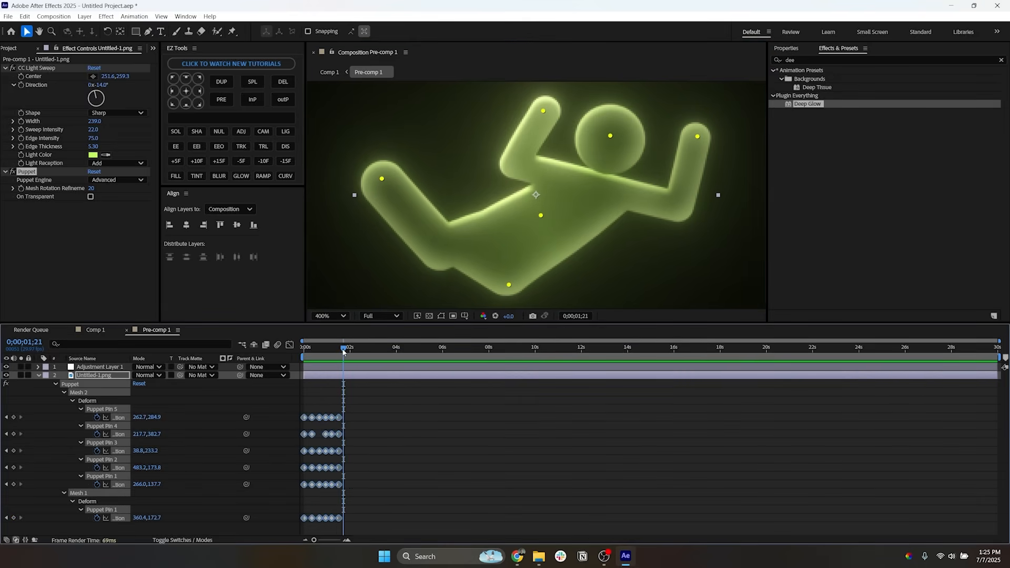
pyautogui.hotkey('ctrl', 'c')
pyautogui.hotkey('ctrl', 'v')
pyautogui.press('space')
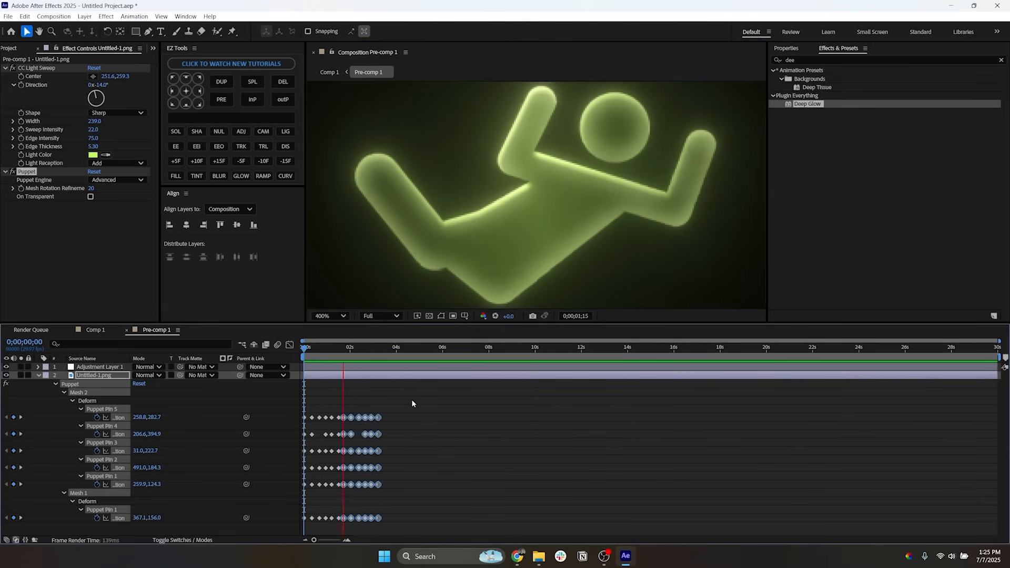
pyautogui.moveTo(399, 412); pyautogui.dragTo(273, 557)
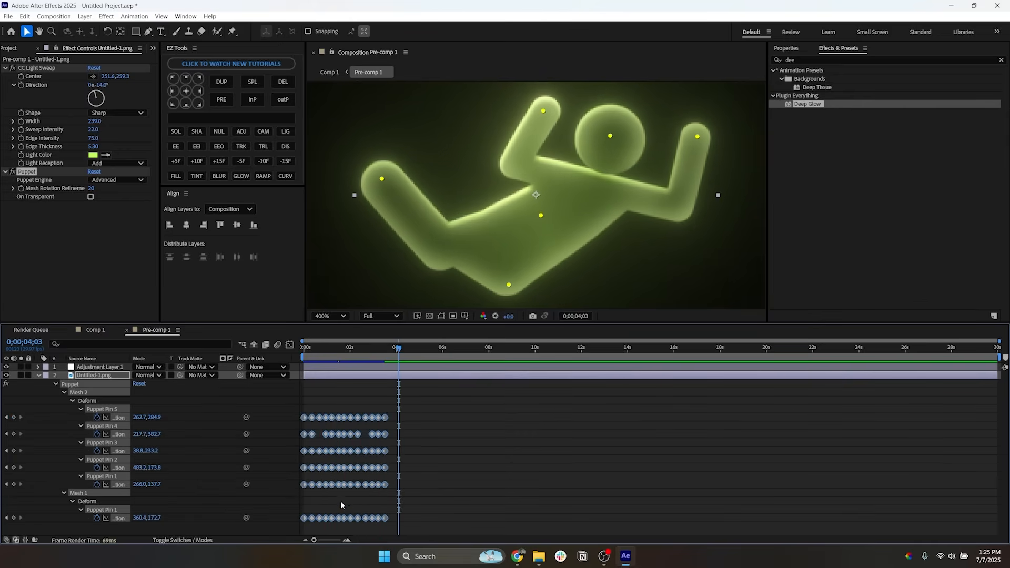
pyautogui.moveTo(392, 351); pyautogui.dragTo(388, 349)
pyautogui.hotkey('ctrl', 'v')
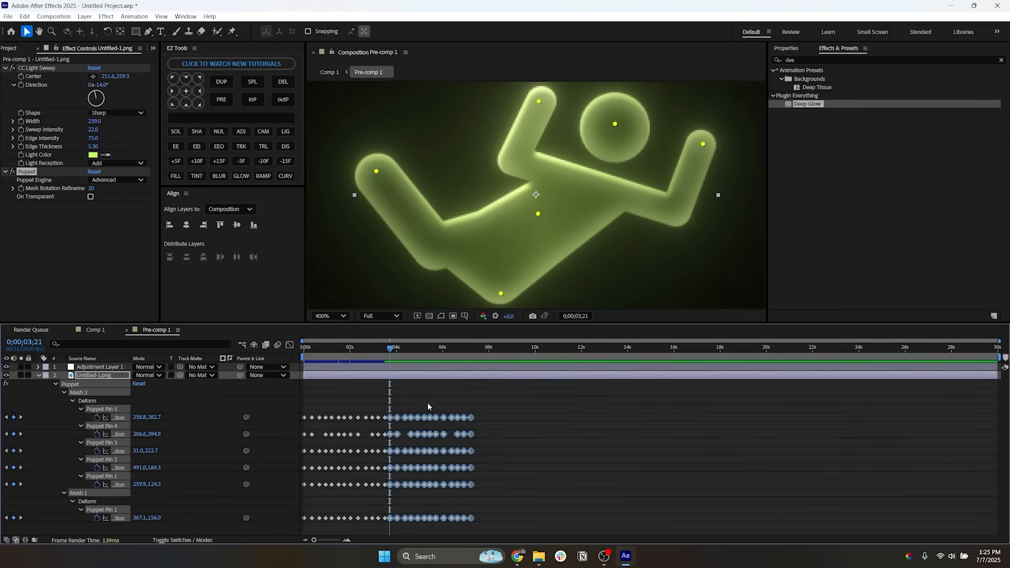
# Step: Paste the growing set of pin keyframes at 0;00;07;13 and again after its end to fill the timeline, and return to Comp 1
pyautogui.moveTo(508, 406); pyautogui.dragTo(295, 532)
pyautogui.click(476, 353)
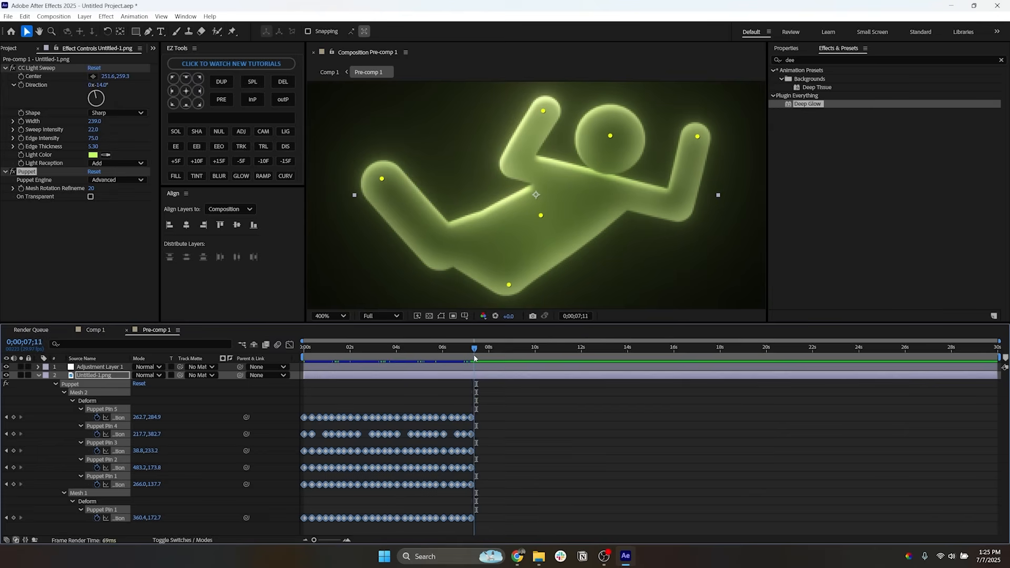
pyautogui.hotkey('ctrl', 'v')
pyautogui.moveTo(645, 405); pyautogui.dragTo(238, 553)
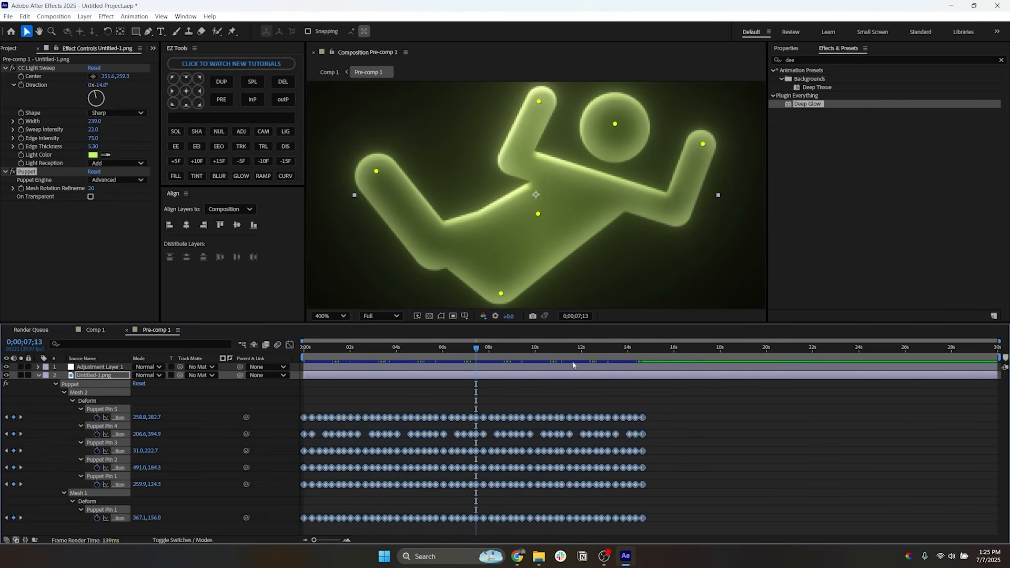
pyautogui.click(647, 350)
pyautogui.hotkey('ctrl', 'v')
pyautogui.press('space')
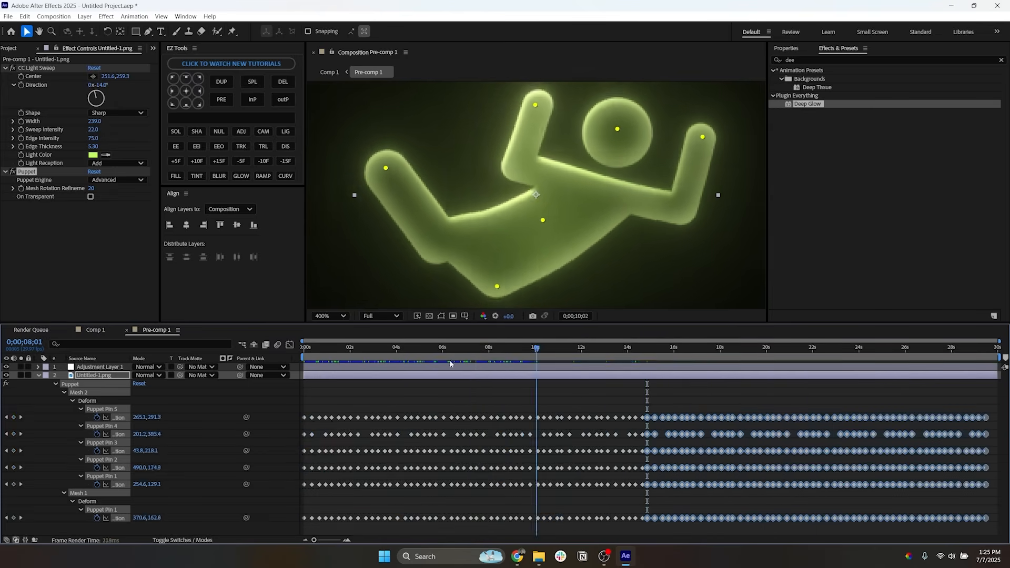
pyautogui.click(102, 330)
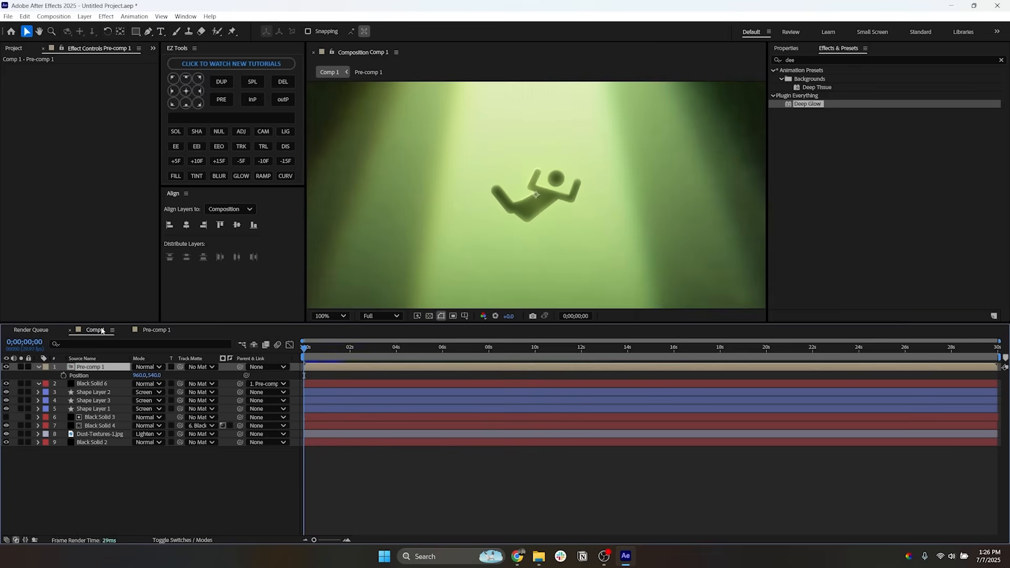
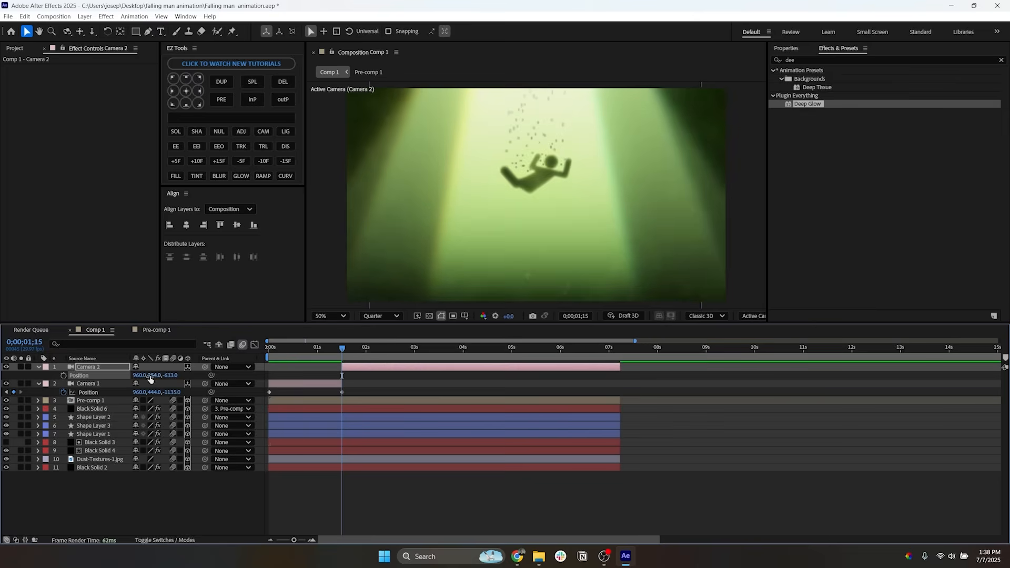
# Step: Keyframe Camera 2's Position at 960, 231, -582 at 0;00;01;15 and set its Y position to 859 at 0;00;07;06
pyautogui.moveTo(150, 376)
pyautogui.mouseDown()
pyautogui.moveTo(120, 377)
pyautogui.moveTo(138, 377)
pyautogui.mouseUp()
pyautogui.moveTo(169, 376); pyautogui.dragTo(196, 376)
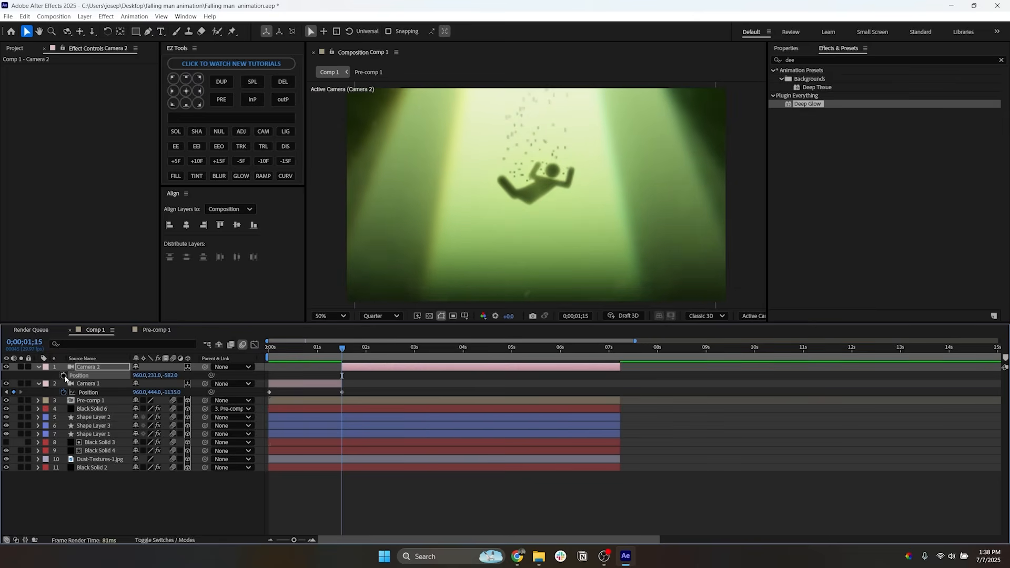
pyautogui.moveTo(342, 351); pyautogui.dragTo(606, 363)
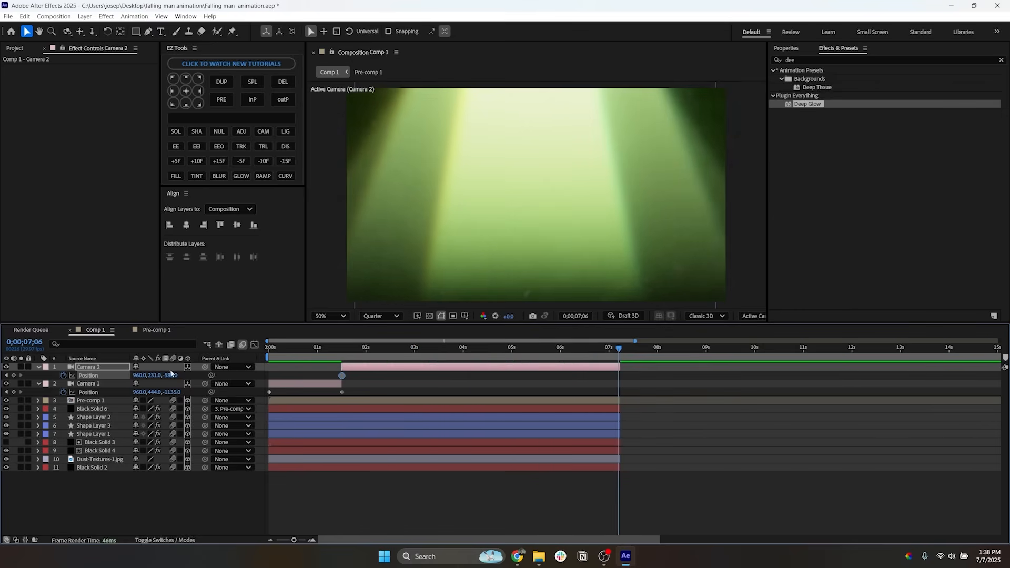
pyautogui.moveTo(155, 375); pyautogui.dragTo(462, 376)
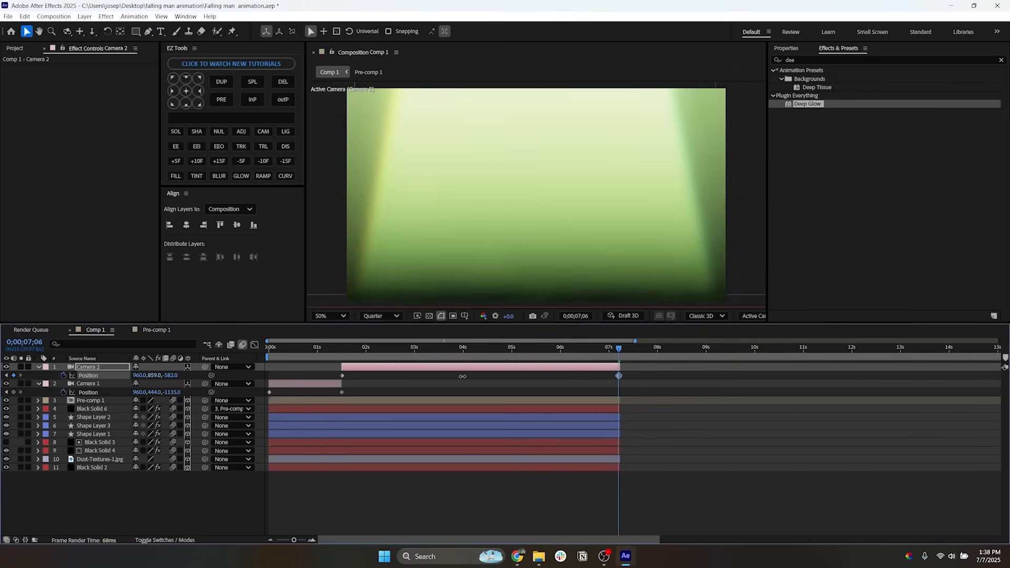
# Step: Pull down the speed of Camera 2's first Position keyframe in the speed graph
pyautogui.click(255, 347)
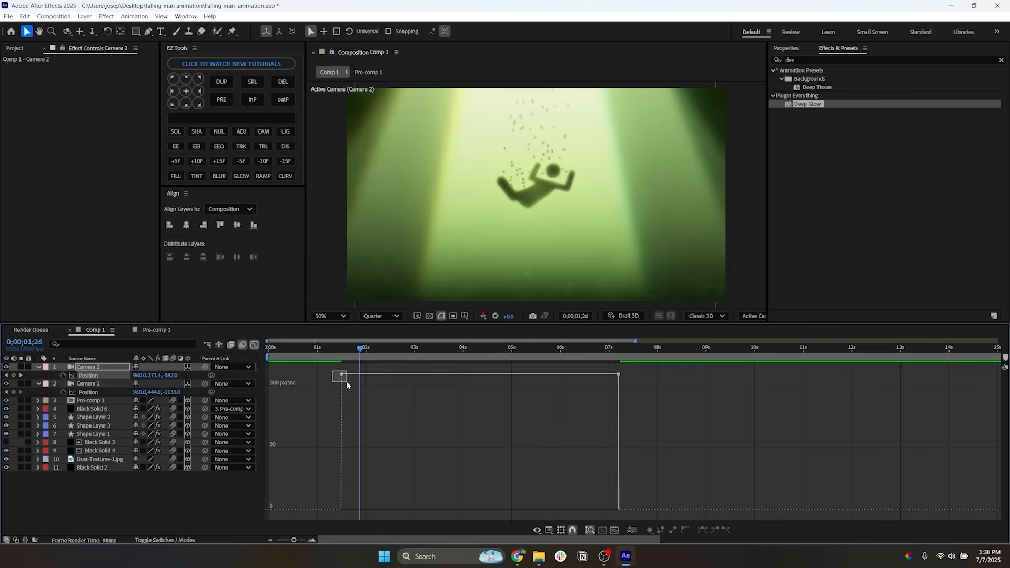
pyautogui.moveTo(347, 382); pyautogui.dragTo(347, 513)
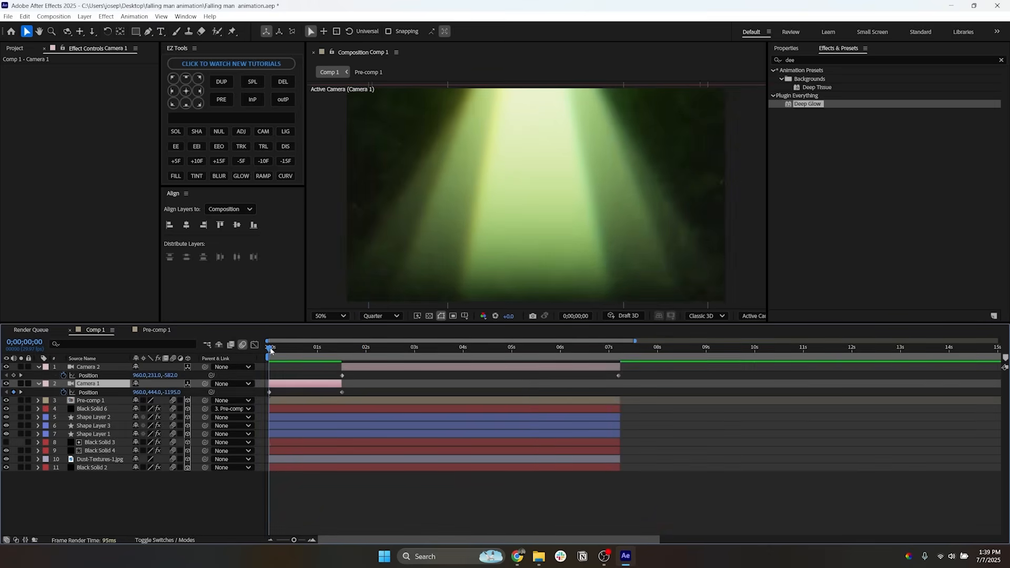
# Step: Show Camera 1's Position speed graph and bring the speed at its last keyframe down to zero
pyautogui.moveTo(270, 350); pyautogui.dragTo(311, 352)
pyautogui.click(253, 345)
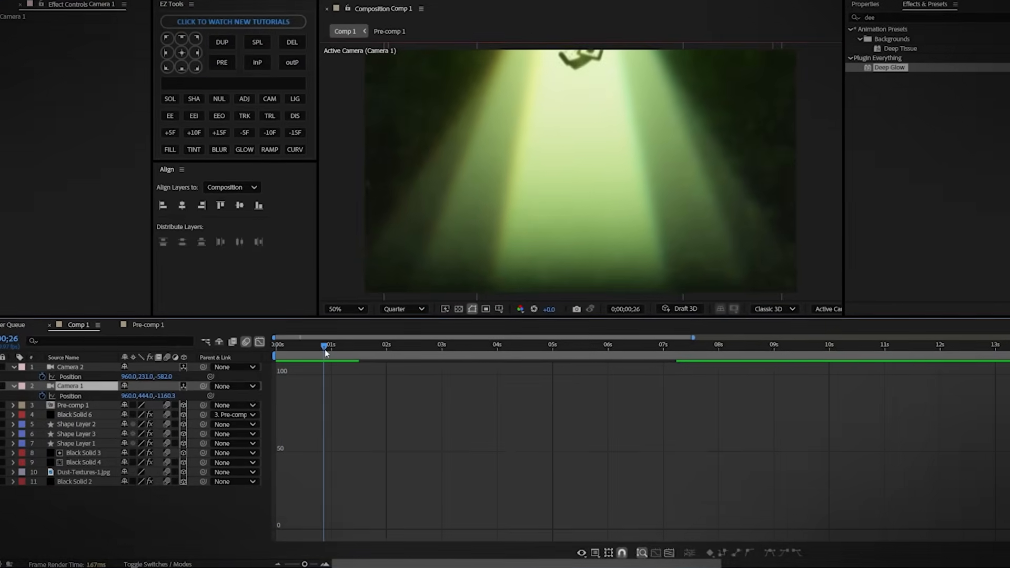
pyautogui.click(85, 405)
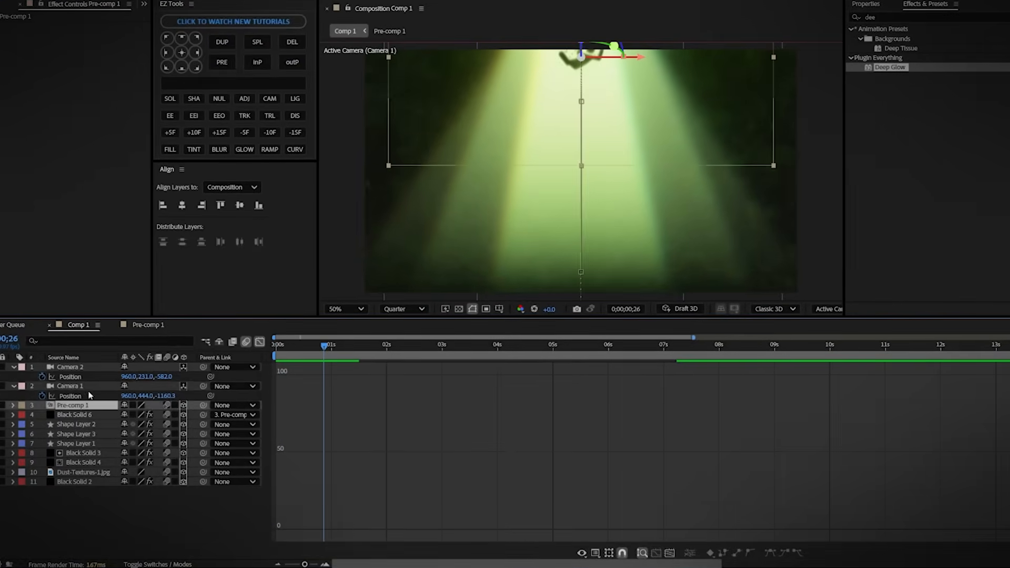
pyautogui.click(86, 387)
pyautogui.click(99, 395)
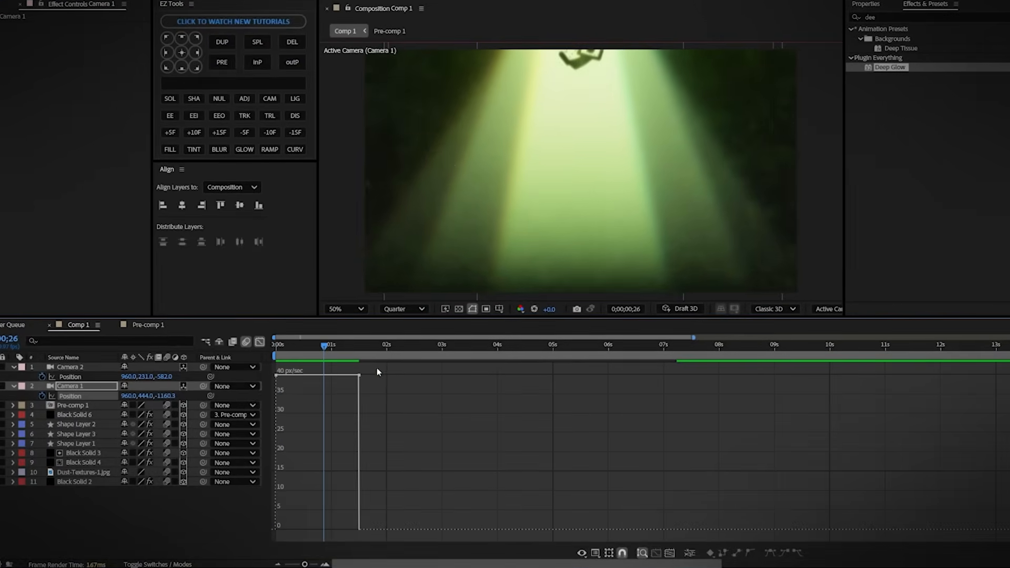
pyautogui.moveTo(352, 375); pyautogui.dragTo(329, 528)
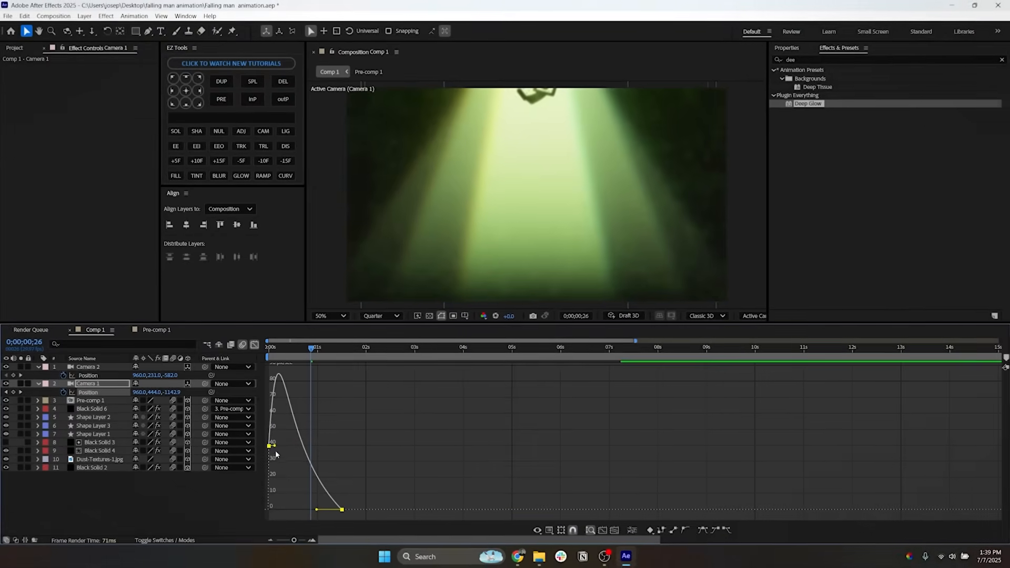
# Step: Ease the first Position keyframe of Camera 1 in the speed graph, and preview the camera move from the start
pyautogui.click(275, 455)
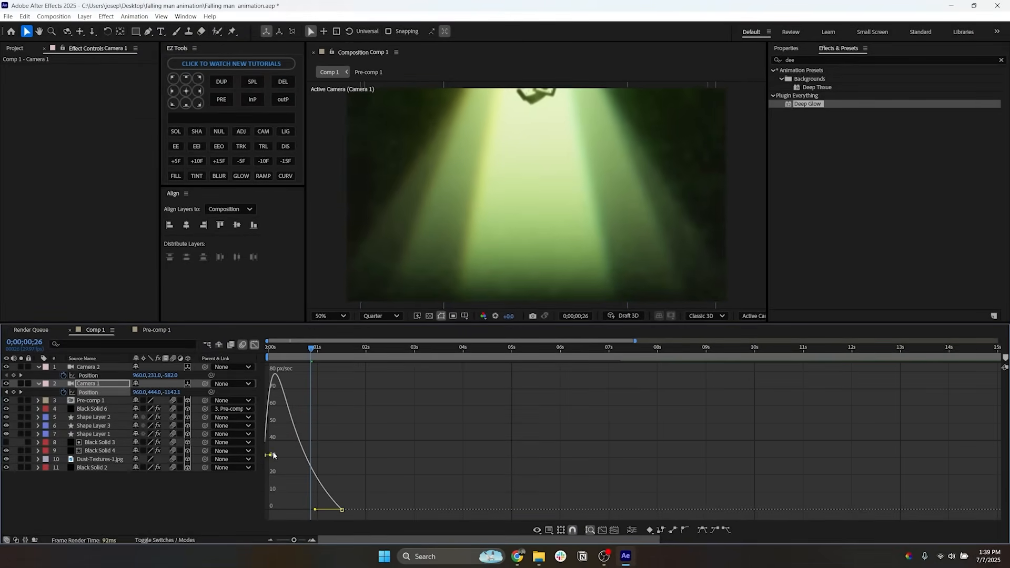
pyautogui.click(269, 446)
pyautogui.moveTo(281, 446); pyautogui.dragTo(308, 507)
pyautogui.moveTo(282, 347); pyautogui.dragTo(268, 354)
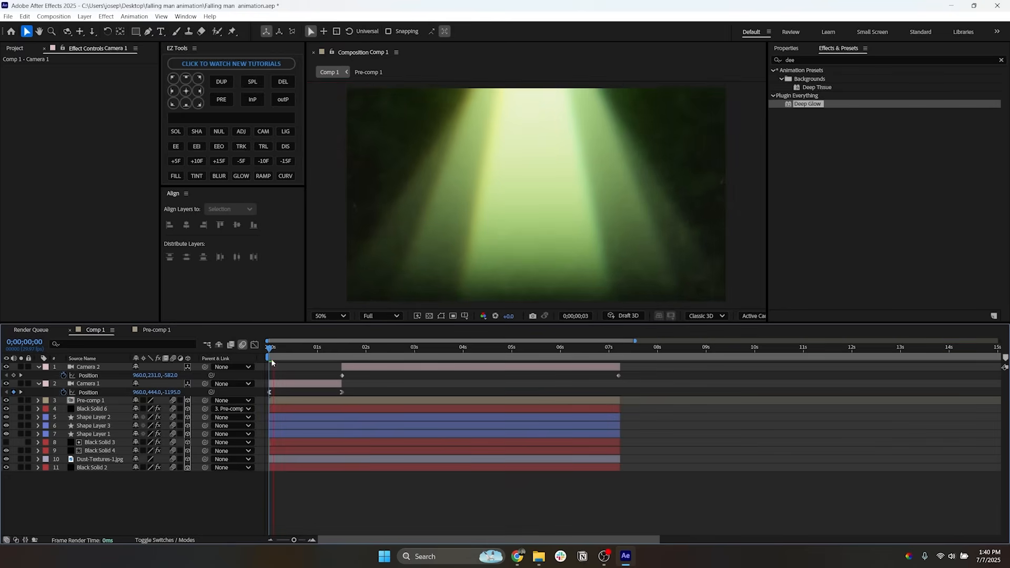
pyautogui.moveTo(270, 352); pyautogui.dragTo(318, 354)
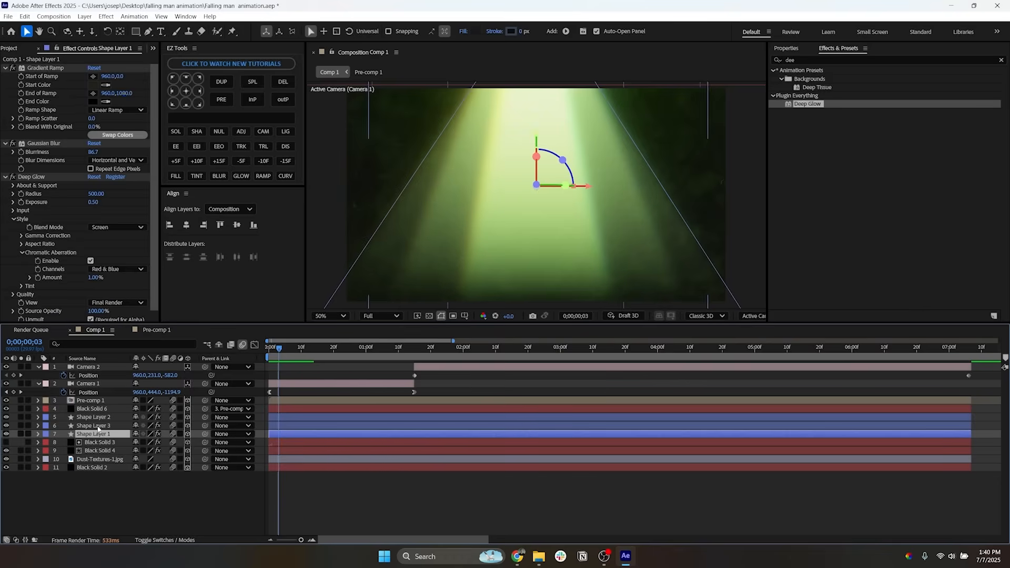
# Step: Keyframe Shape Layer 2's Opacity at 0% on frame 0, 29% on frame 2 and 78% on frame 3
pyautogui.click(95, 417)
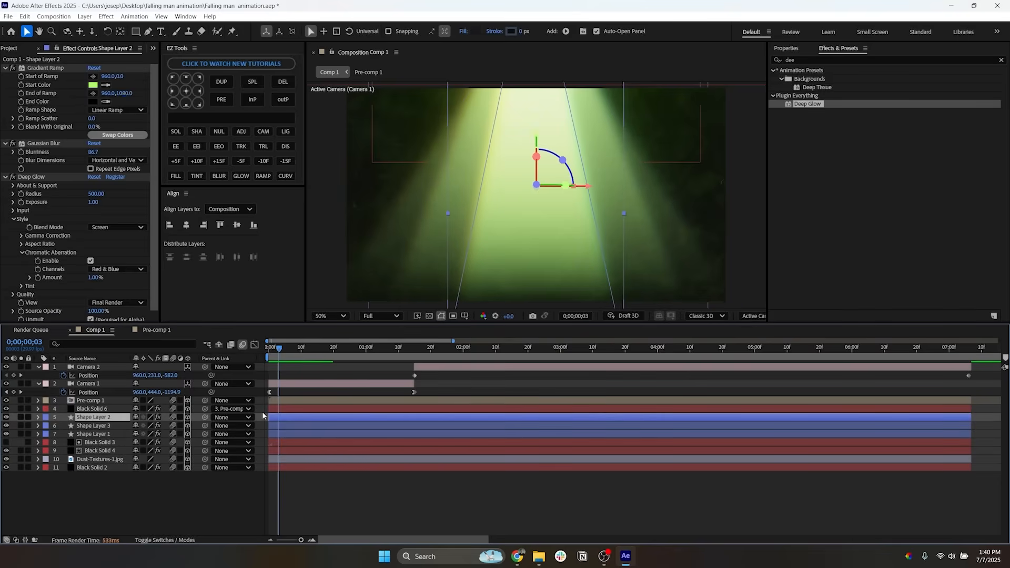
pyautogui.press('t')
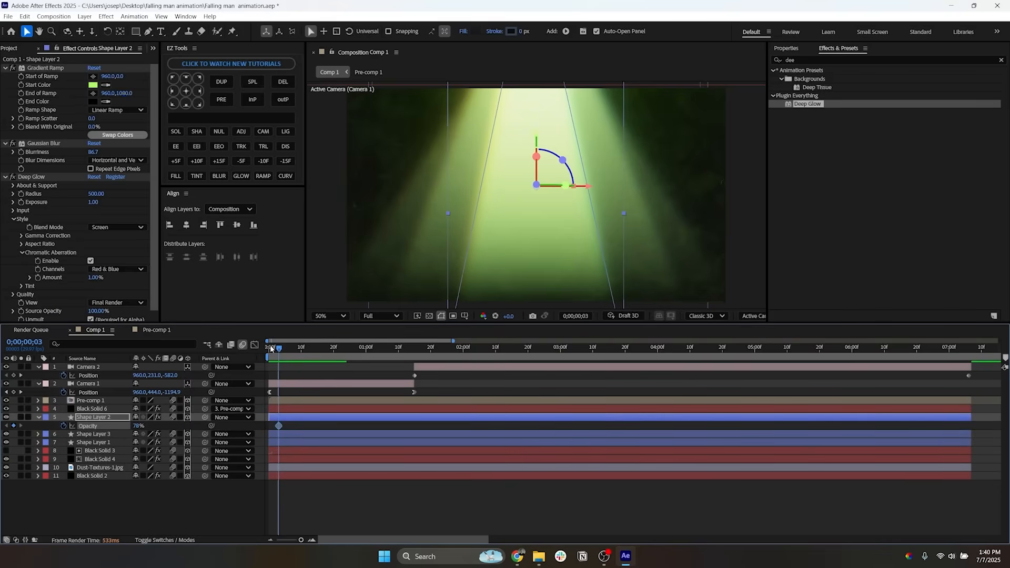
pyautogui.click(271, 348)
pyautogui.moveTo(271, 349); pyautogui.dragTo(268, 348)
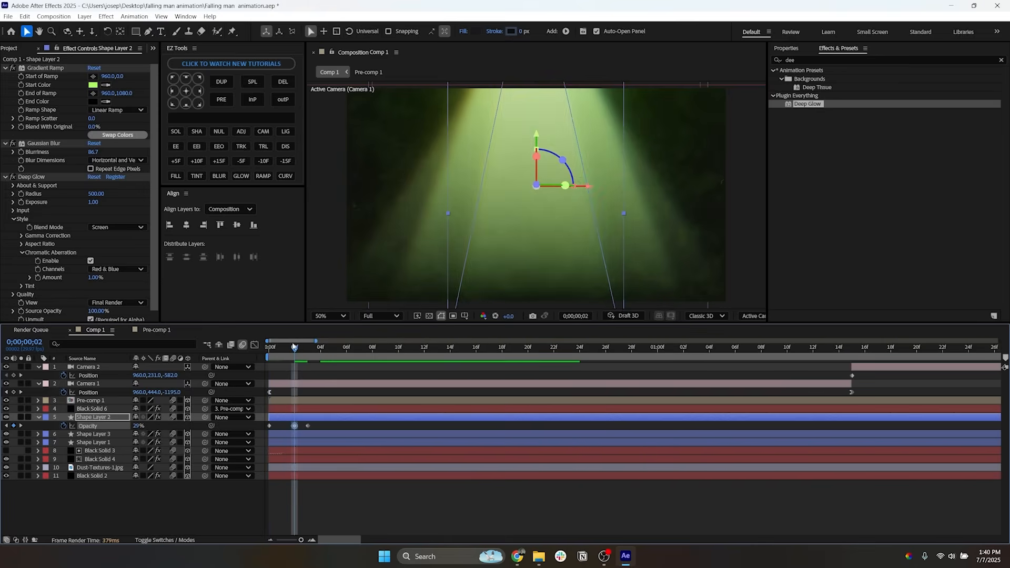
# Step: Extend Shape Layer 2's opacity flicker with 0% at frame 5, further keyframes at frames 7 and 9, and 78% at frame 11
pyautogui.moveTo(294, 347); pyautogui.dragTo(335, 356)
pyautogui.moveTo(138, 426); pyautogui.dragTo(93, 427)
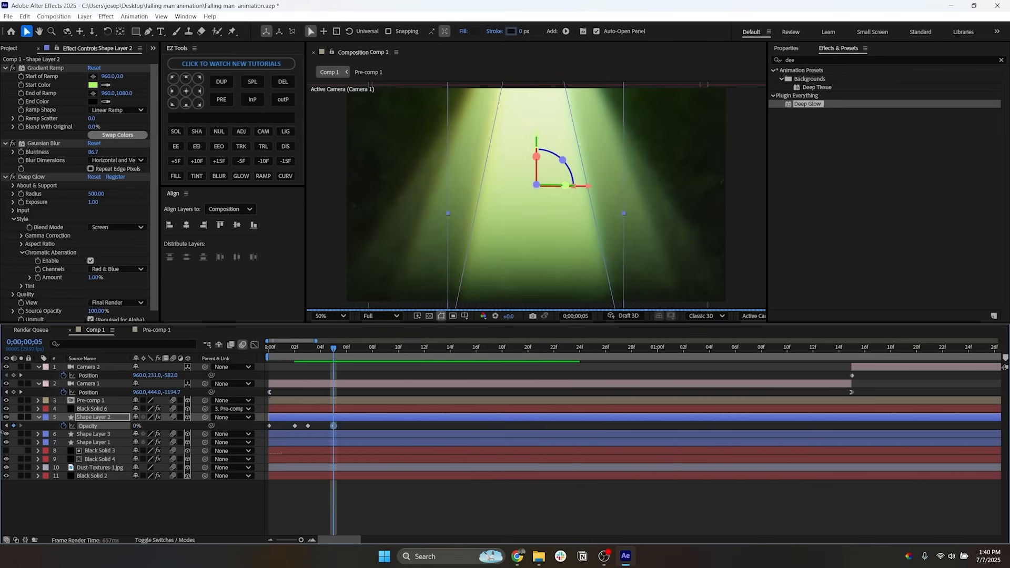
pyautogui.moveTo(337, 356); pyautogui.dragTo(409, 355)
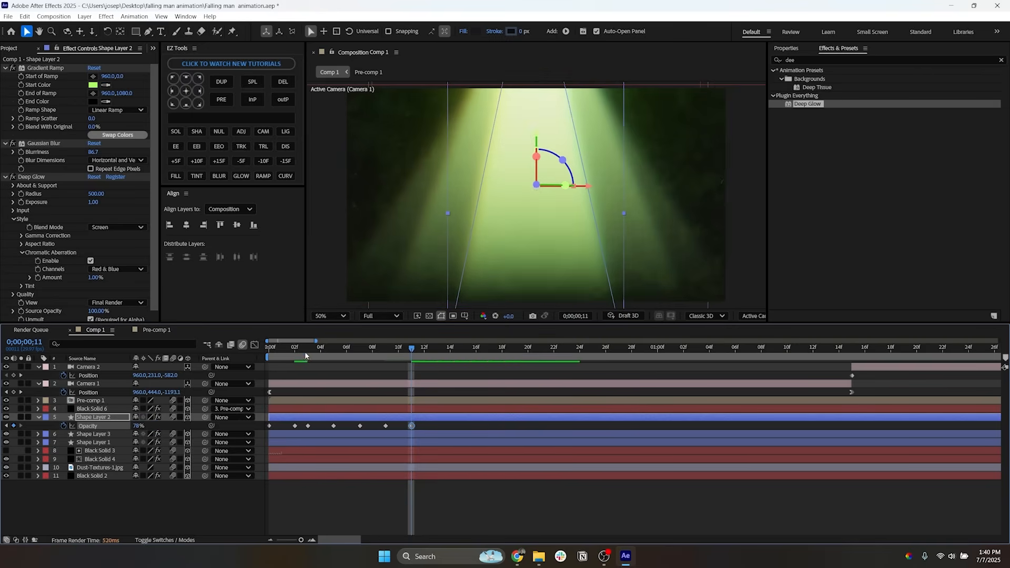
# Step: Copy Shape Layer 2's Opacity keyframes to Shape Layer 3 and Shape Layer 1, and shift the copies one frame later
pyautogui.click(270, 349)
pyautogui.moveTo(425, 423); pyautogui.dragTo(267, 428)
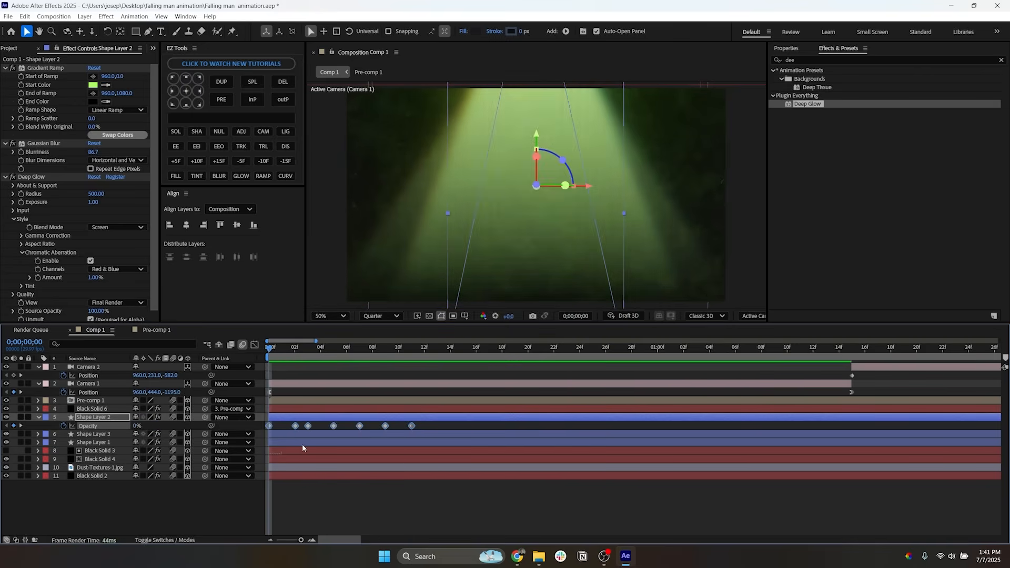
pyautogui.click(298, 435)
pyautogui.keyDown('ctrl'); pyautogui.click(295, 442); pyautogui.keyUp('ctrl')
pyautogui.hotkey('ctrl', 'v')
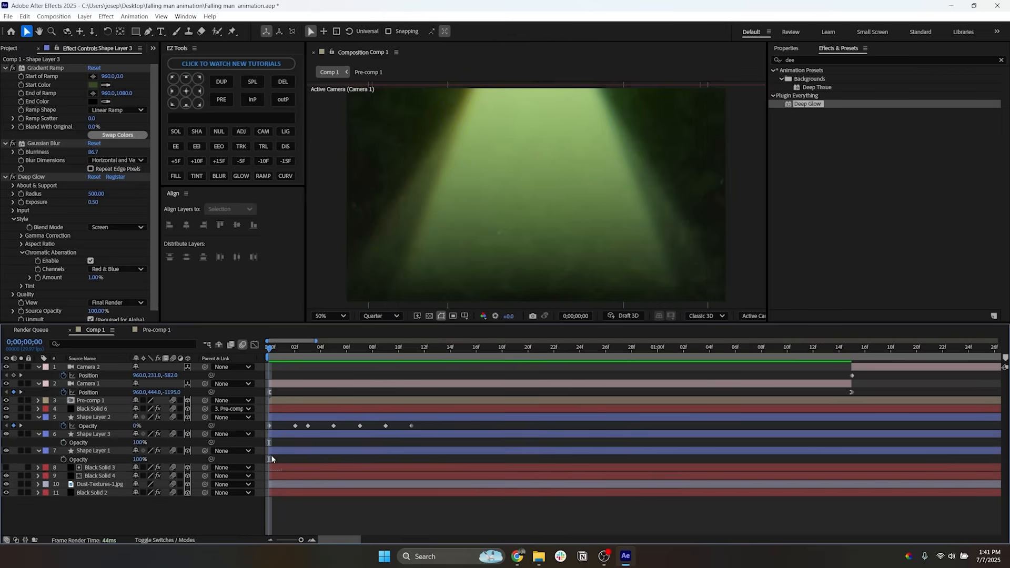
pyautogui.moveTo(296, 445); pyautogui.dragTo(304, 445)
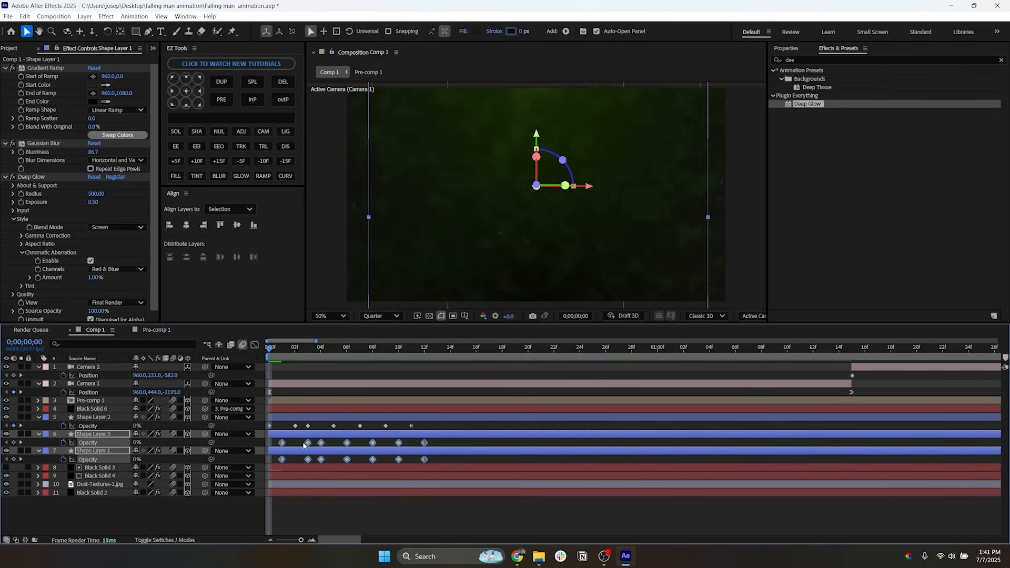
# Step: Shift Shape Layer 1's Opacity keyframes one more frame later so they begin at frame 2
pyautogui.moveTo(445, 457); pyautogui.dragTo(280, 462)
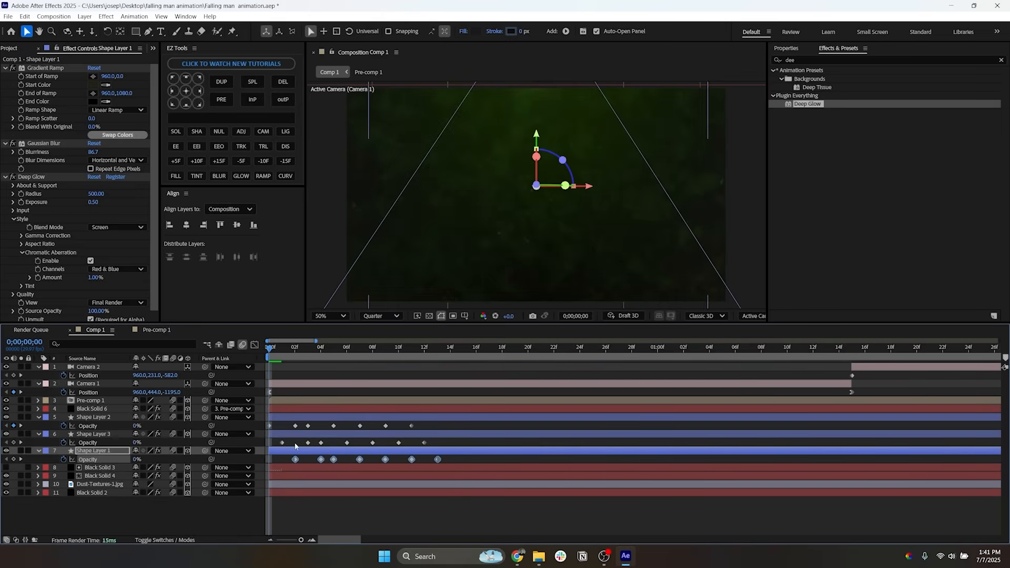
pyautogui.click(296, 446)
# Step: Add a black solid to Comp 1 and draw a large circular mask on it, extending well beyond the frame
pyautogui.rightClick(141, 481)
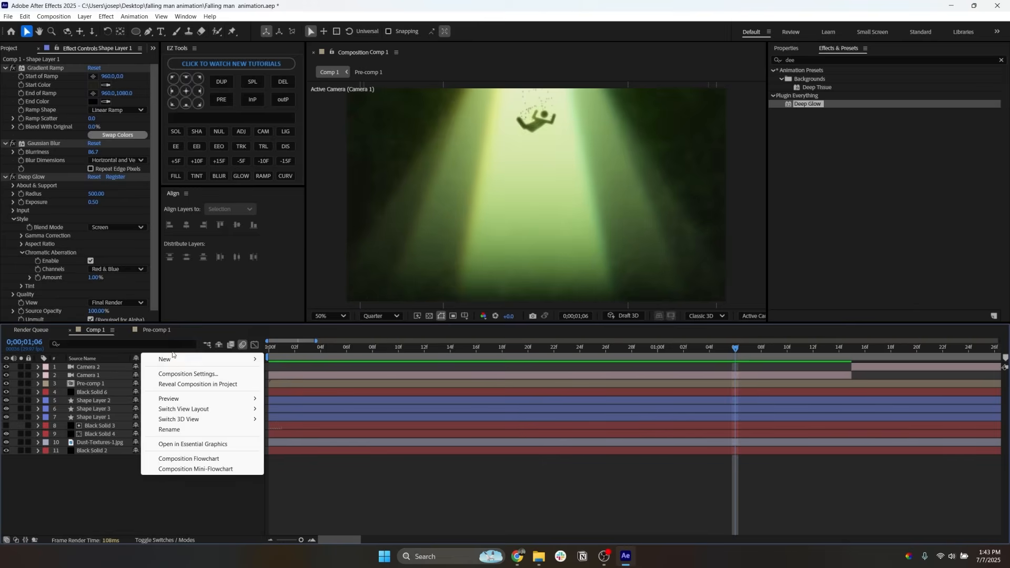
pyautogui.moveTo(174, 356)
pyautogui.click(288, 386)
pyautogui.click(570, 370)
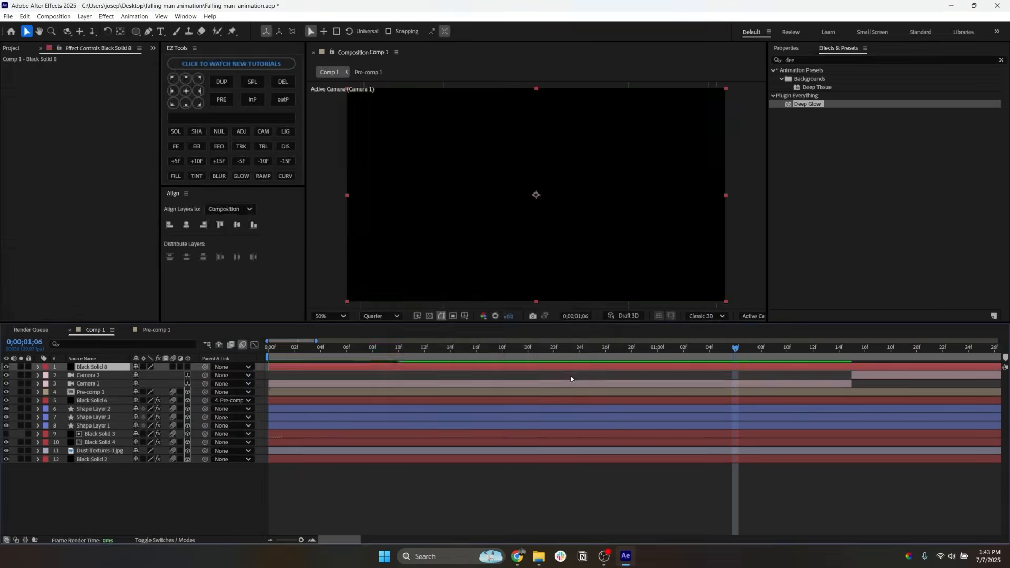
pyautogui.press('q')
pyautogui.moveTo(347, 188); pyautogui.dragTo(1000, 542)
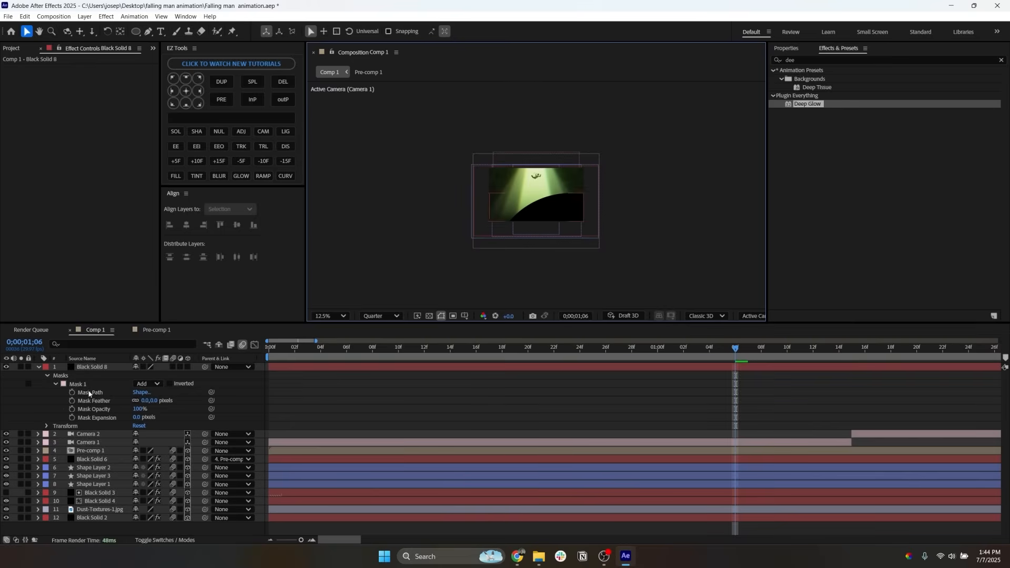
# Step: Centre Mask 1 of Black Solid 8 horizontally over the lower part of the frame and invert it
pyautogui.click(90, 392)
pyautogui.moveTo(571, 194); pyautogui.dragTo(537, 207)
pyautogui.scroll(1, 538, 207)
pyautogui.click(170, 384)
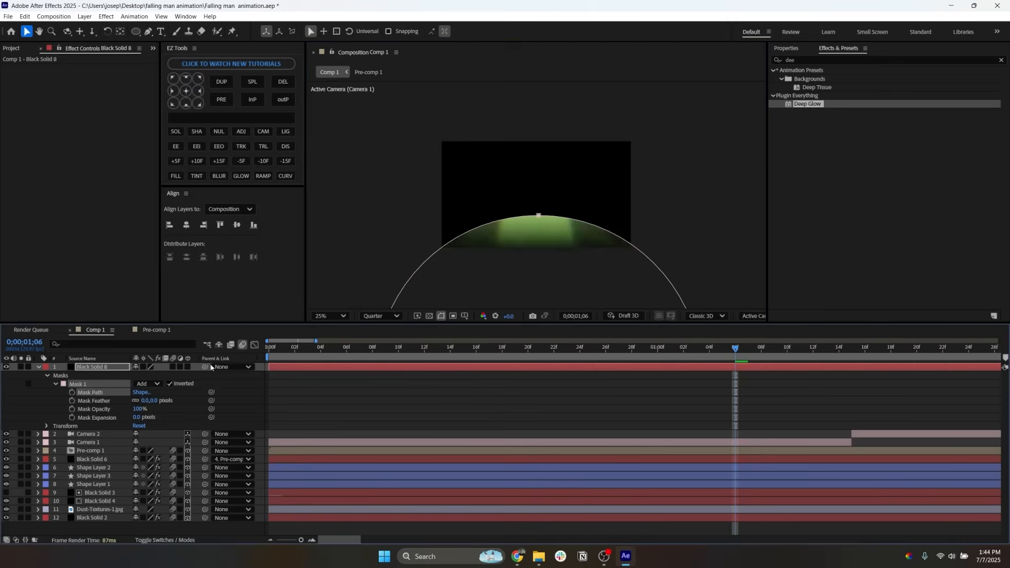
# Step: Keyframe Black Solid 8's Mask Path from below the frame at frame 0 to covering the frame at frame 14
pyautogui.scroll(-2, 516, 200)
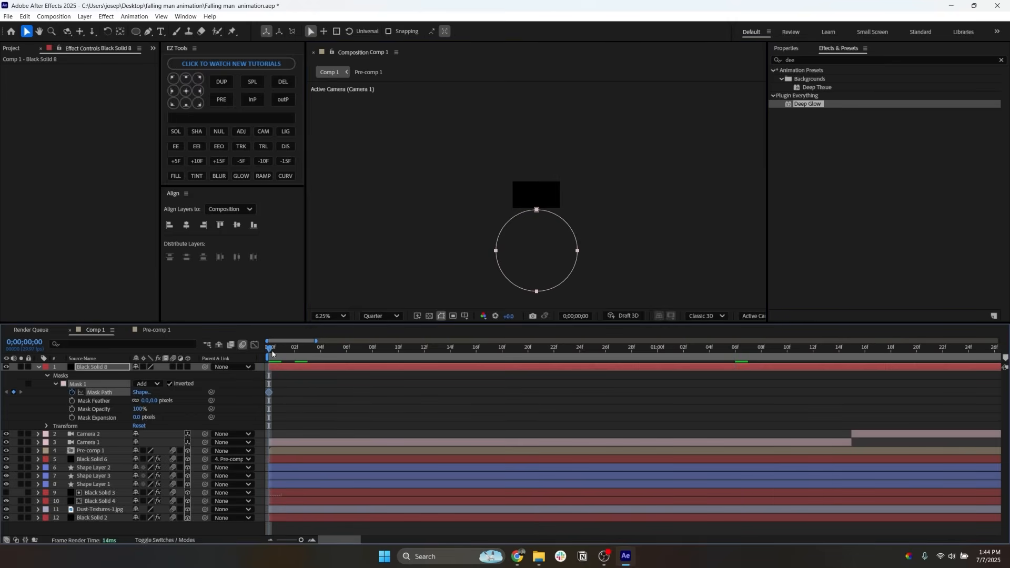
pyautogui.scroll(-5, 272, 353)
pyautogui.click(291, 352)
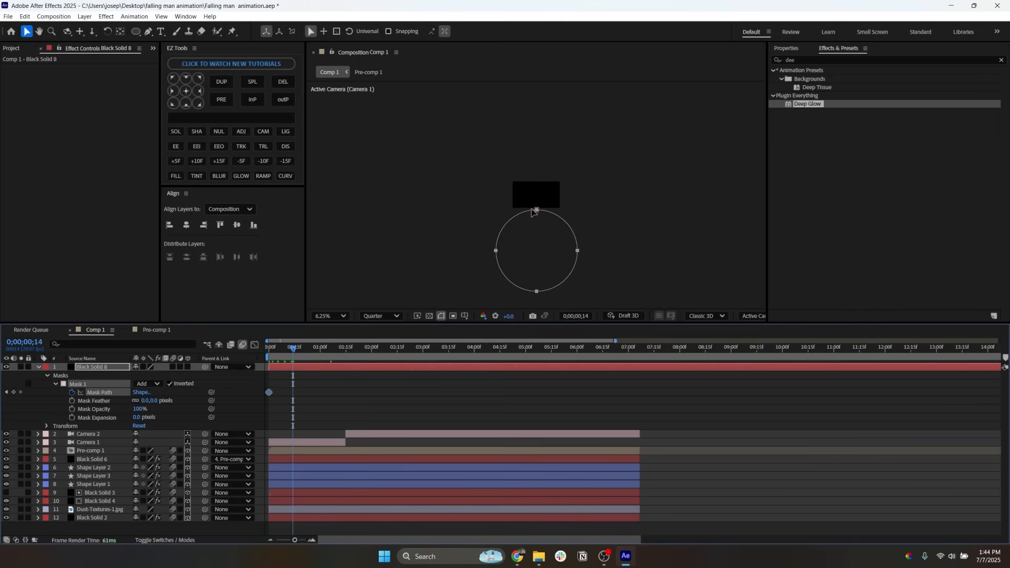
pyautogui.moveTo(533, 212); pyautogui.dragTo(537, 156)
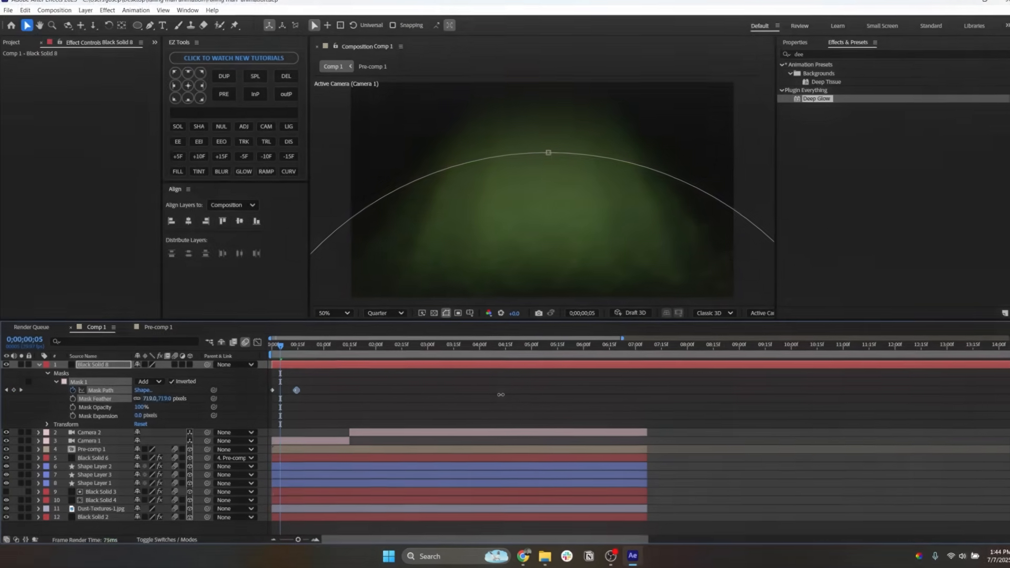
# Step: Feather Black Solid 8's mask by about 734 pixels, ease its Mask Path keyframes in the speed graph, and preview the reveal
pyautogui.moveTo(364, 350); pyautogui.dragTo(293, 379)
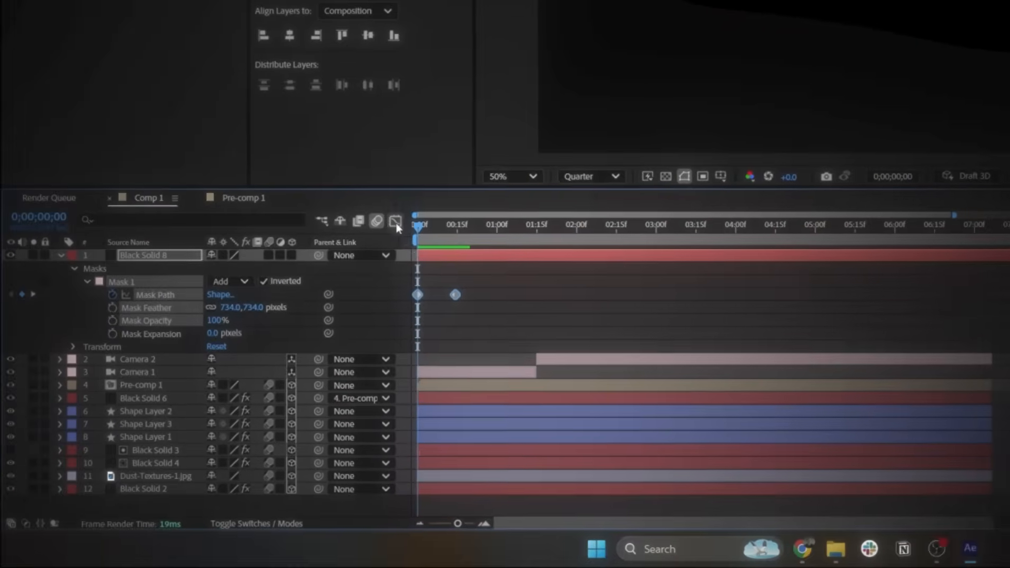
pyautogui.click(302, 303)
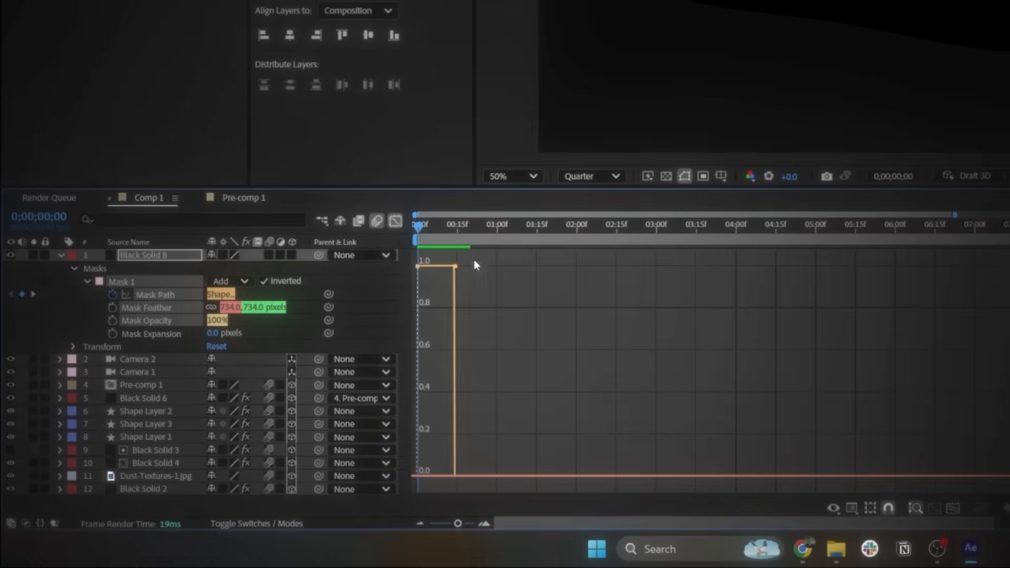
pyautogui.click(347, 338)
pyautogui.moveTo(451, 265); pyautogui.dragTo(410, 473)
pyautogui.click(573, 424)
pyautogui.press('space')
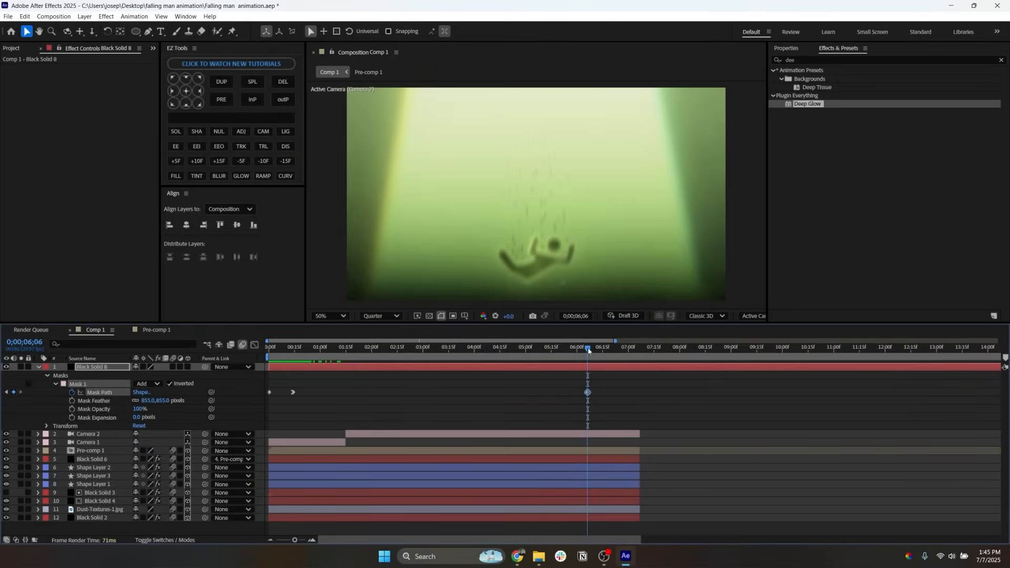
# Step: Keyframe Black Solid 8's Mask Path above the frame at 0;00;06;20 and ease this closing move in the speed graph
pyautogui.moveTo(588, 351); pyautogui.dragTo(607, 352)
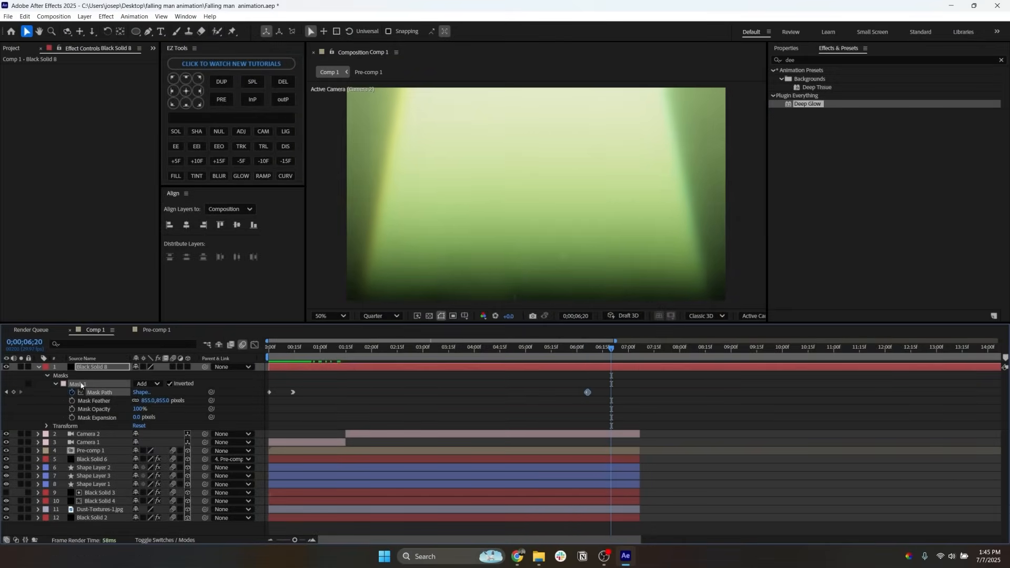
pyautogui.scroll(-3, 540, 191)
pyautogui.moveTo(538, 113); pyautogui.dragTo(539, 4)
pyautogui.scroll(-1, 548, 125)
pyautogui.moveTo(534, 106); pyautogui.dragTo(533, 93)
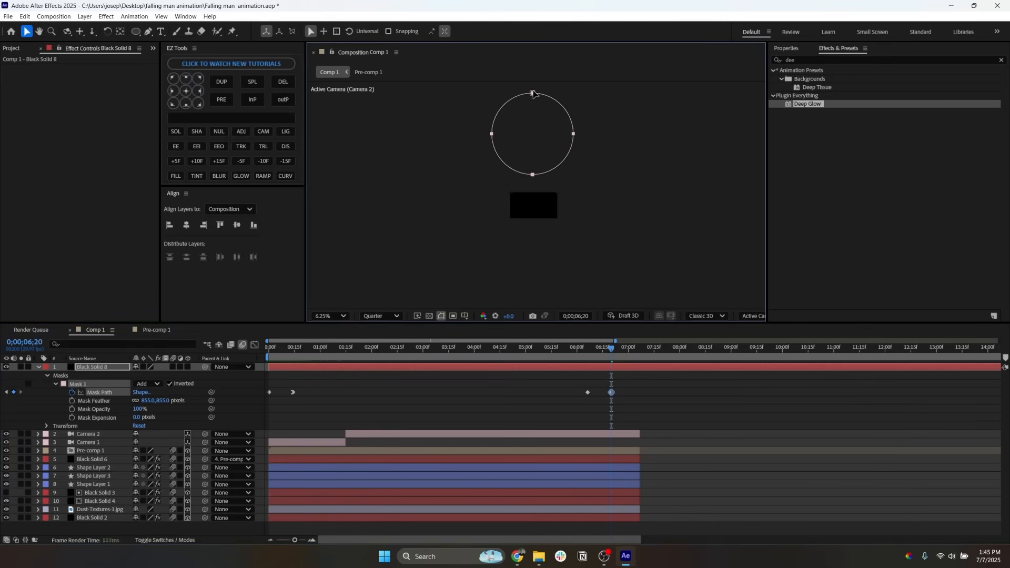
pyautogui.click(255, 345)
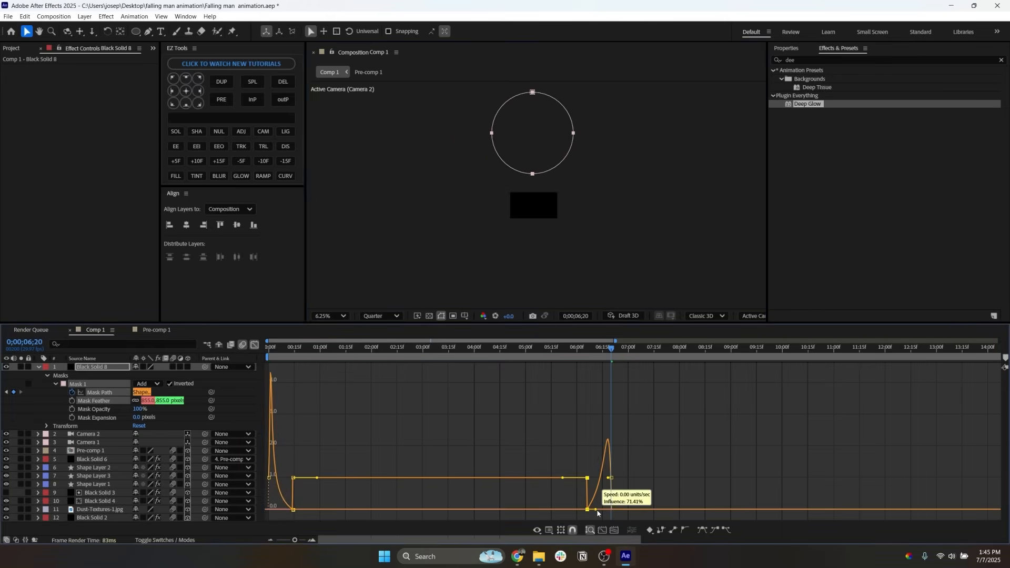
pyautogui.moveTo(590, 480); pyautogui.dragTo(600, 411)
# Step: Create a text layer reading "Don't be afraid to fall..."
pyautogui.rightClick(35, 355)
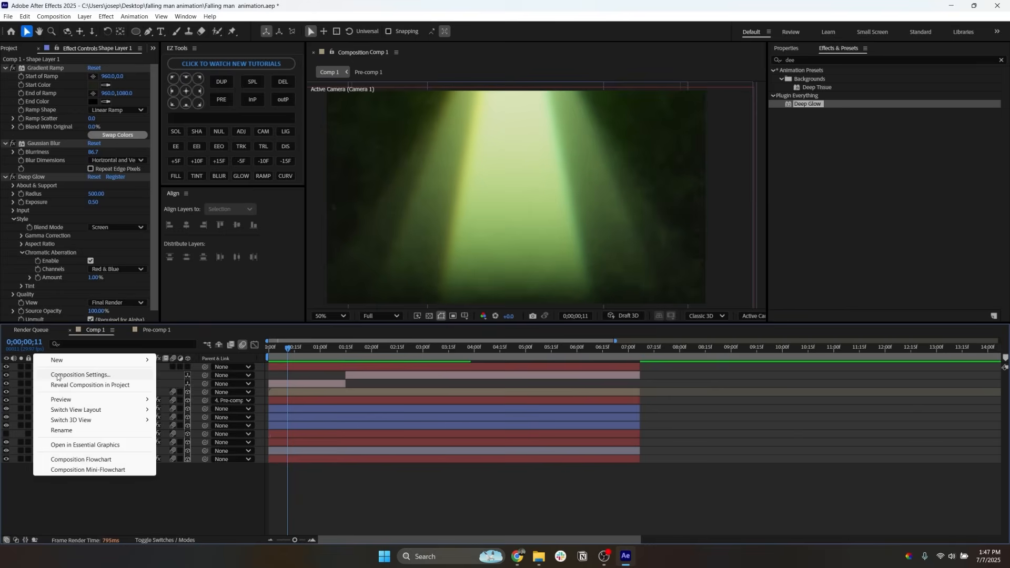
pyautogui.moveTo(82, 362)
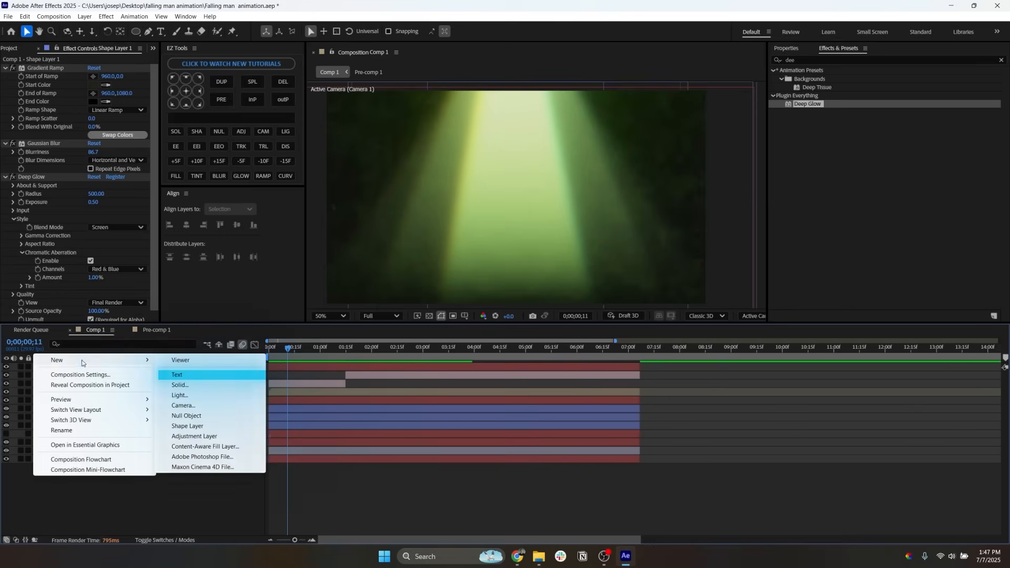
pyautogui.click(176, 374)
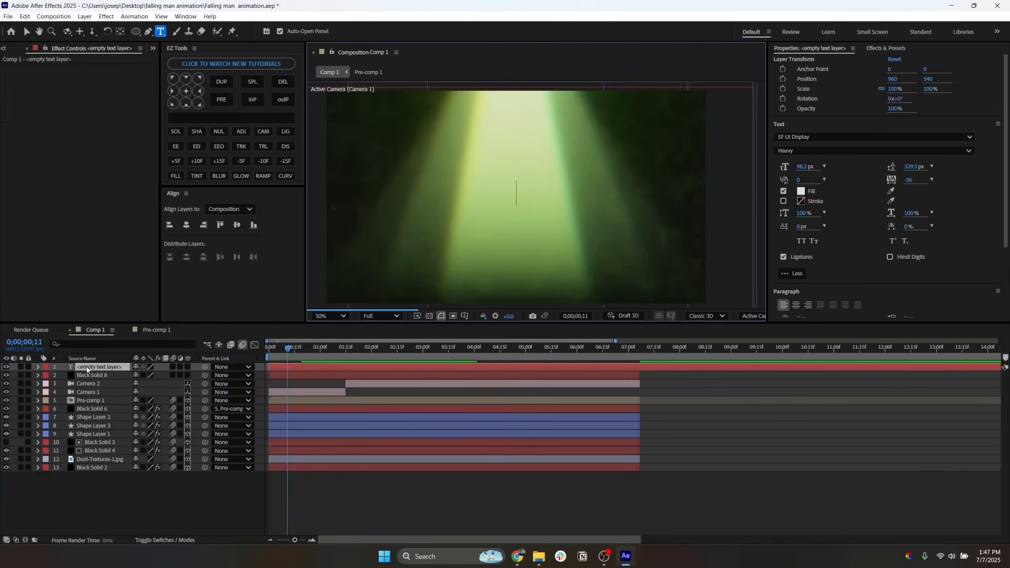
pyautogui.write("Don't NBe")
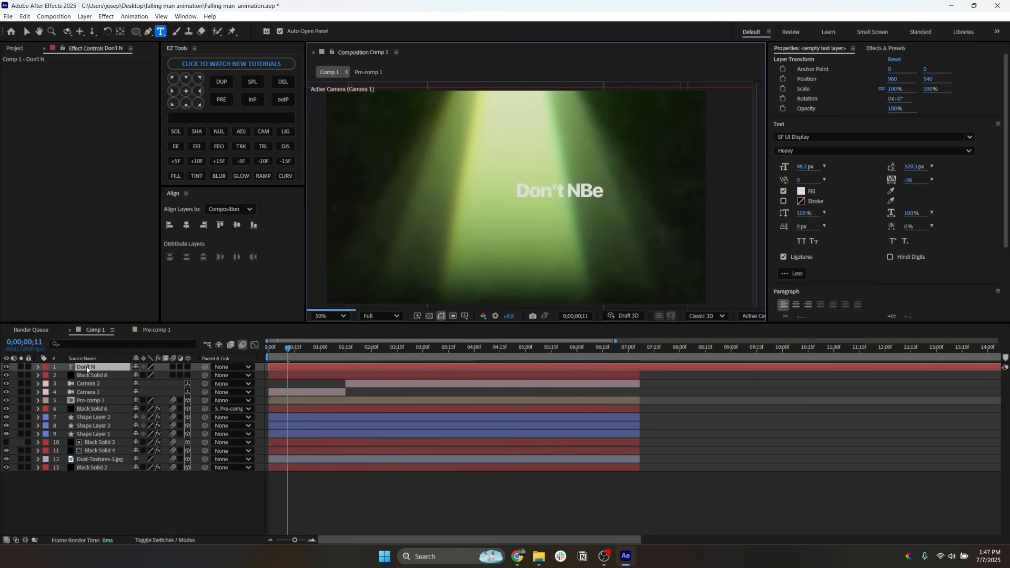
pyautogui.press('BackSpace')
pyautogui.press('BackSpace')
pyautogui.press('BackSpace')
pyautogui.write('be afraid to fall...')
# Step: Move the text near the frame's lower edge, set its style to Thin and its tracking to 13
pyautogui.moveTo(550, 197); pyautogui.dragTo(481, 263)
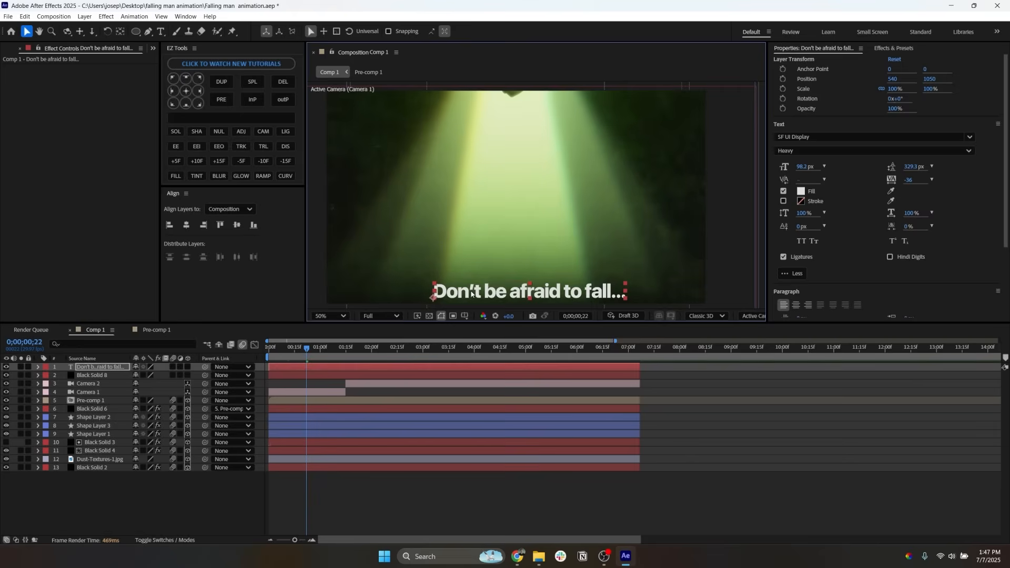
pyautogui.click(814, 151)
pyautogui.click(803, 190)
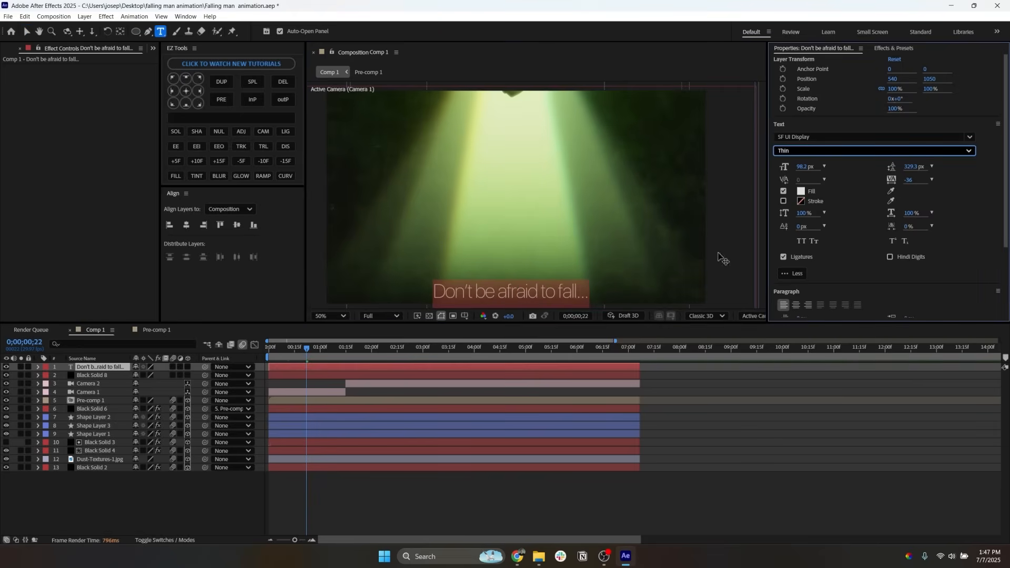
pyautogui.moveTo(908, 180); pyautogui.dragTo(936, 179)
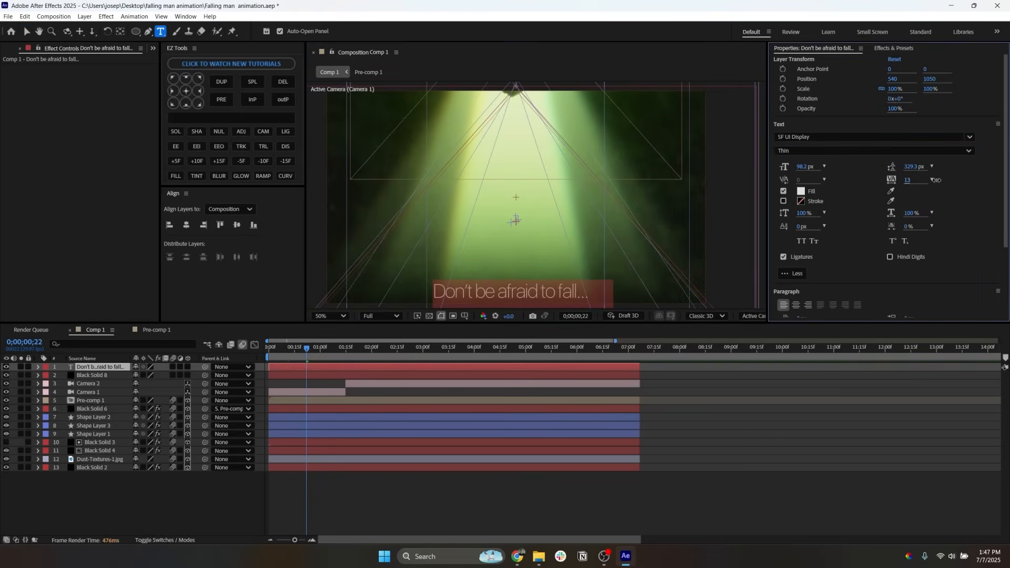
# Step: Scale the text layer down, centre its anchor point, and position it at about 966.9, 1022.2
pyautogui.click(526, 367)
pyautogui.press('s')
pyautogui.hotkey('ctrl', 'z')
pyautogui.moveTo(153, 376)
pyautogui.mouseDown()
pyautogui.moveTo(126, 376)
pyautogui.moveTo(161, 375)
pyautogui.mouseUp()
pyautogui.click(186, 91)
pyautogui.press('p')
# Step: Find the Gradient Ramp effect and apply it to the text layer
pyautogui.click(893, 48)
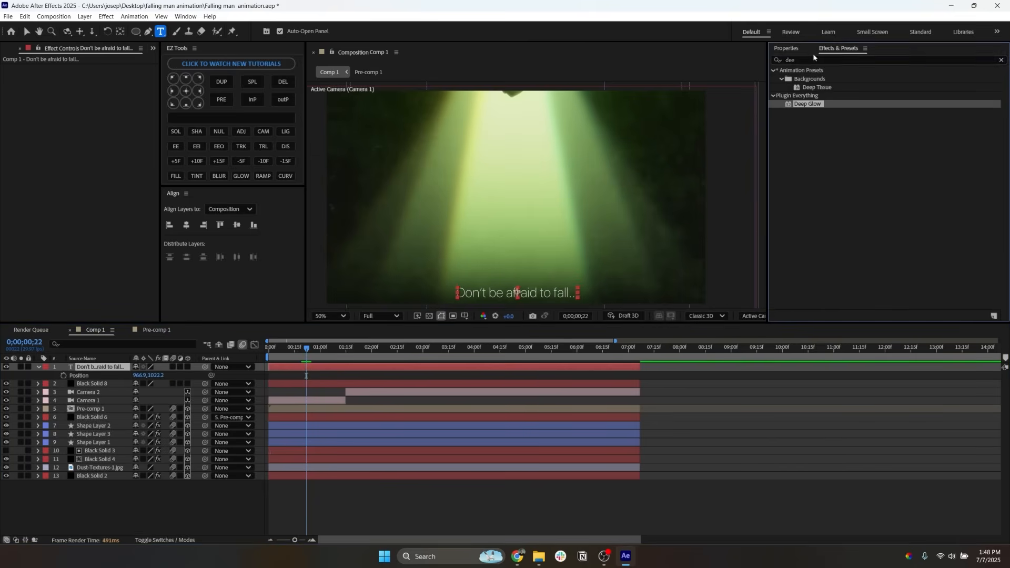
pyautogui.moveTo(813, 60); pyautogui.dragTo(739, 62)
pyautogui.write('gradien')
pyautogui.click(830, 113)
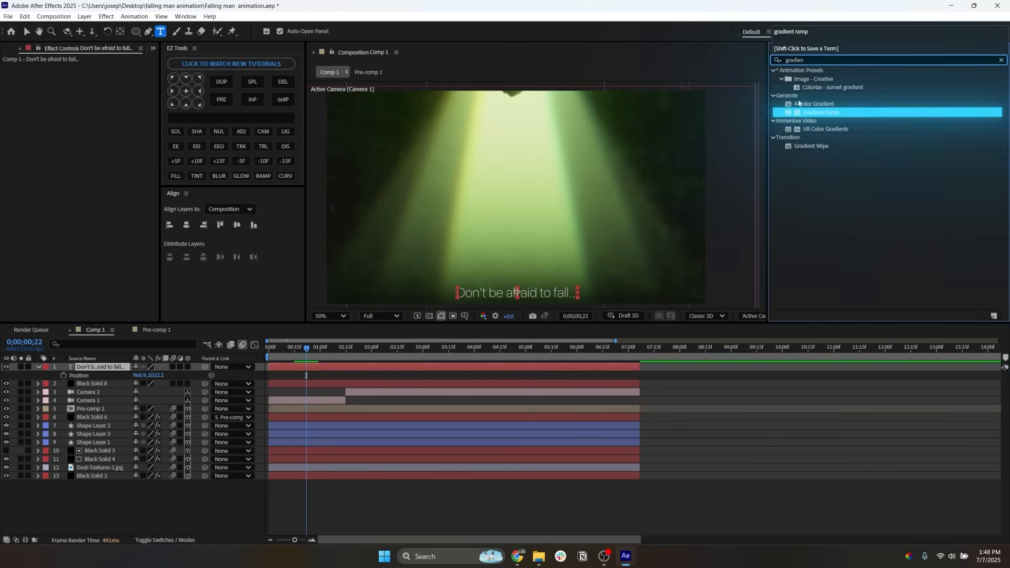
pyautogui.doubleClick(831, 113)
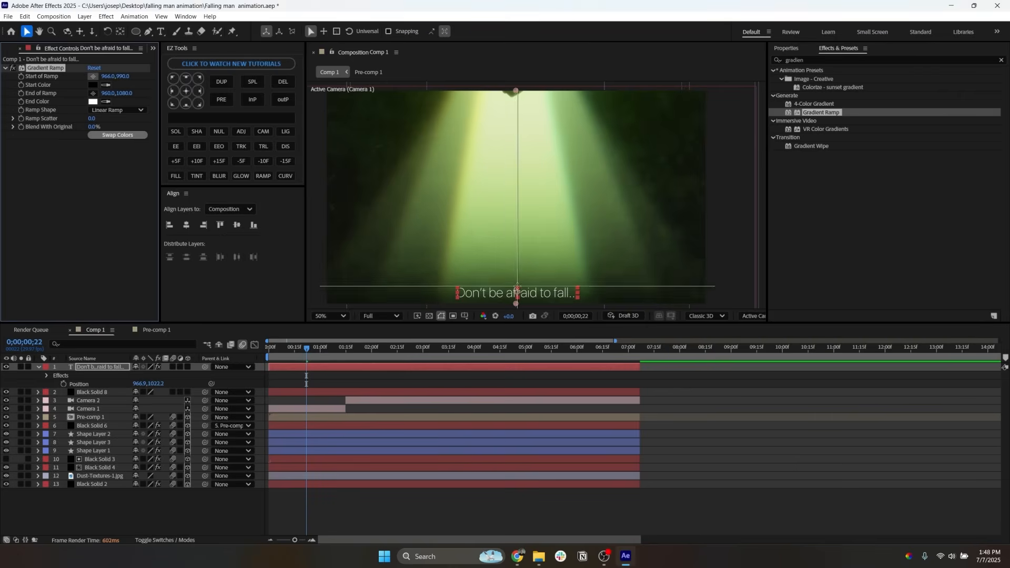
# Step: Place the text's End of Ramp at about 966.5, 1050.5, swap the ramp colors, and change the End Color to grey
pyautogui.click(93, 93)
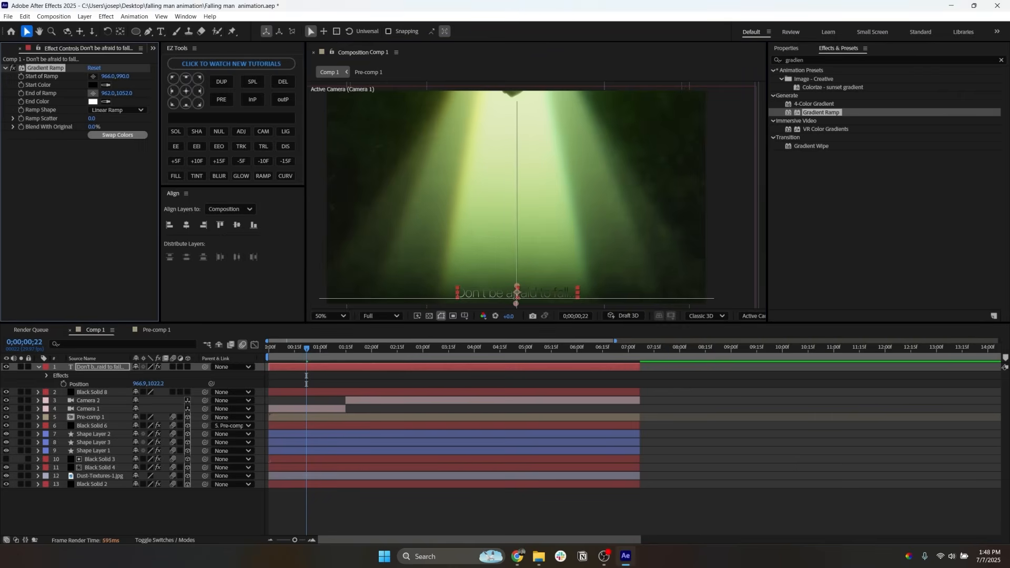
pyautogui.click(517, 301)
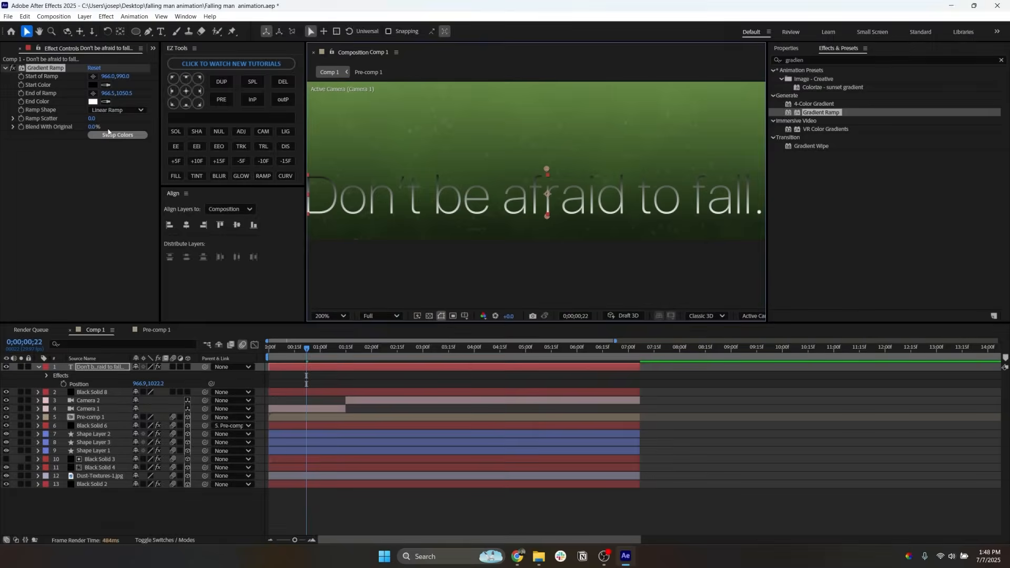
pyautogui.click(117, 134)
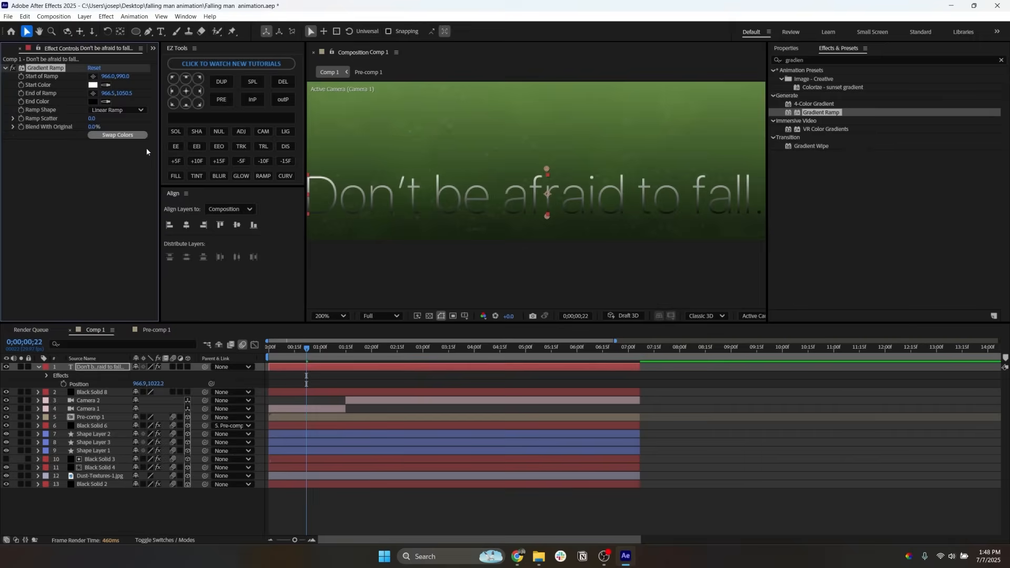
pyautogui.click(93, 102)
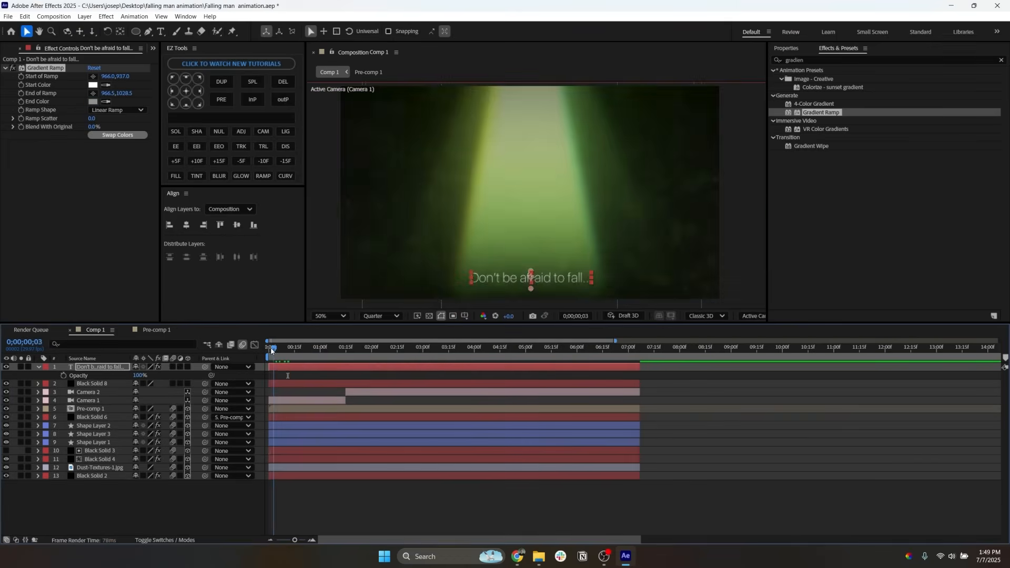
# Step: Start the text layer at frame 4 and keyframe its Opacity there at 0%
pyautogui.moveTo(271, 350); pyautogui.dragTo(291, 369)
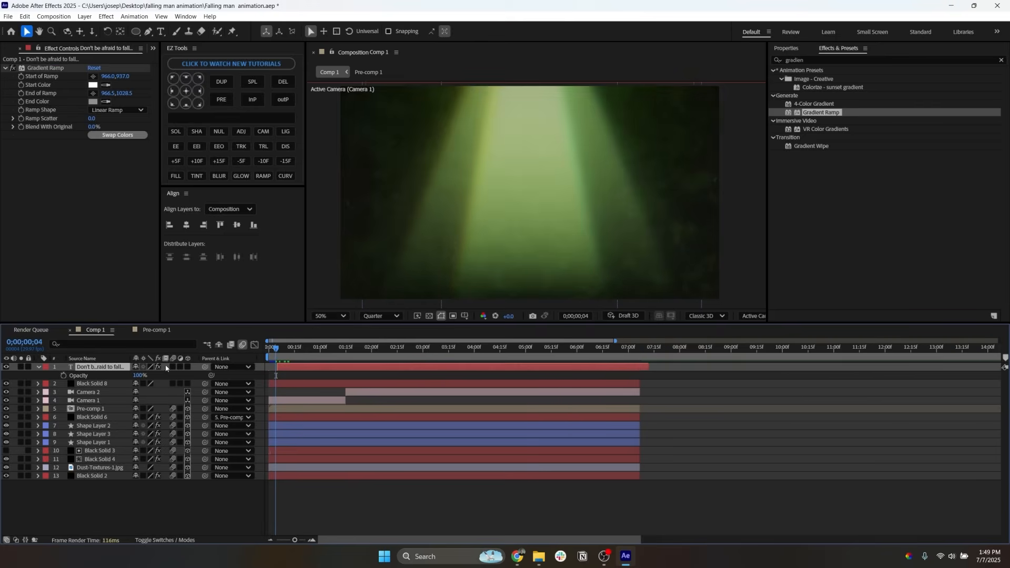
pyautogui.click(63, 375)
pyautogui.click(140, 375)
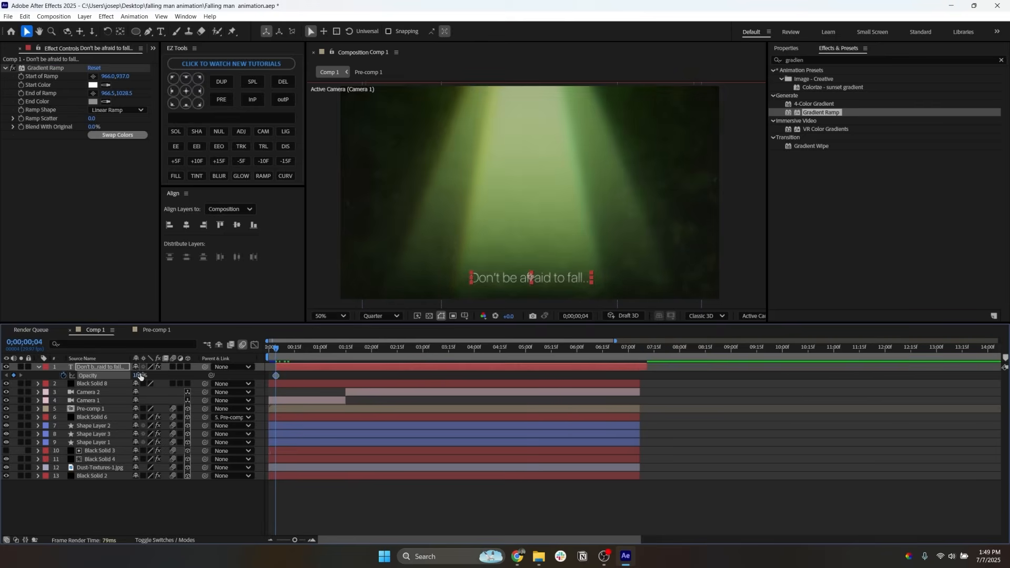
pyautogui.write('0')
pyautogui.press('Return')
# Step: Fade the text in by adding an 80% Opacity keyframe after the first one
pyautogui.click(283, 354)
pyautogui.press('pagedown')
pyautogui.press('pagedown')
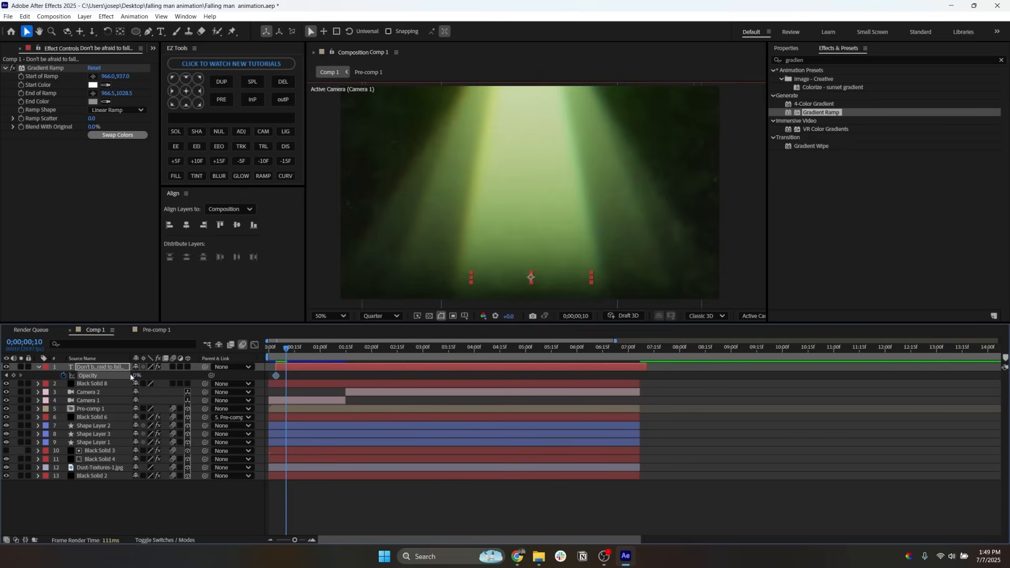
pyautogui.moveTo(138, 375); pyautogui.dragTo(154, 378)
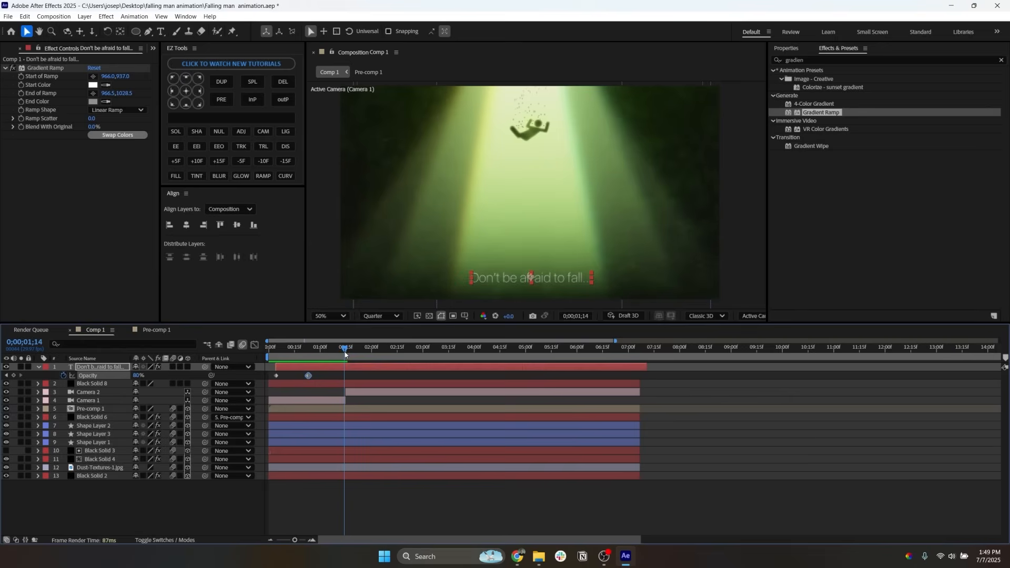
# Step: Keyframe the text's Opacity at 0% at 0;00;01;15 and move the 80% keyframe slightly earlier
pyautogui.press('pagedown')
pyautogui.moveTo(137, 376); pyautogui.dragTo(23, 385)
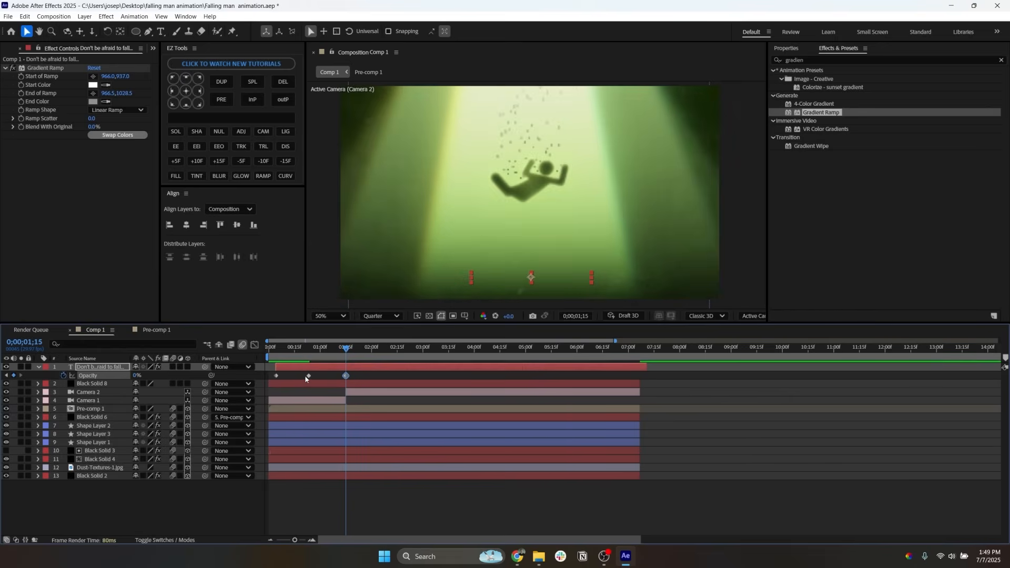
pyautogui.moveTo(309, 375); pyautogui.dragTo(300, 376)
pyautogui.click(332, 351)
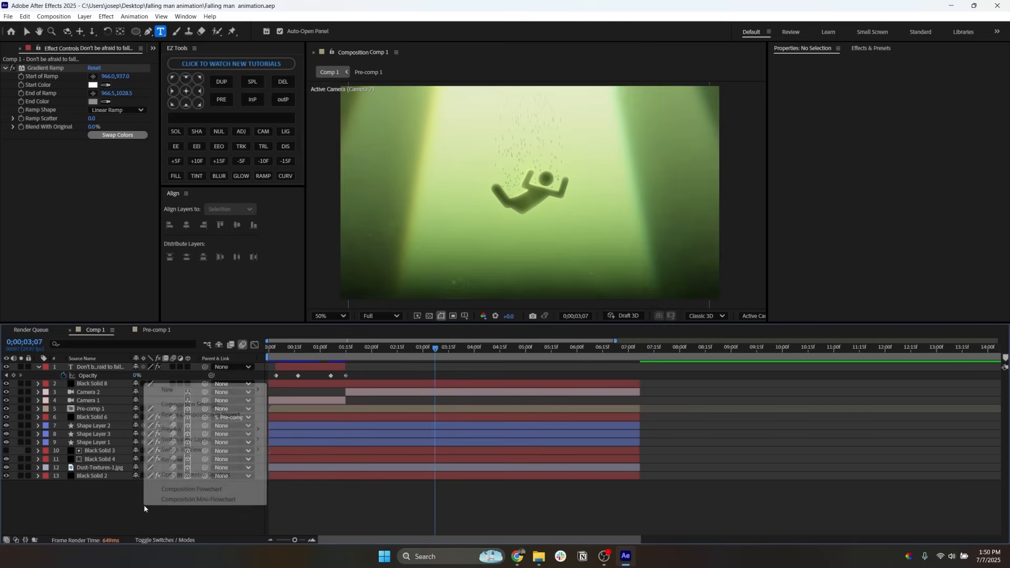
# Step: Create an adjustment layer at the top of Comp 1 and apply the CC Vignette effect to it
pyautogui.rightClick(143, 504)
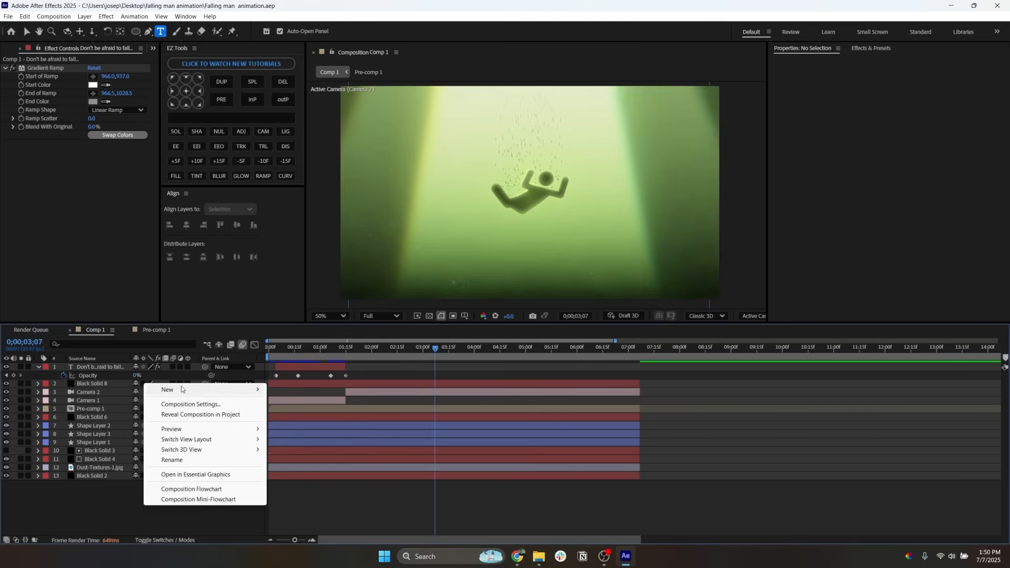
pyautogui.moveTo(178, 389)
pyautogui.click(319, 465)
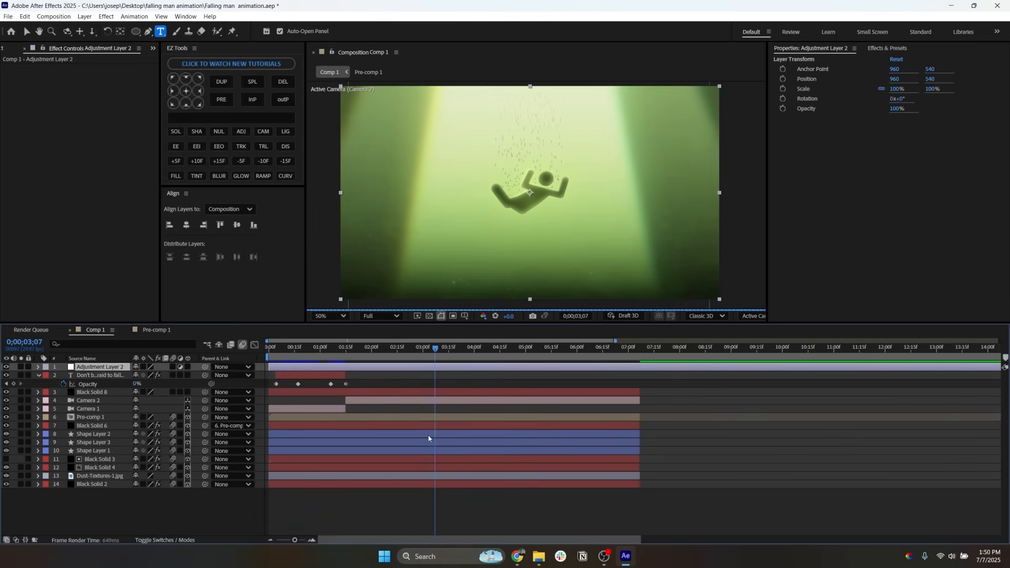
pyautogui.click(340, 355)
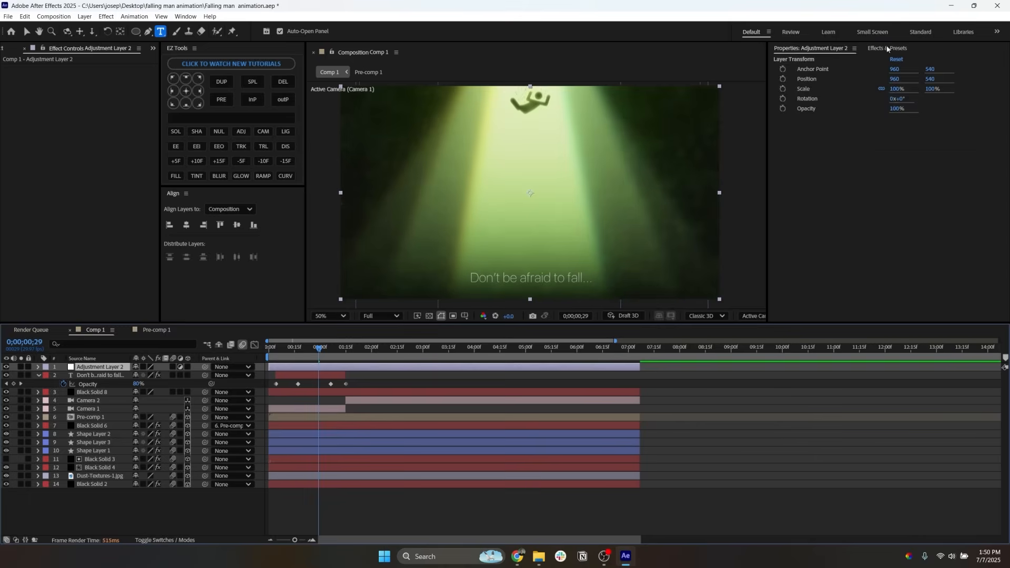
pyautogui.click(889, 48)
pyautogui.moveTo(818, 60); pyautogui.dragTo(713, 66)
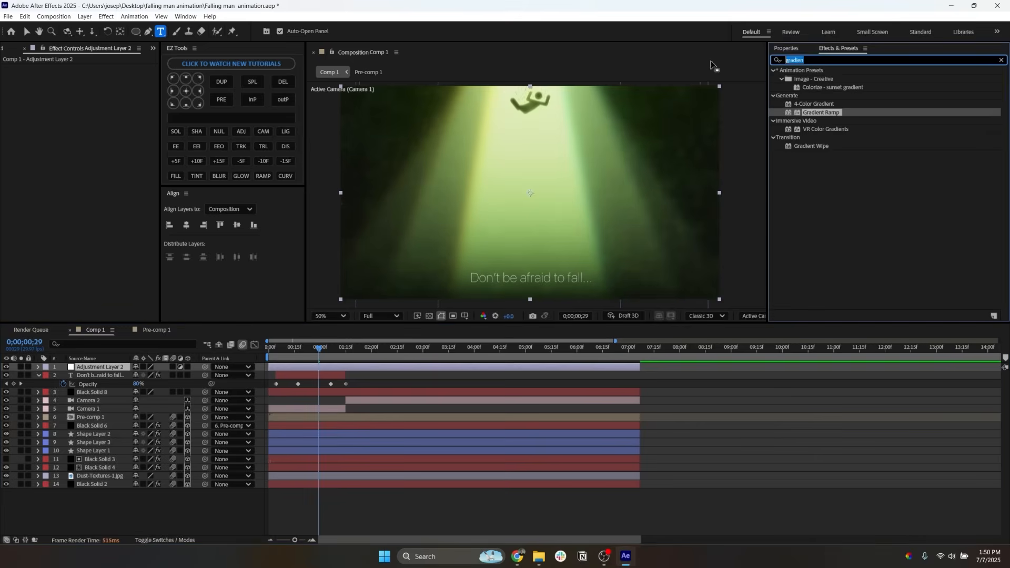
pyautogui.write('cc v')
pyautogui.doubleClick(808, 95)
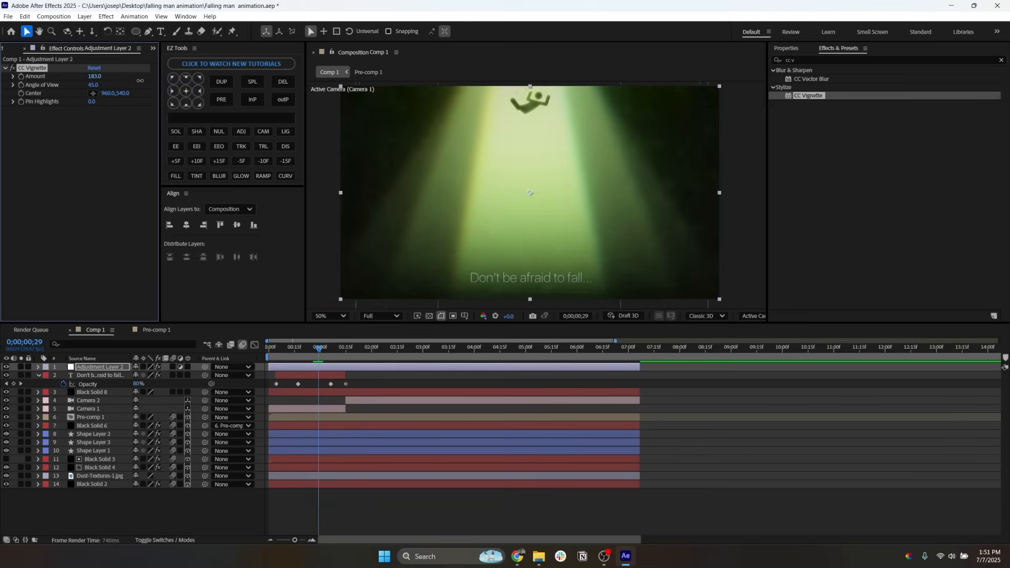
# Step: Set the CC Vignette Amount to 190 and its Angle of View to 35
pyautogui.moveTo(140, 81); pyautogui.dragTo(146, 82)
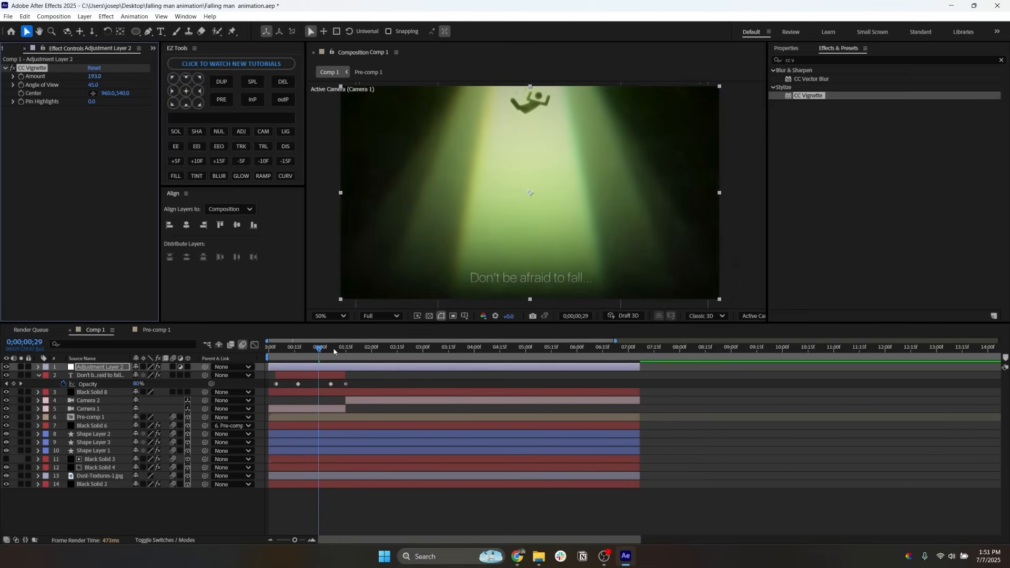
pyautogui.click(370, 349)
pyautogui.click(92, 77)
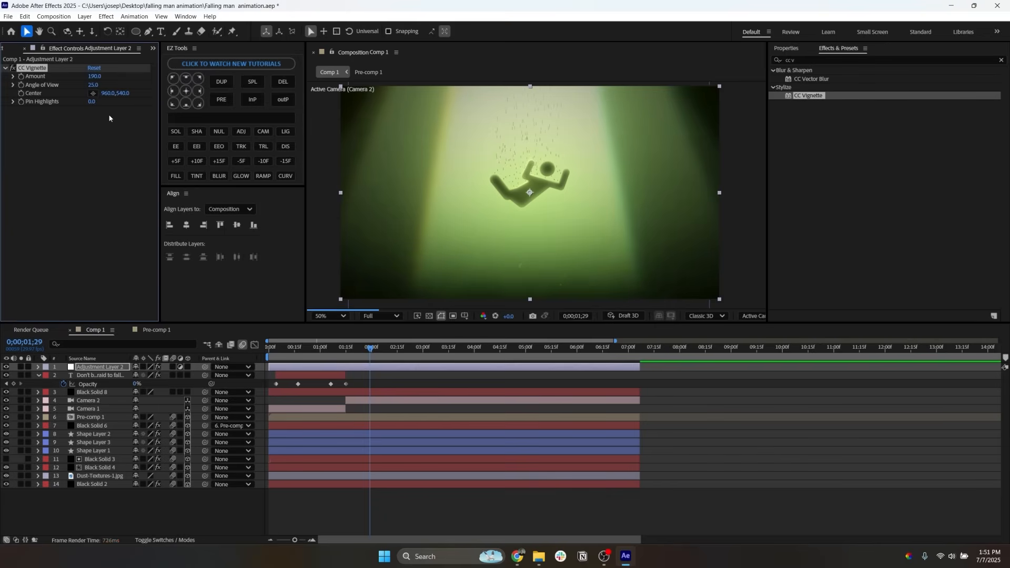
# Step: Duplicate the vignette adjustment layer and replace the copy's CC Vignette effect with Noise
pyautogui.click(320, 368)
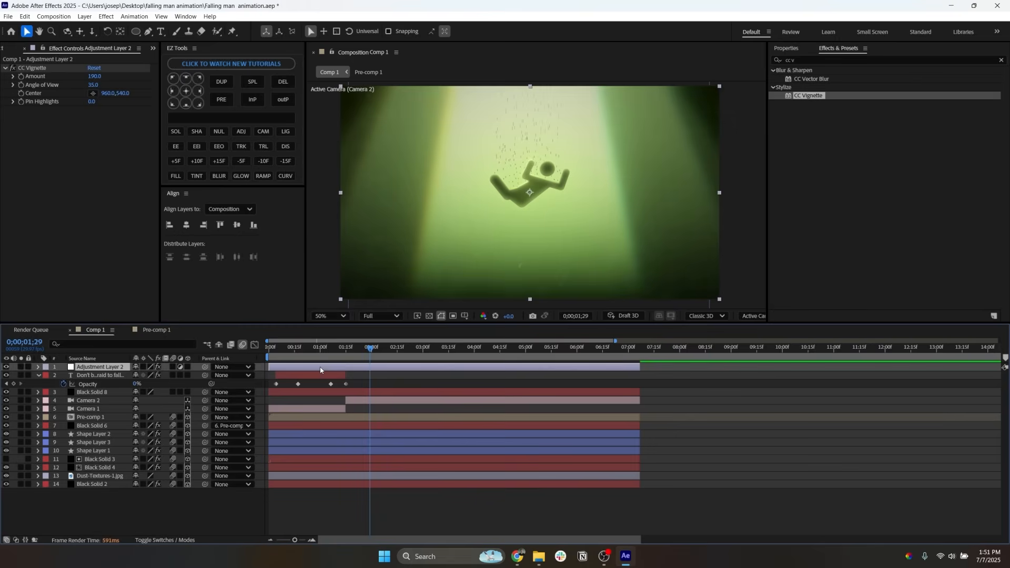
pyautogui.hotkey('ctrl', 'd')
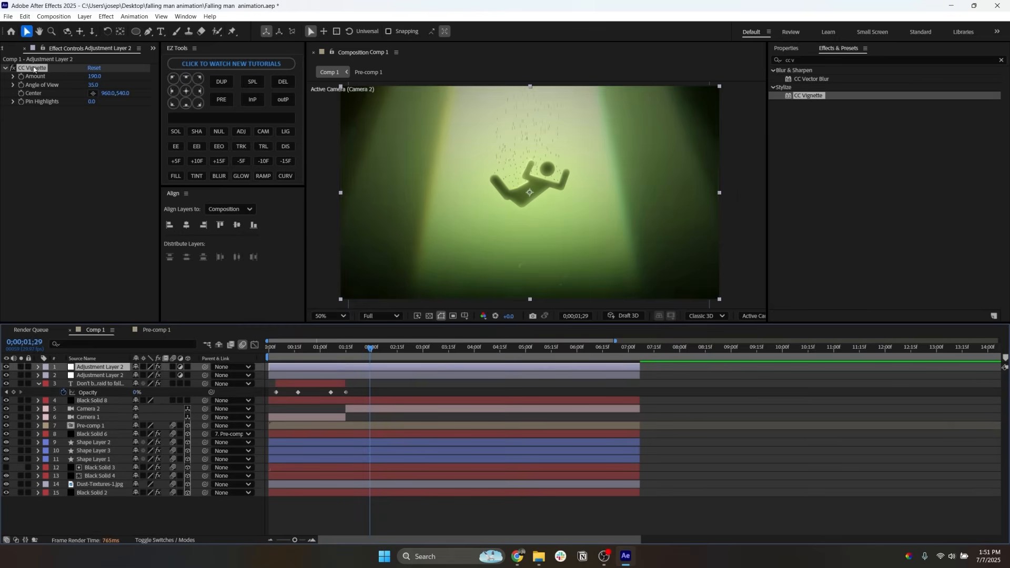
pyautogui.click(34, 69)
pyautogui.press('Delete')
pyautogui.click(803, 60)
pyautogui.write('n')
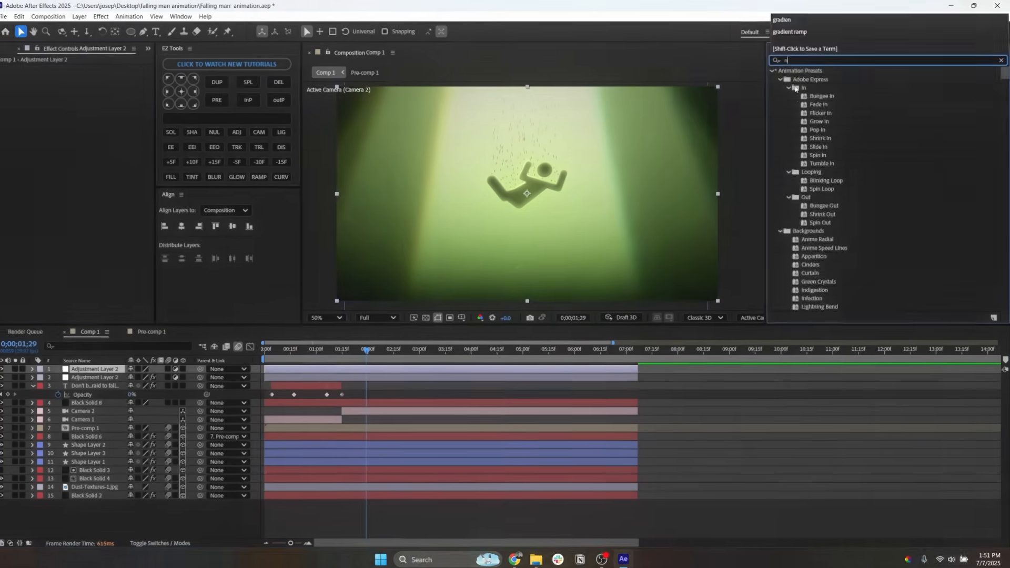
pyautogui.write('oise')
pyautogui.moveTo(812, 113); pyautogui.dragTo(413, 369)
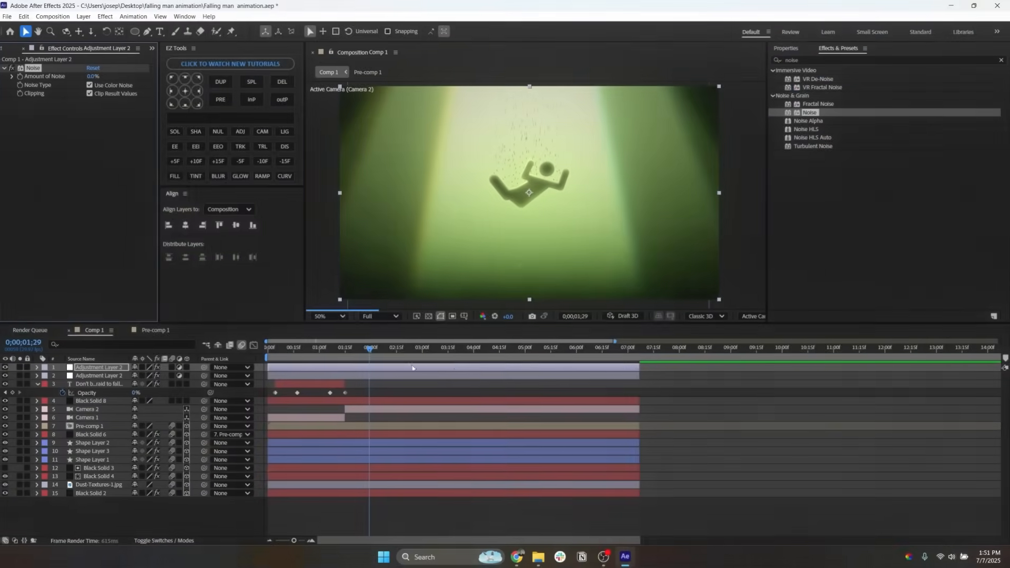
# Step: Set the Amount of Noise to 5% and check the grain up close in the composition
pyautogui.click(93, 76)
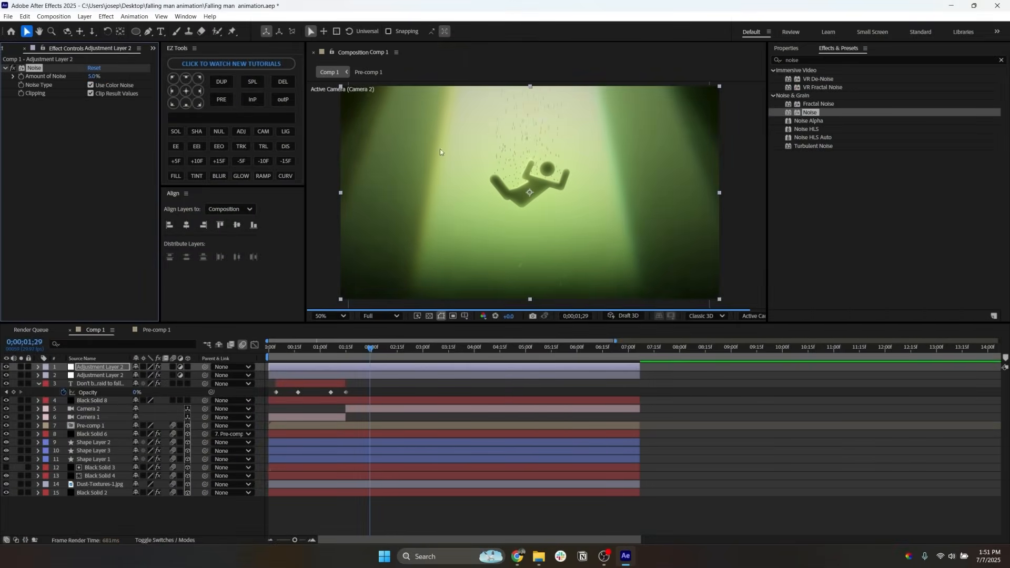
pyautogui.scroll(2, 521, 204)
pyautogui.scroll(-2, 520, 204)
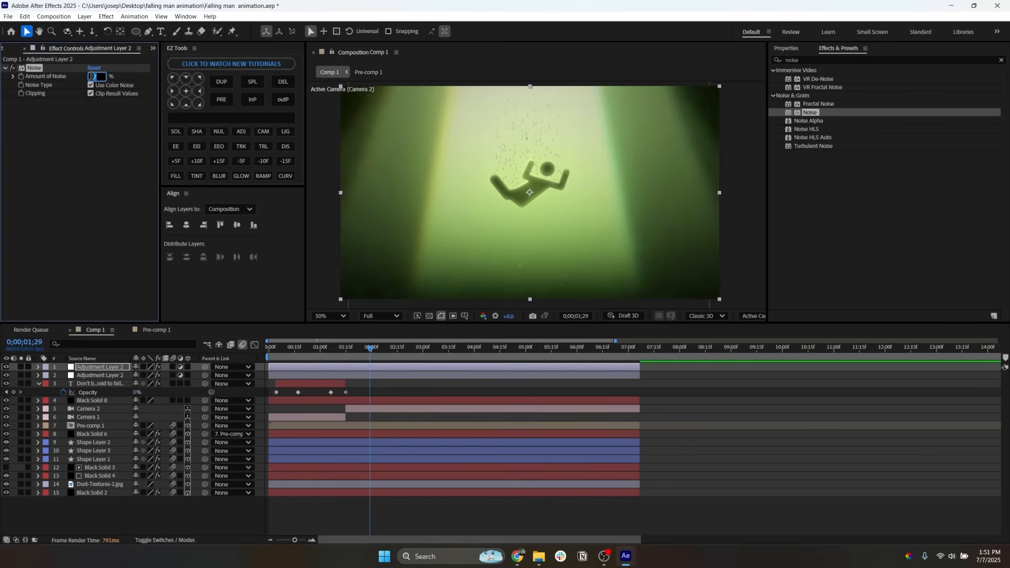
pyautogui.click(88, 101)
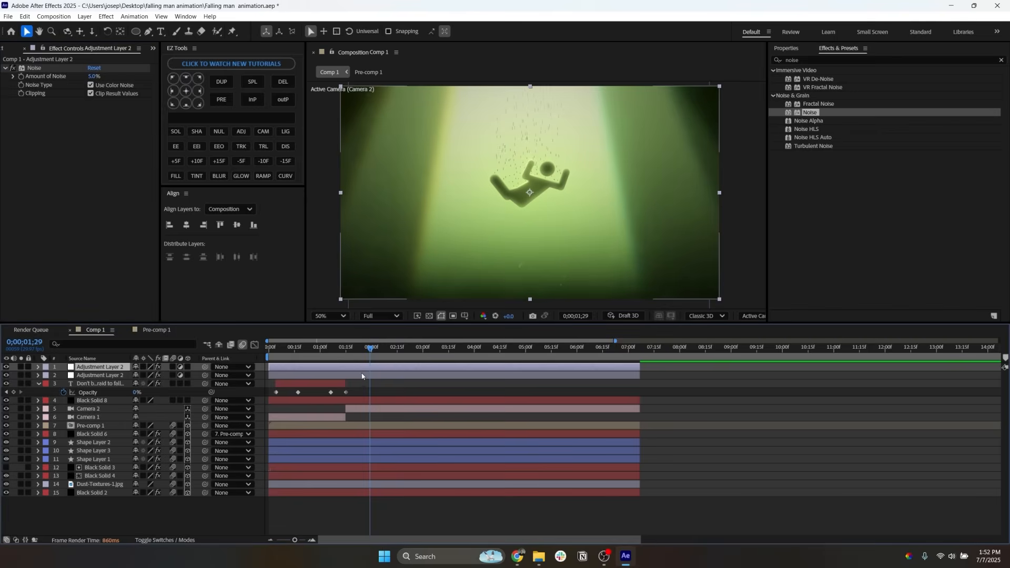
# Step: Duplicate the noise adjustment layer and replace the copy's effect with a Gaussian Blur of 20 Blurriness
pyautogui.hotkey('ctrl', 'd')
pyautogui.click(34, 68)
pyautogui.press('Delete')
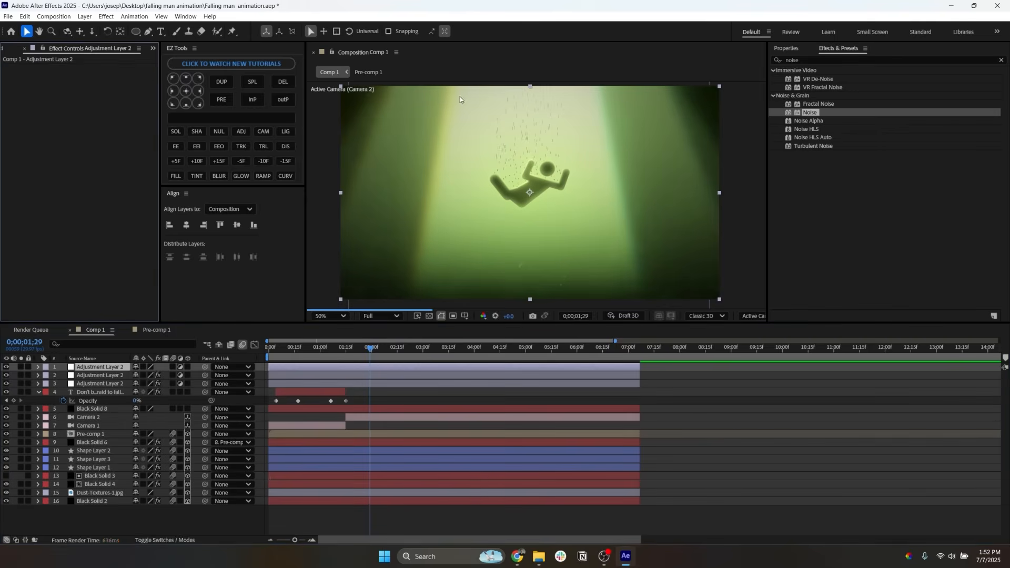
pyautogui.click(842, 60)
pyautogui.write('gaui')
pyautogui.press('BackSpace')
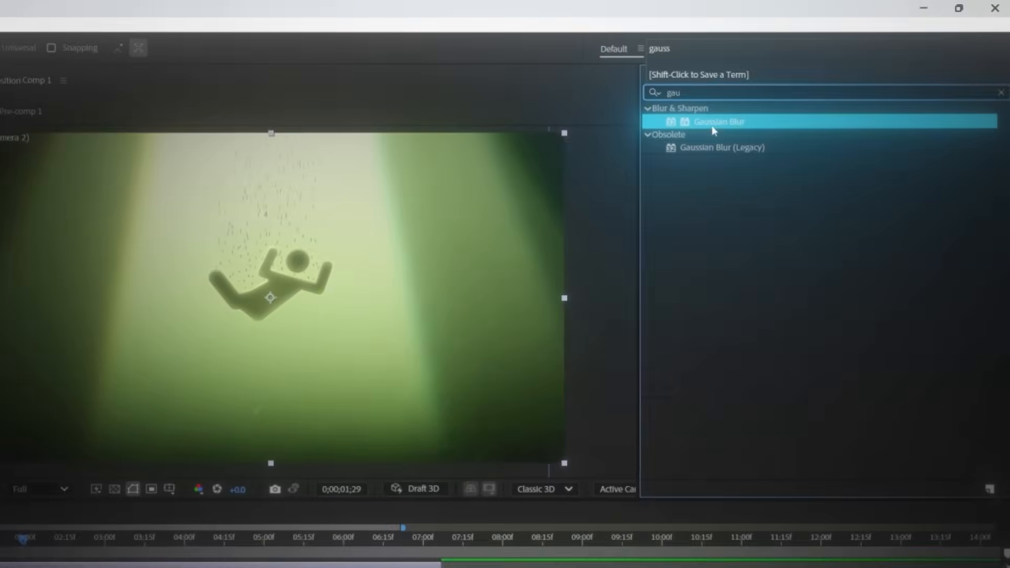
pyautogui.doubleClick(814, 80)
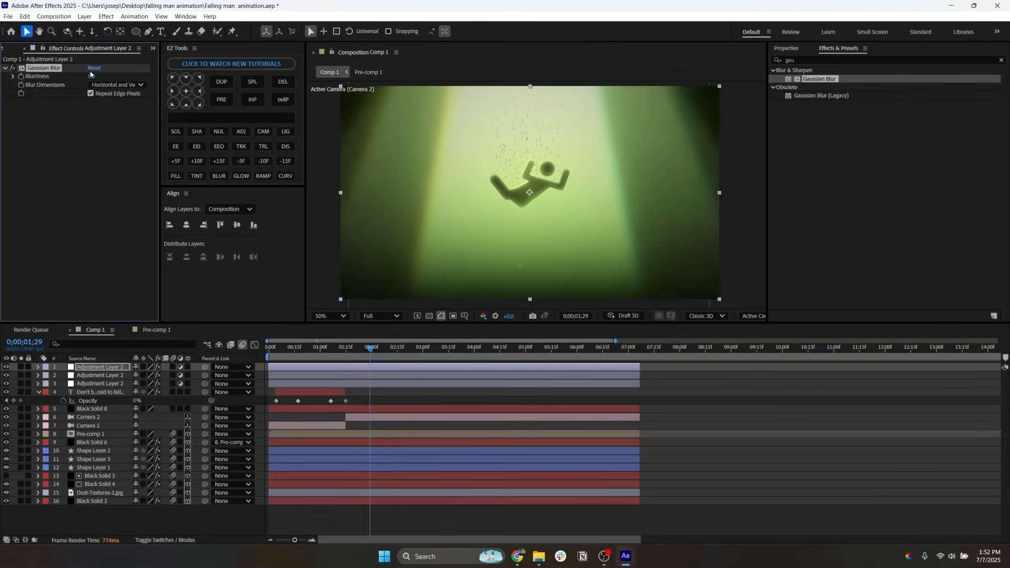
pyautogui.click(93, 77)
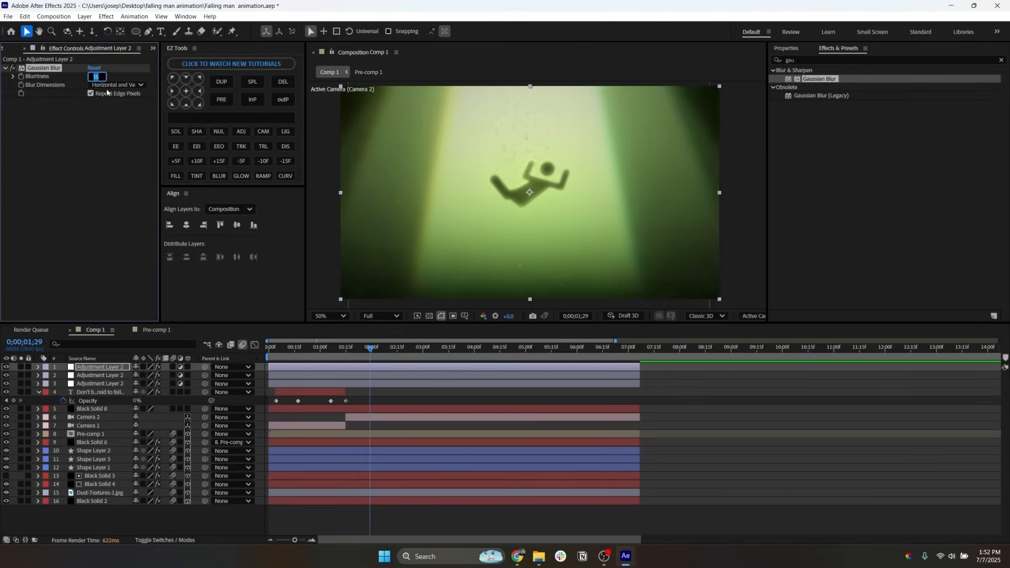
pyautogui.press('Return')
# Step: Draw an inverted elliptical mask nearly filling the frame on the blur adjustment layer and feather it by 100 pixels
pyautogui.press('q')
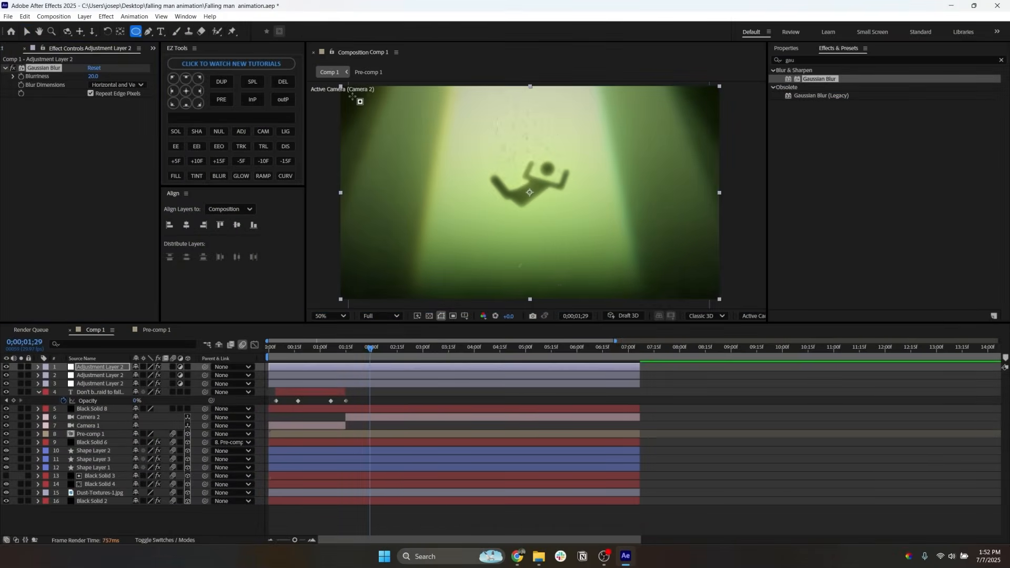
pyautogui.moveTo(352, 96); pyautogui.dragTo(666, 272)
pyautogui.moveTo(700, 289); pyautogui.dragTo(703, 290)
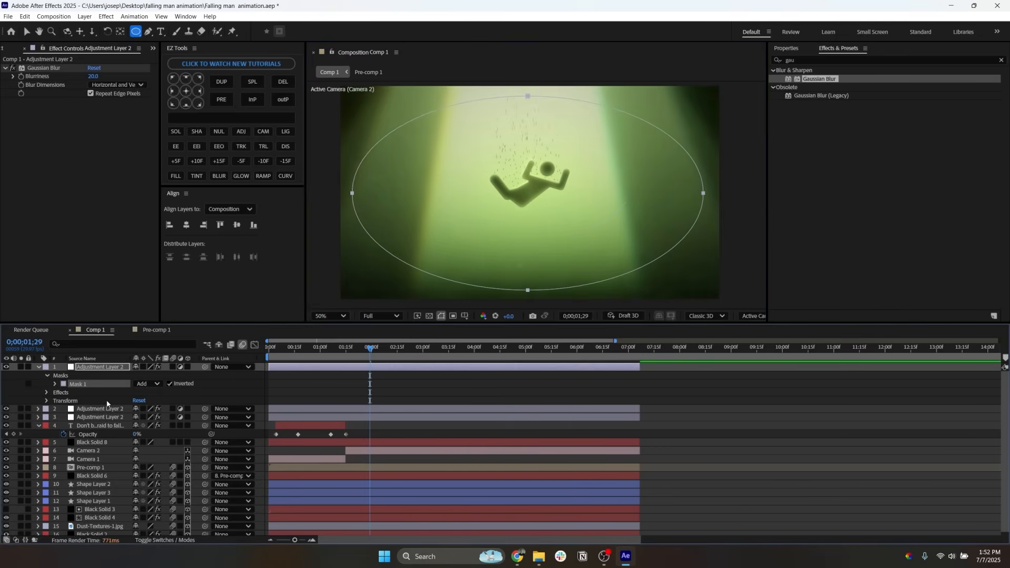
pyautogui.press('f')
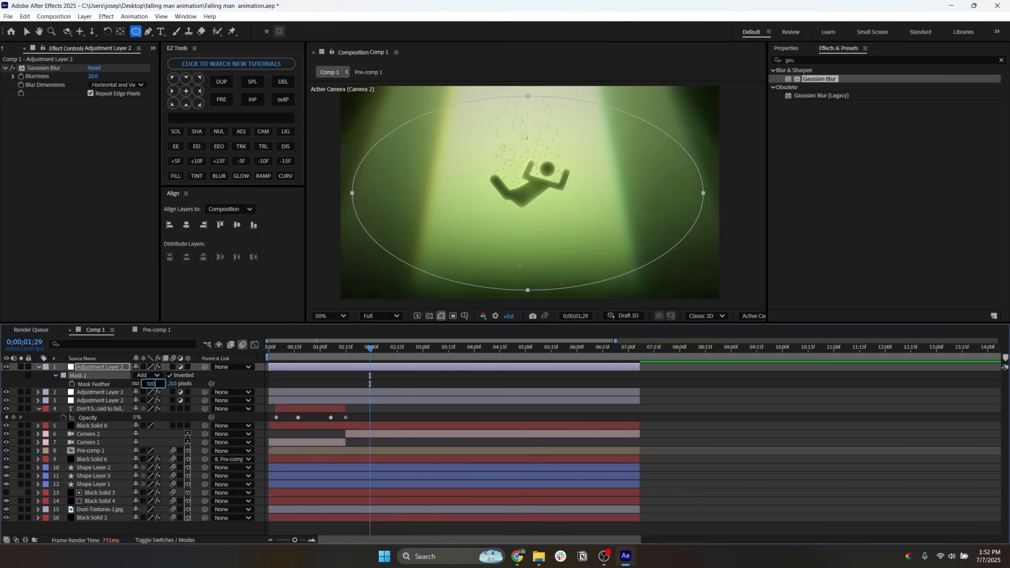
pyautogui.click(684, 437)
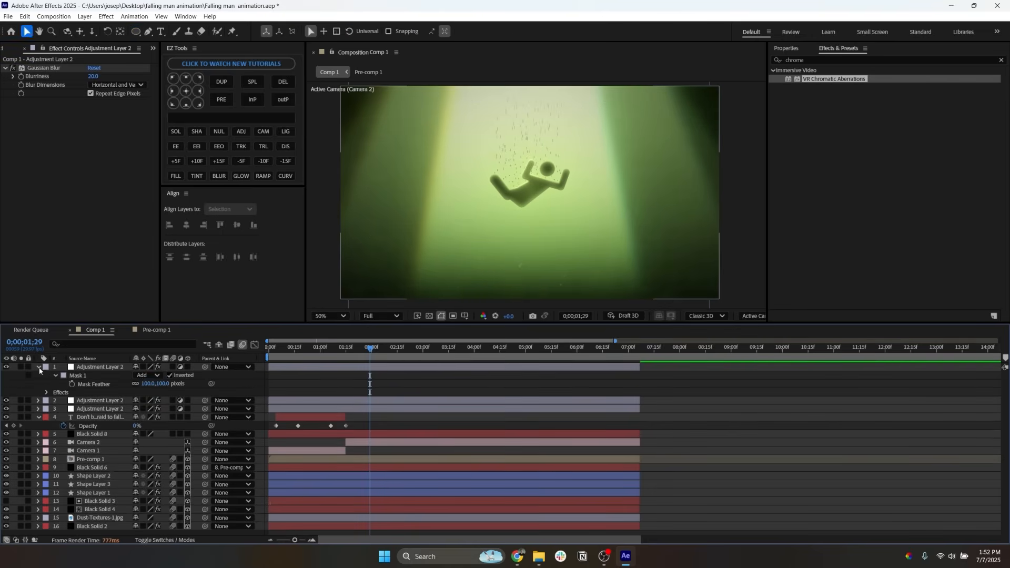
pyautogui.click(39, 368)
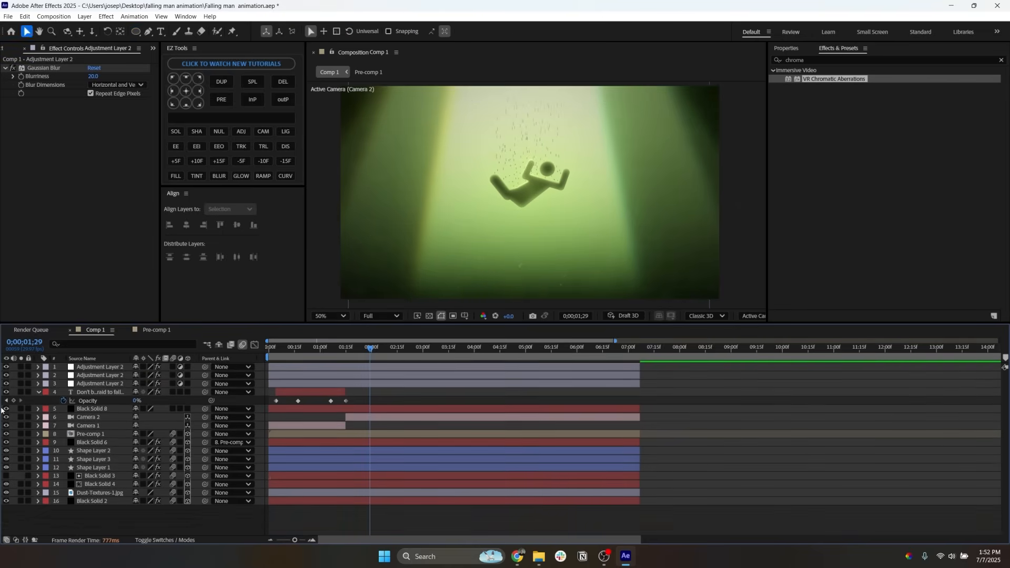
# Step: Add a new black solid at the composition size of 1920 x 1080 px
pyautogui.rightClick(45, 520)
pyautogui.moveTo(72, 408)
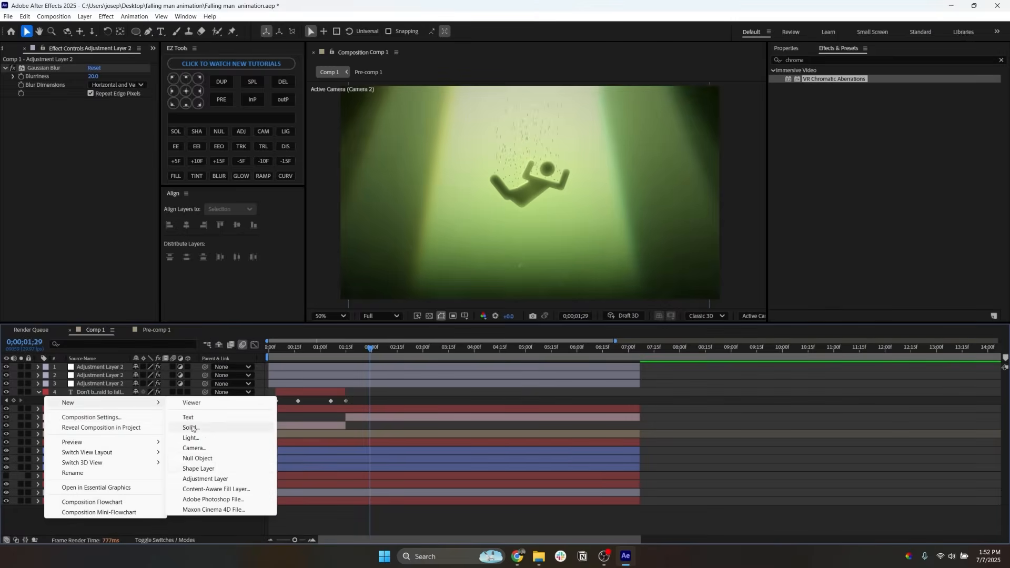
pyautogui.click(194, 431)
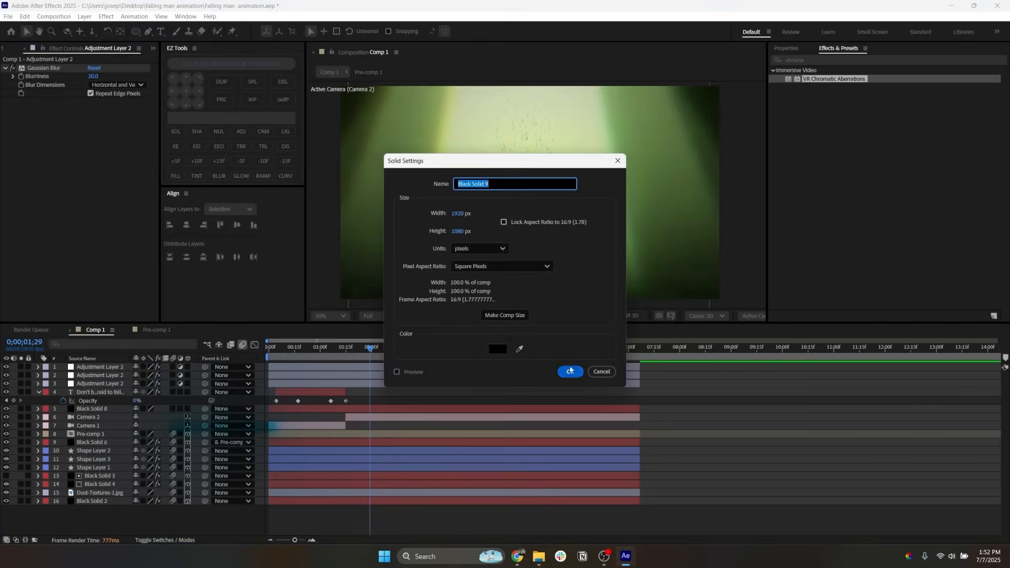
pyautogui.click(570, 370)
# Step: Draw an inverted rectangular mask on the new black solid, leaving thin letterbox bars along the frame's upper and lower edges
pyautogui.click(136, 32)
pyautogui.click(180, 53)
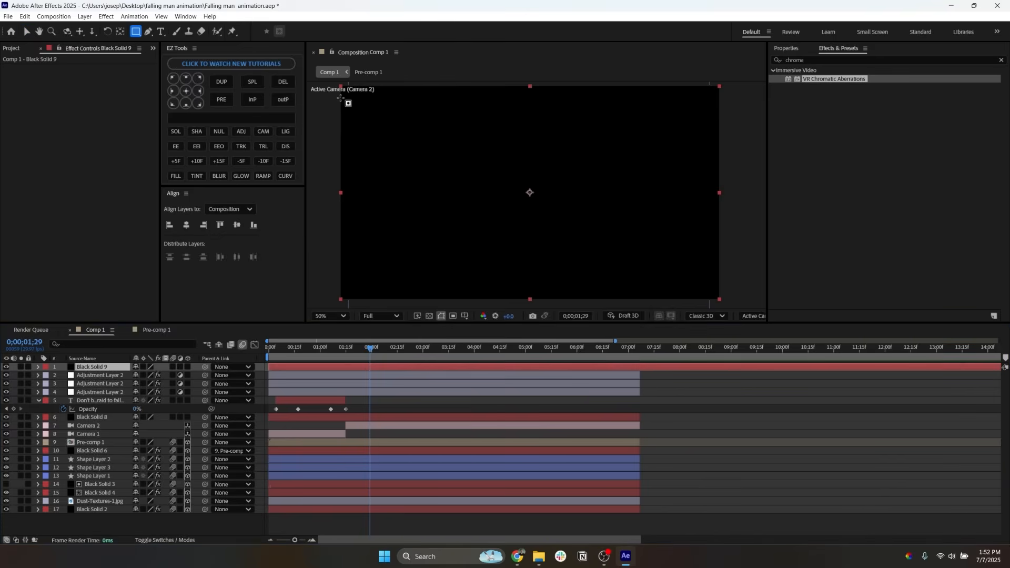
pyautogui.moveTo(338, 96); pyautogui.dragTo(730, 287)
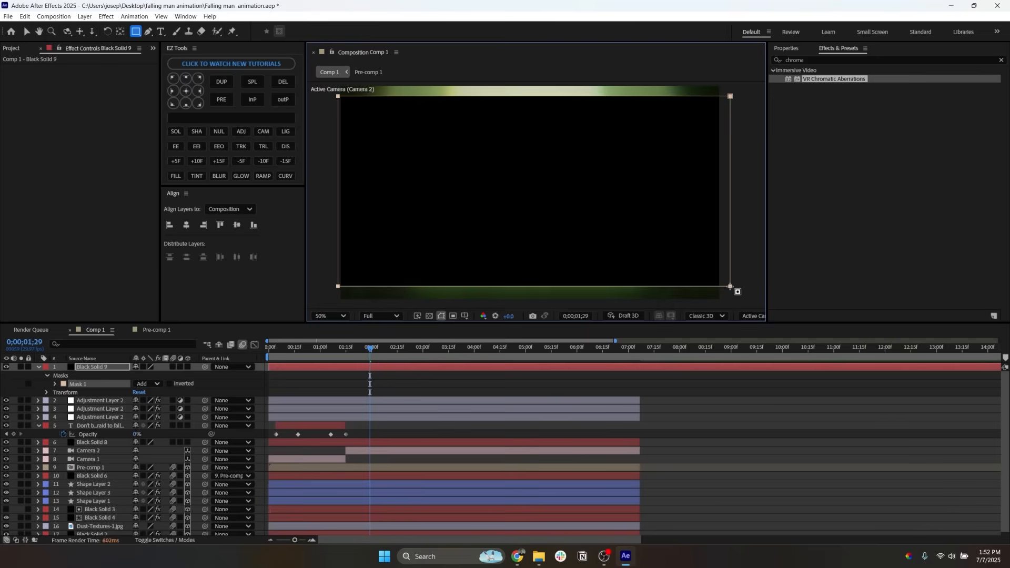
pyautogui.click(169, 384)
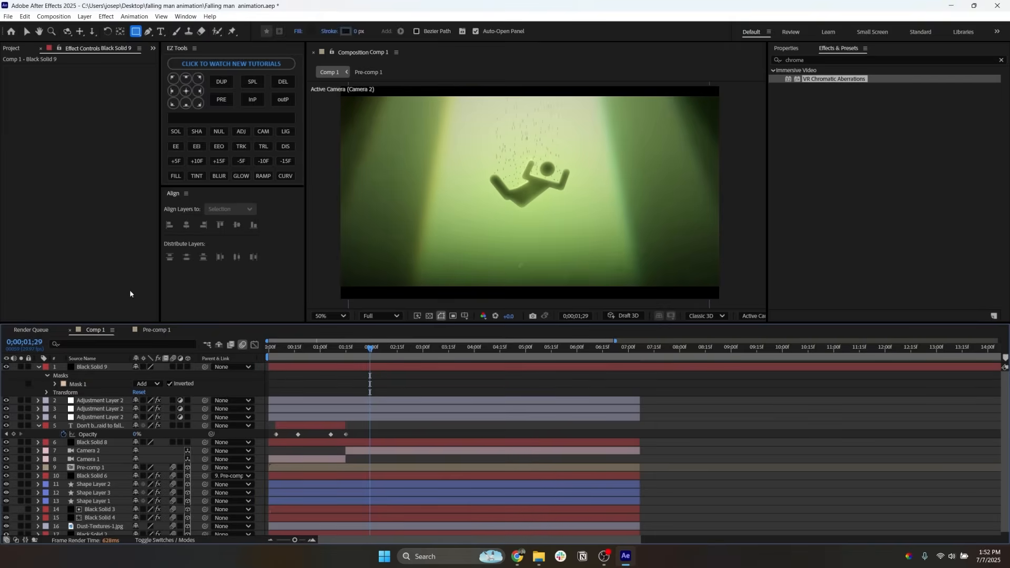
pyautogui.click(344, 367)
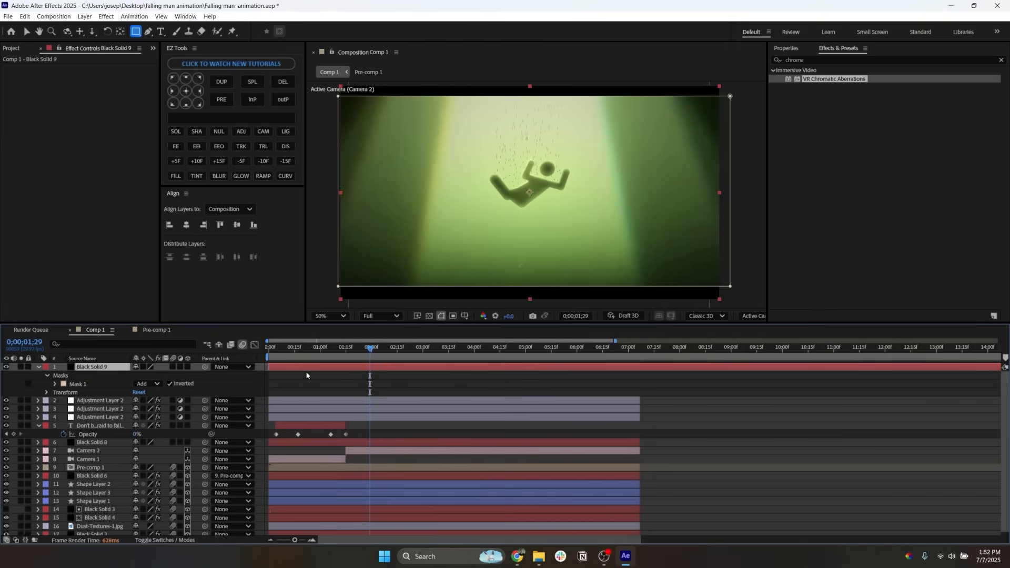